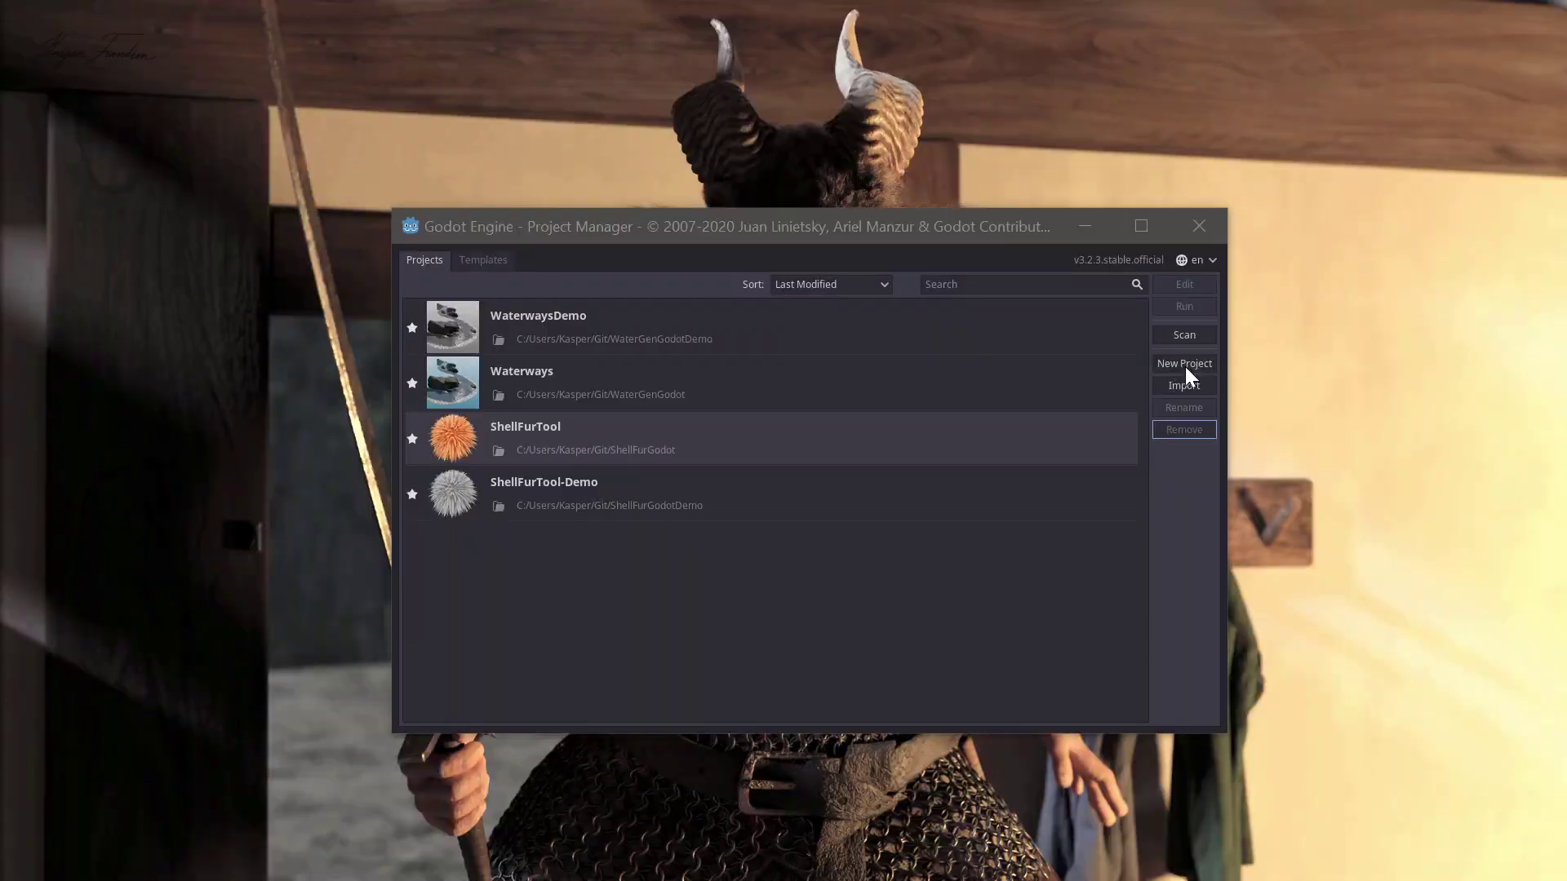
Step: Create a new project named Simple Terrain in its own new folder and open it for editing
left_click(1184, 364)
type("Simple Terrain")
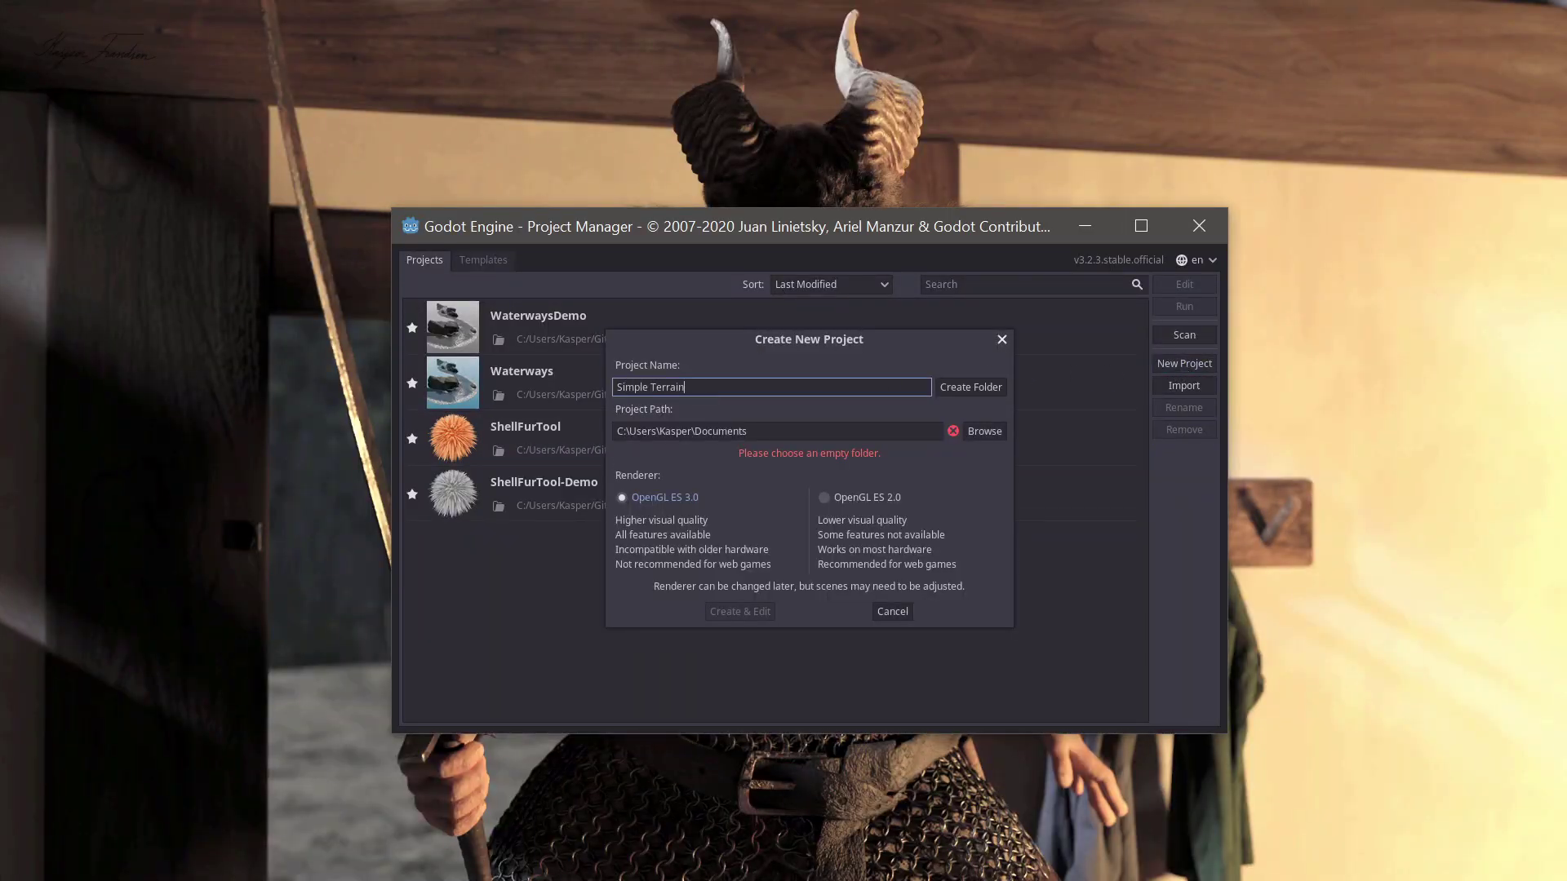
left_click(998, 386)
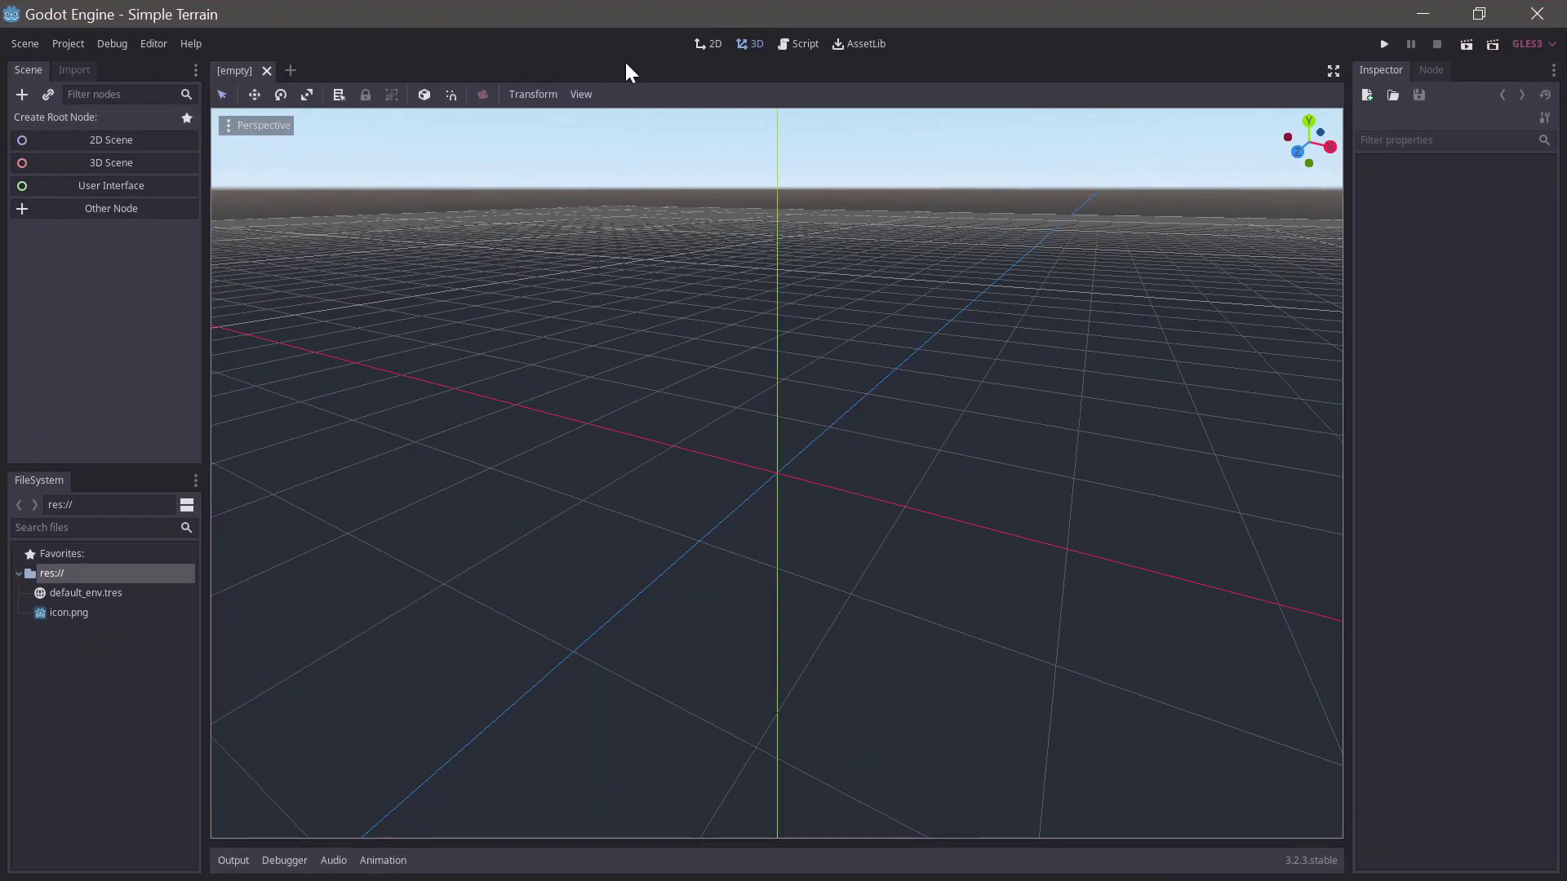
Step: Find the Heightmap terrain add-on in the asset library by searching for terrain, and download and install it into the project
left_click(859, 45)
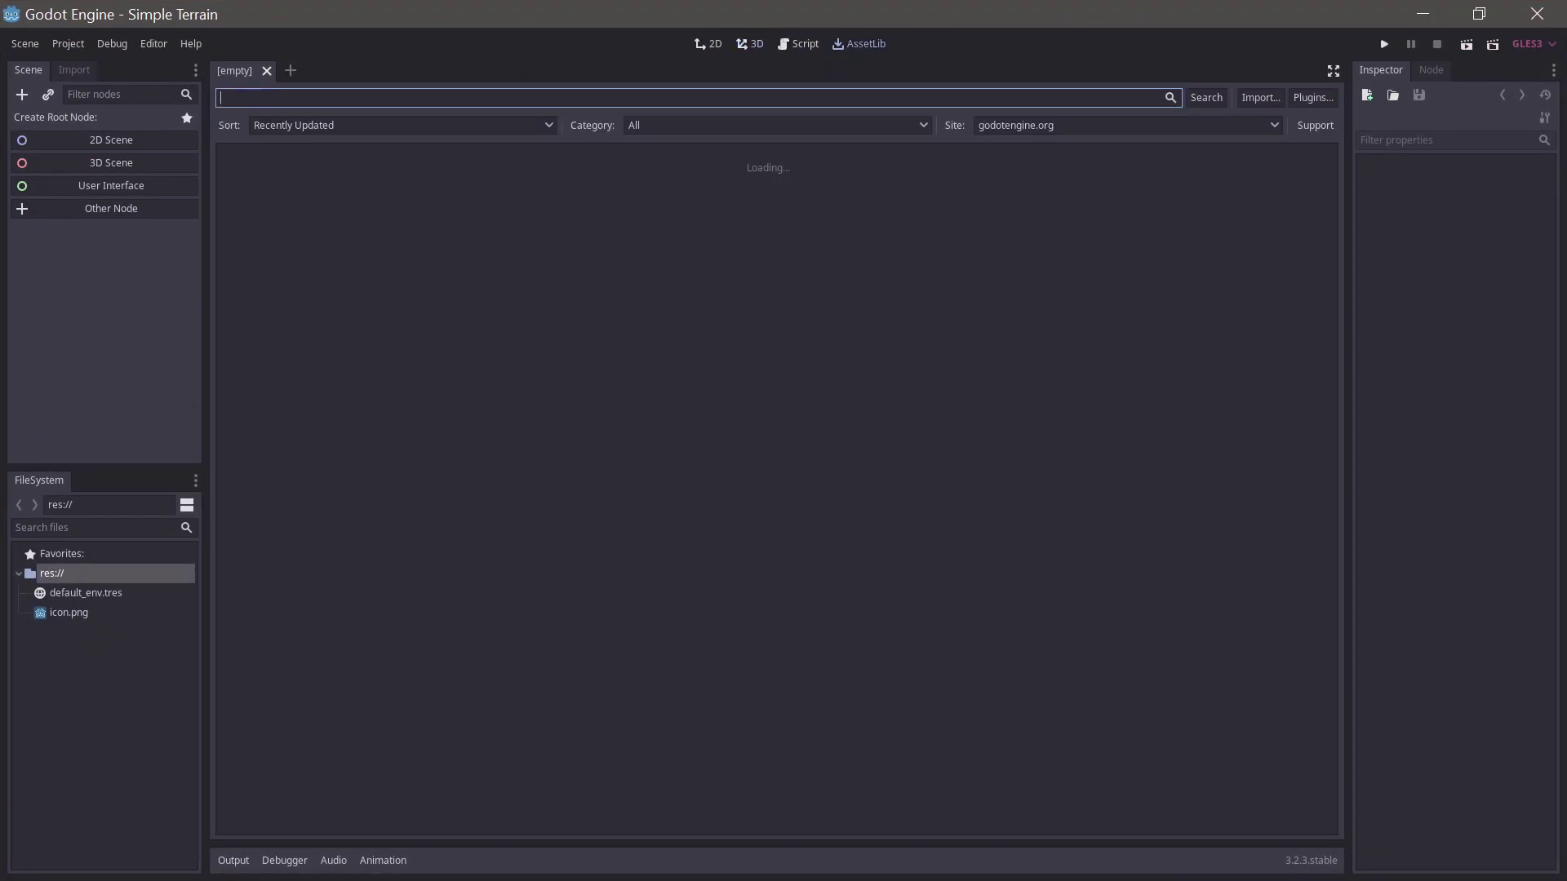
type("terrain")
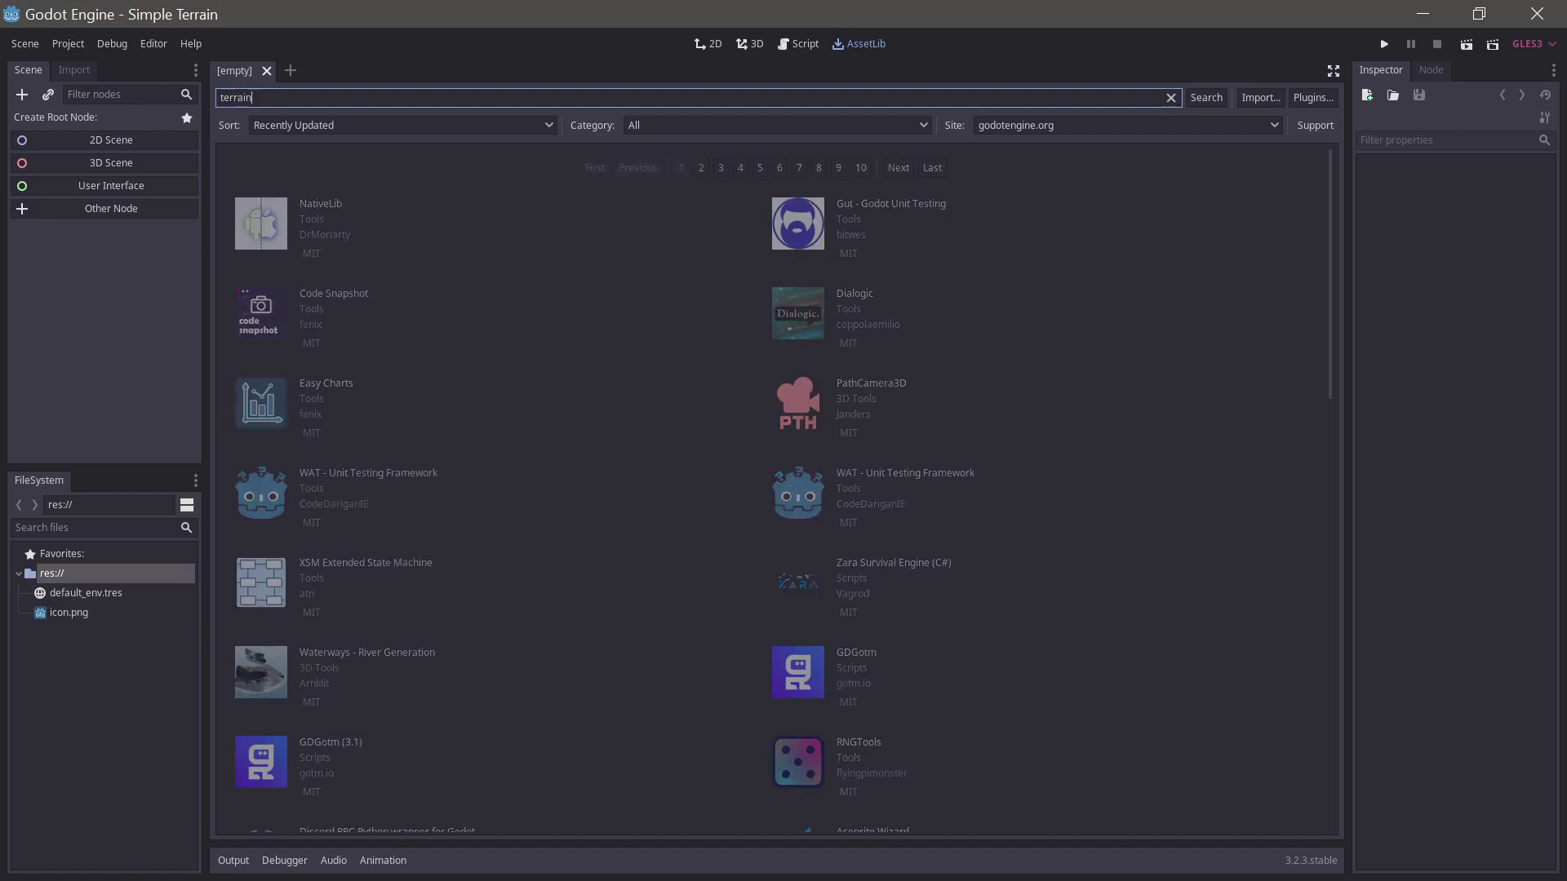
left_click(338, 186)
left_click(630, 645)
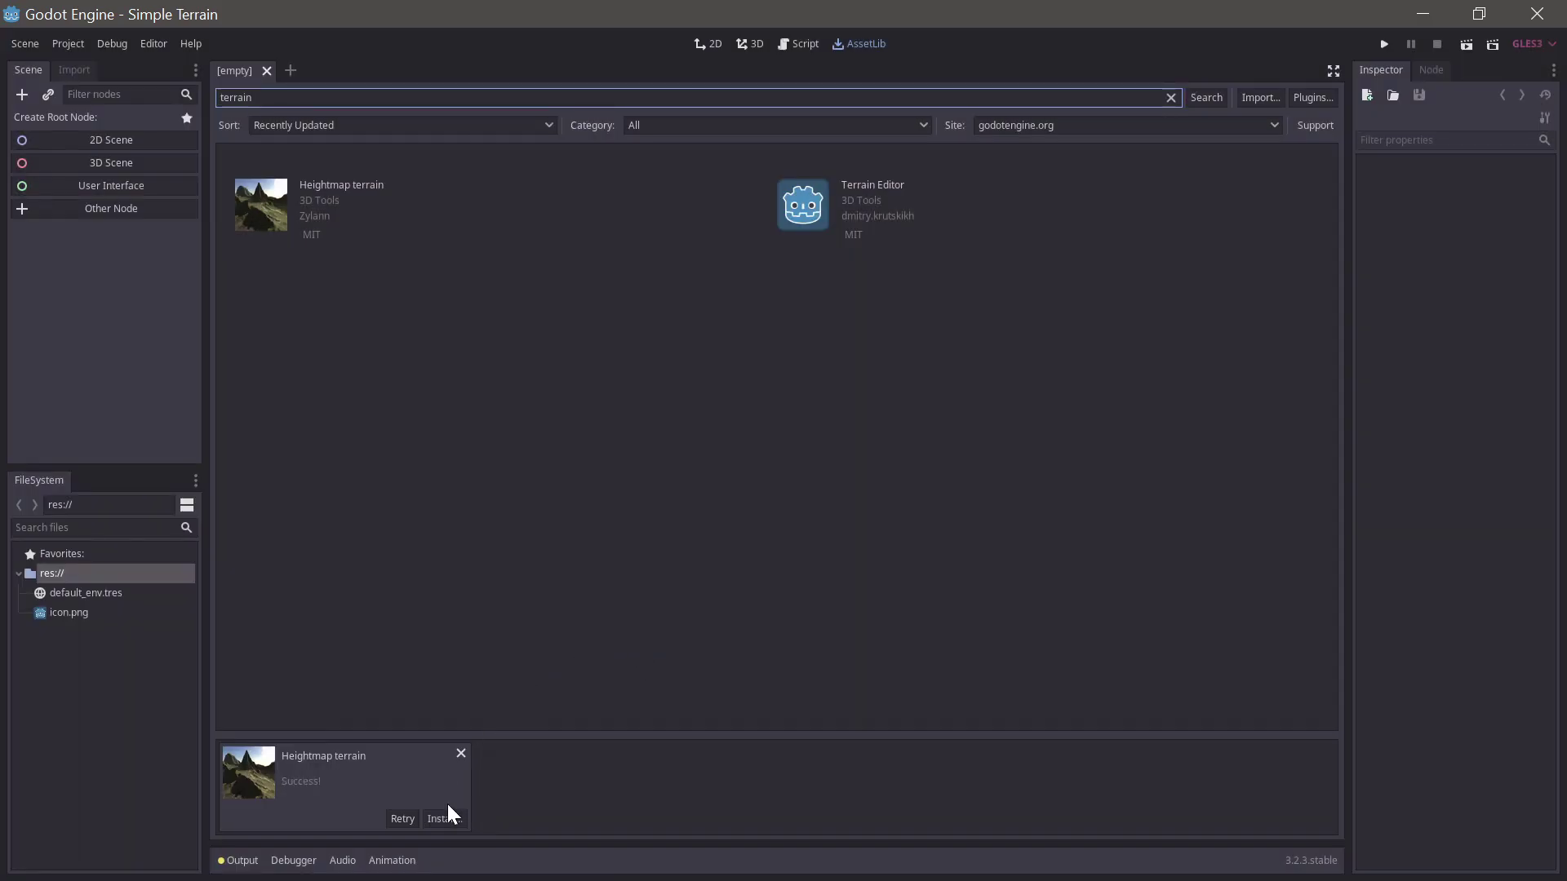
left_click(448, 818)
left_click(581, 759)
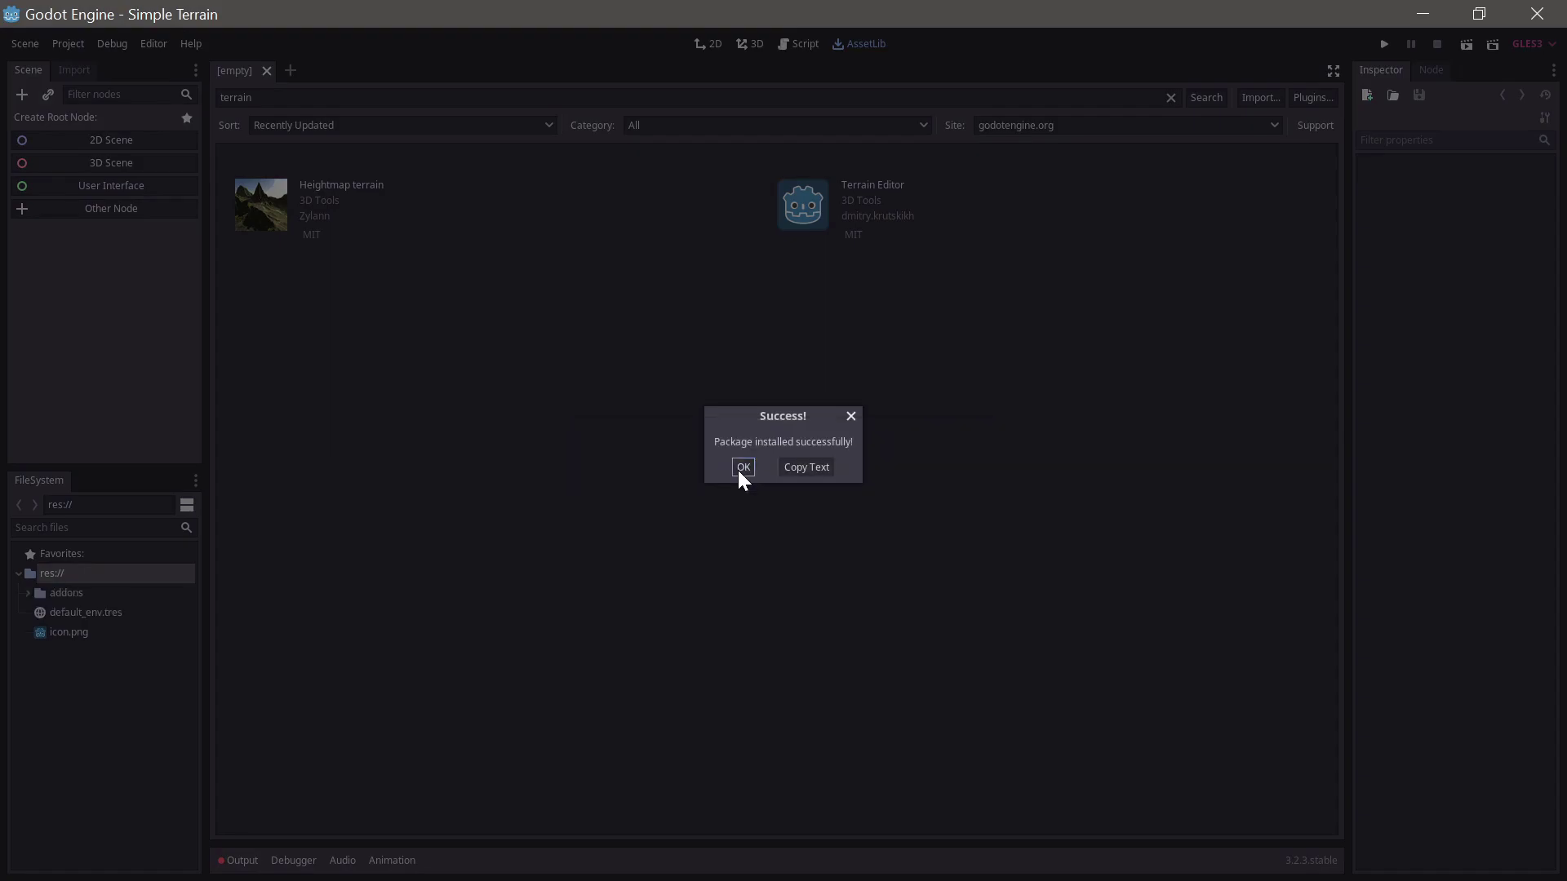
left_click(809, 468)
left_click(753, 45)
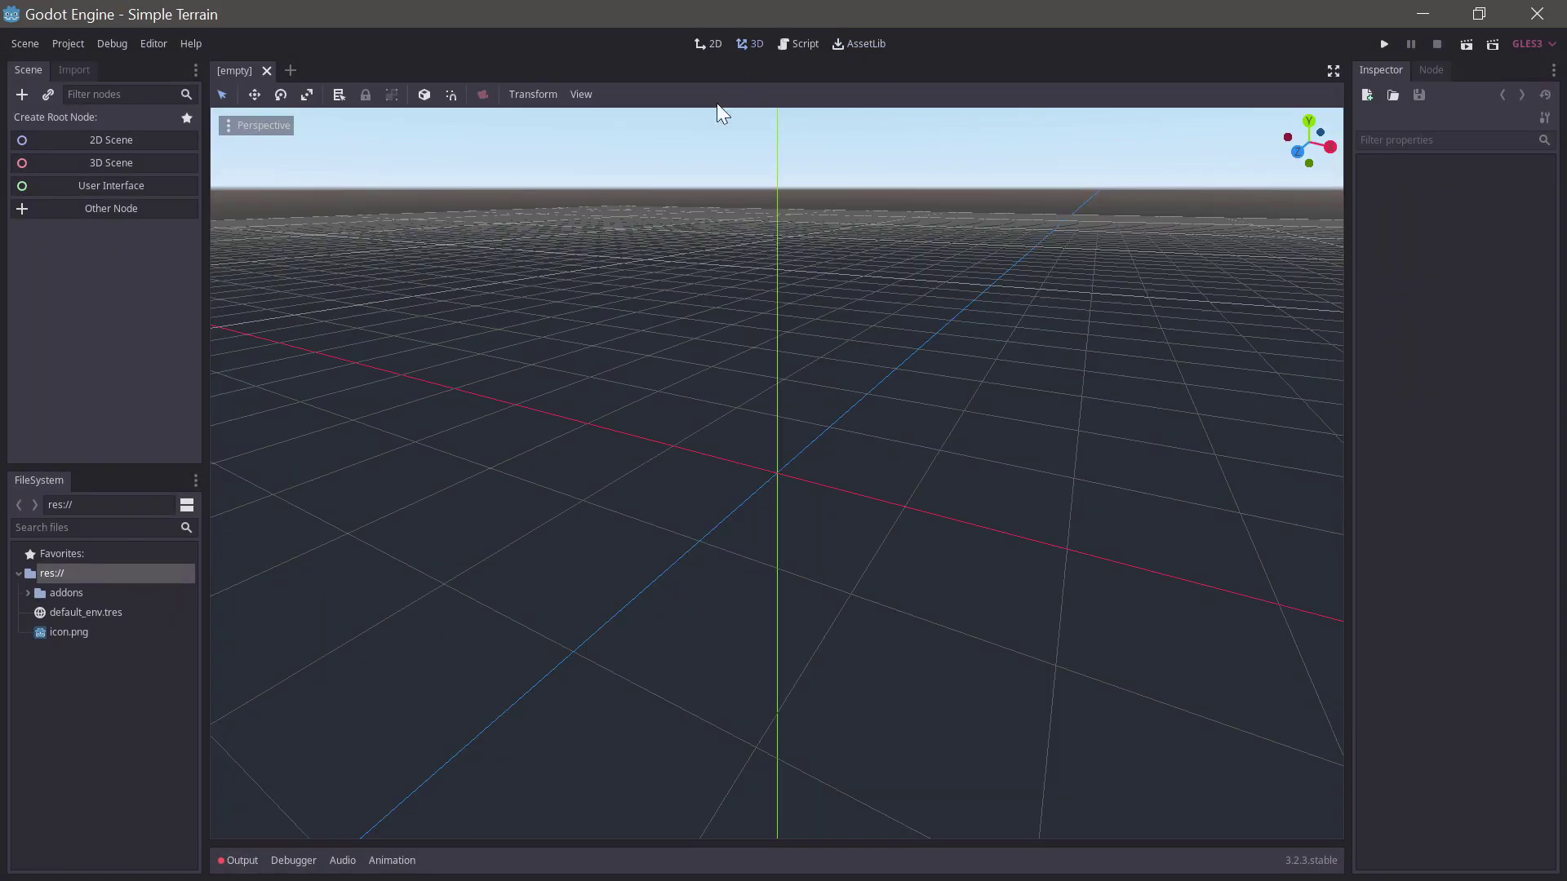
Step: Enable the Heightmap Terrain plugin in the project settings
left_click(75, 44)
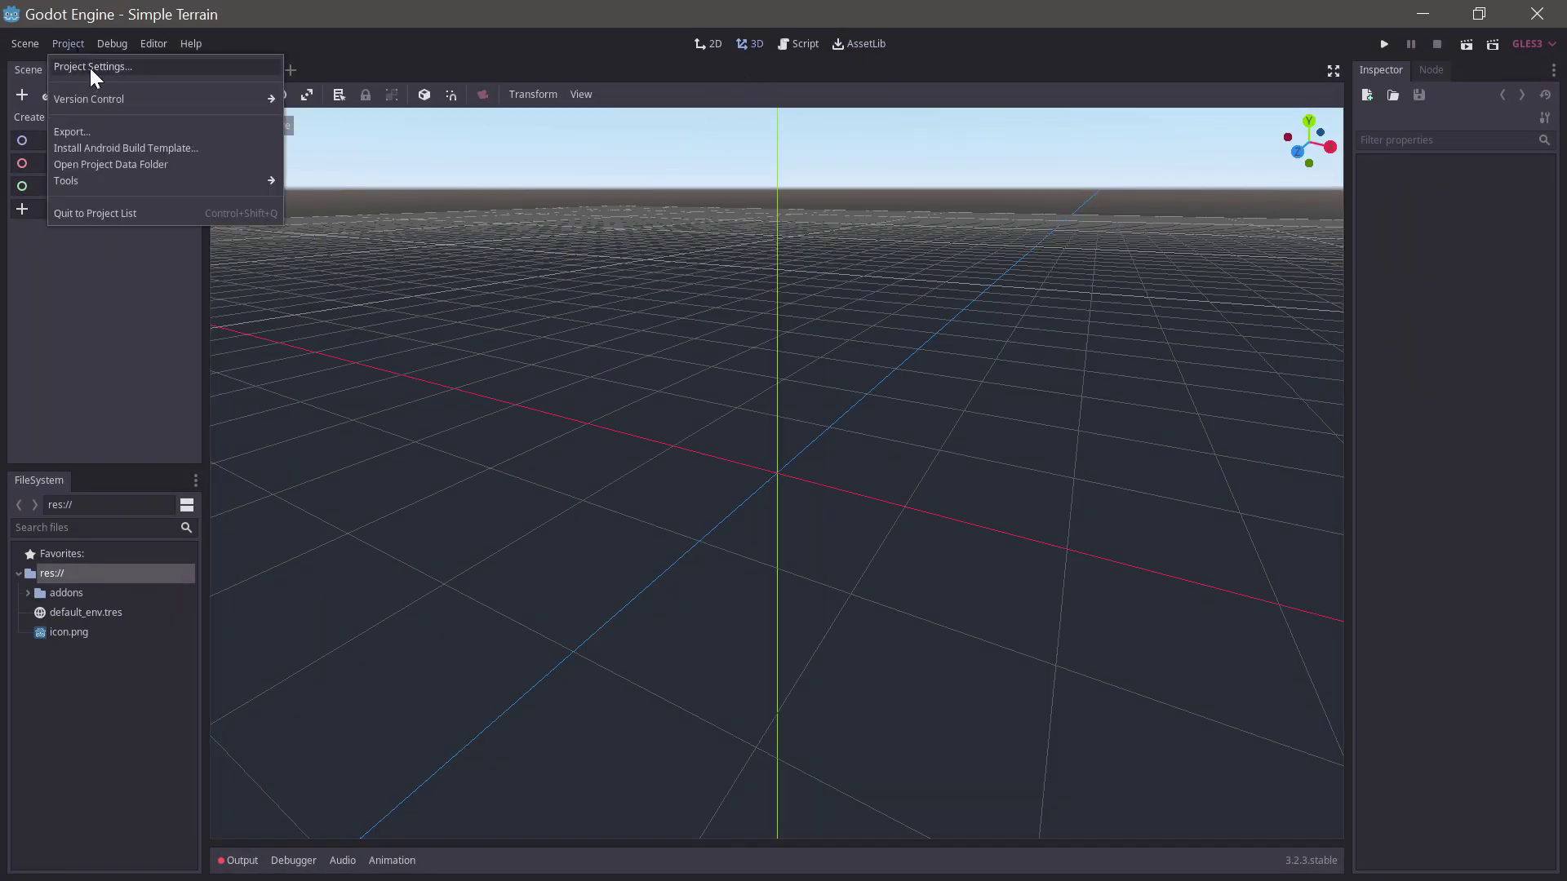
left_click(90, 67)
left_click(693, 185)
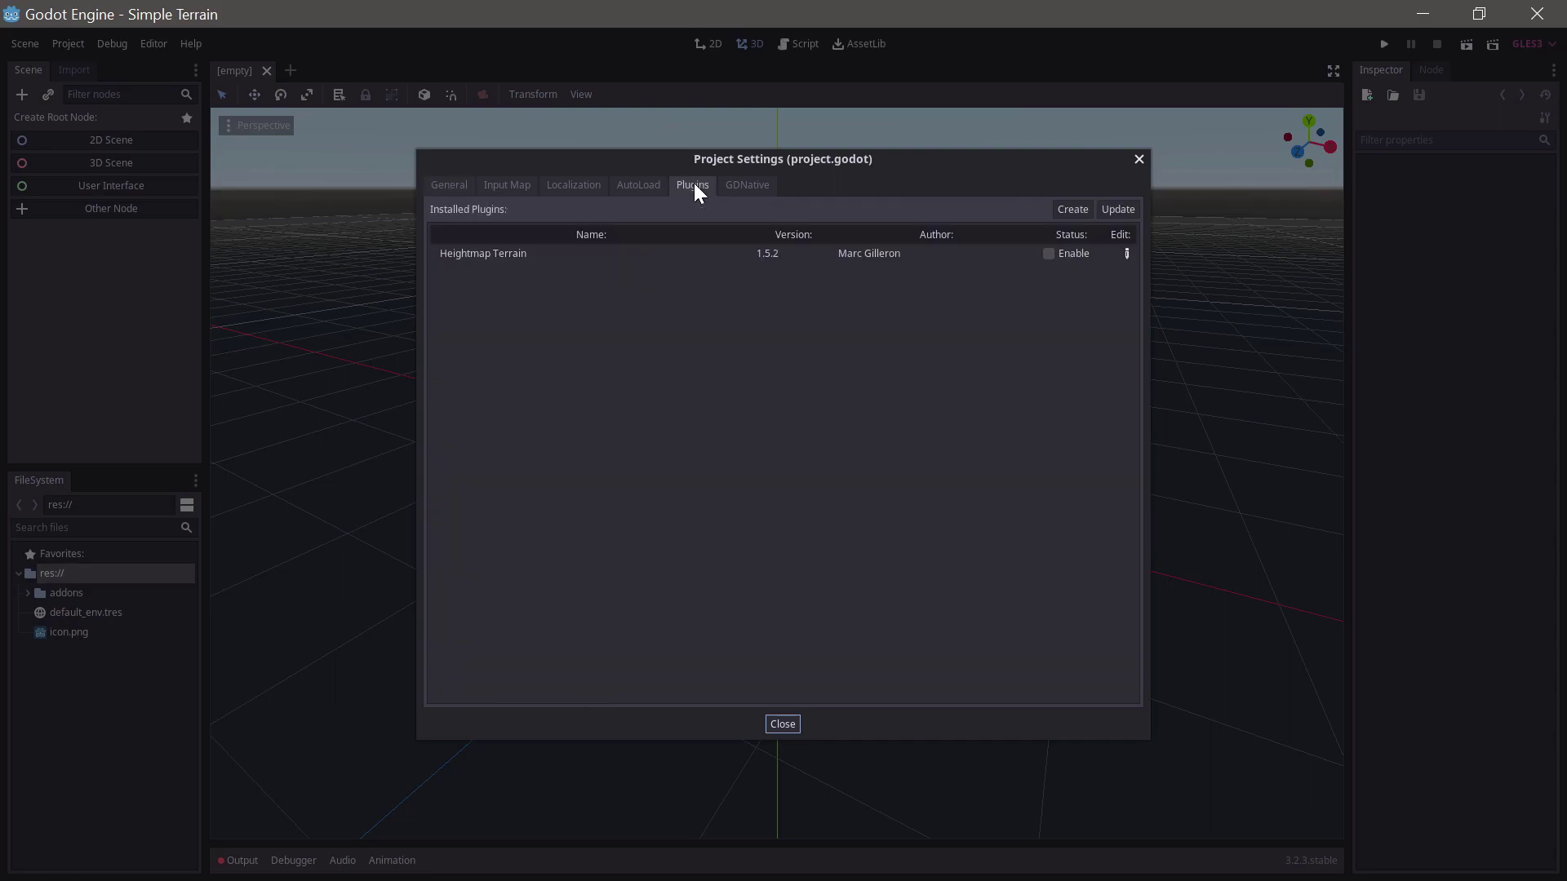
left_click(1049, 254)
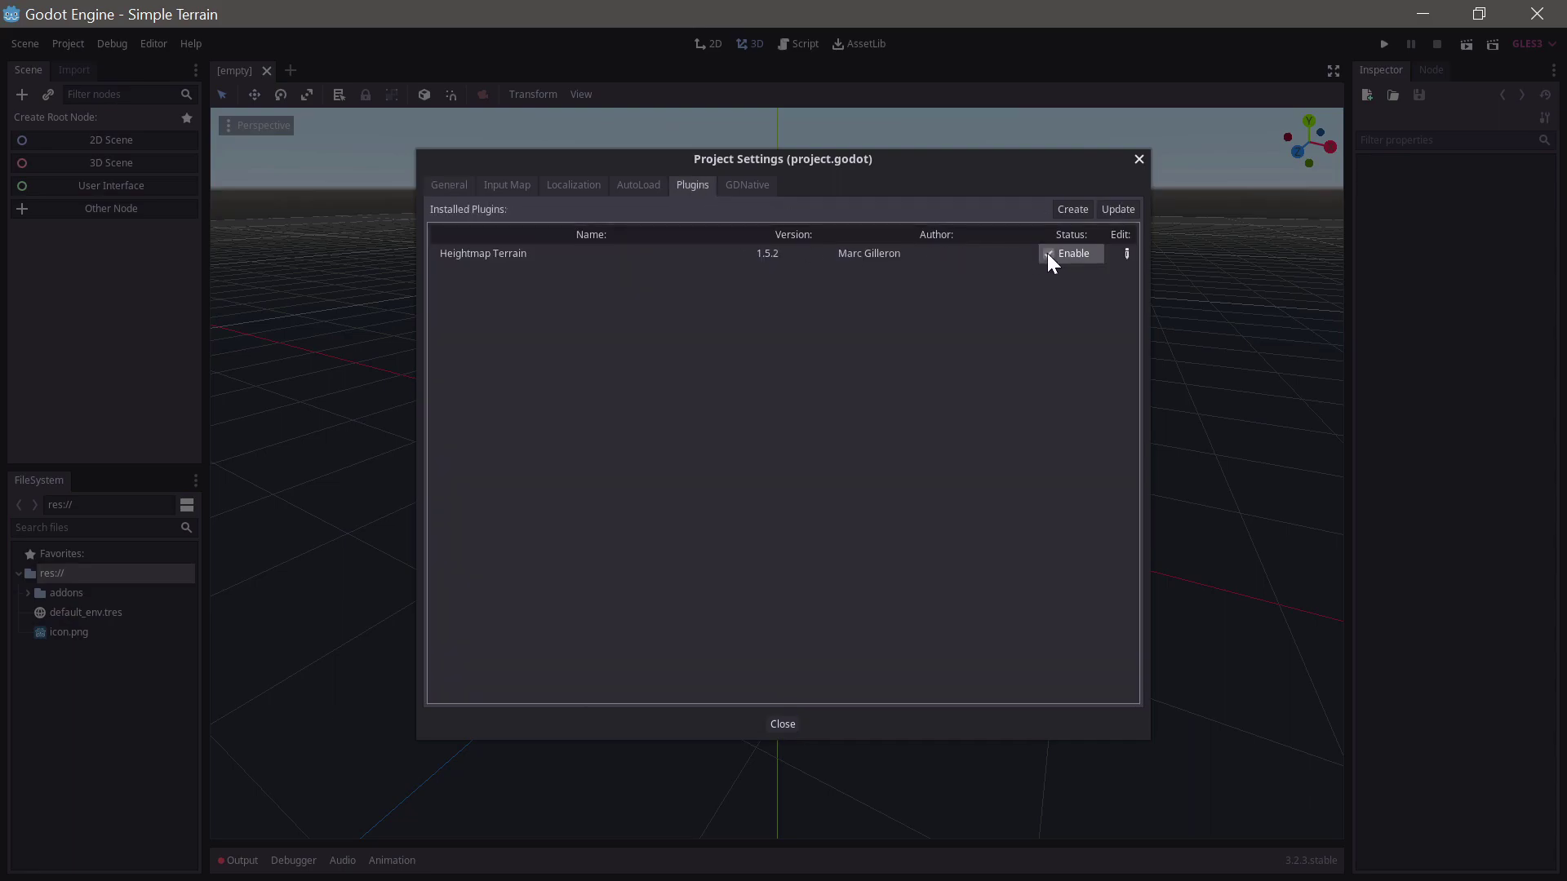
left_click(780, 723)
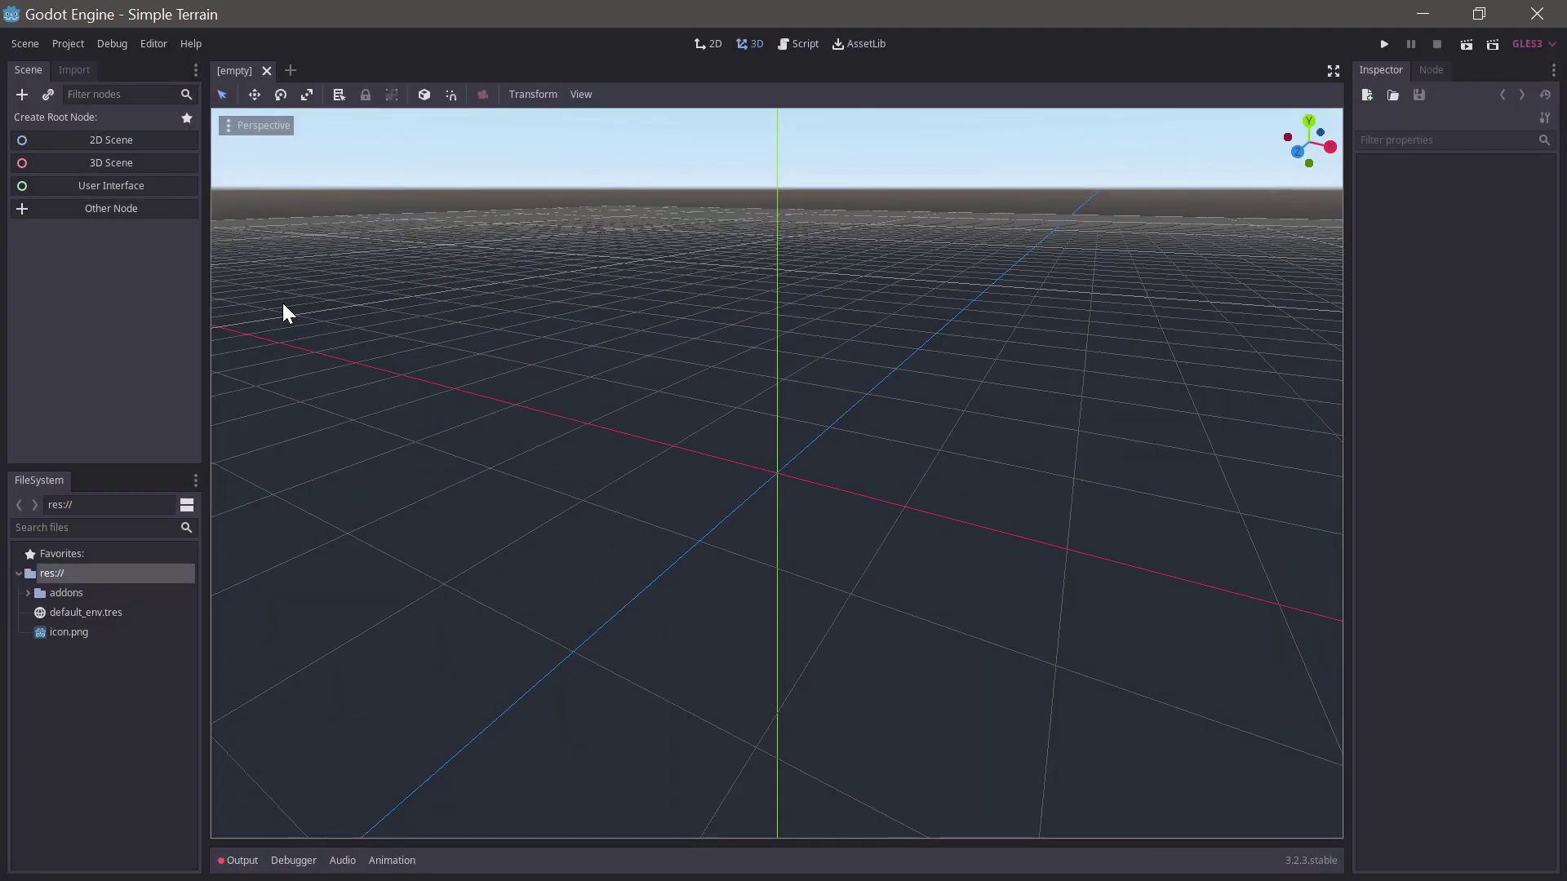
Step: Create a 3D scene root, rename it World and save the scene as World.tscn
left_click(90, 169)
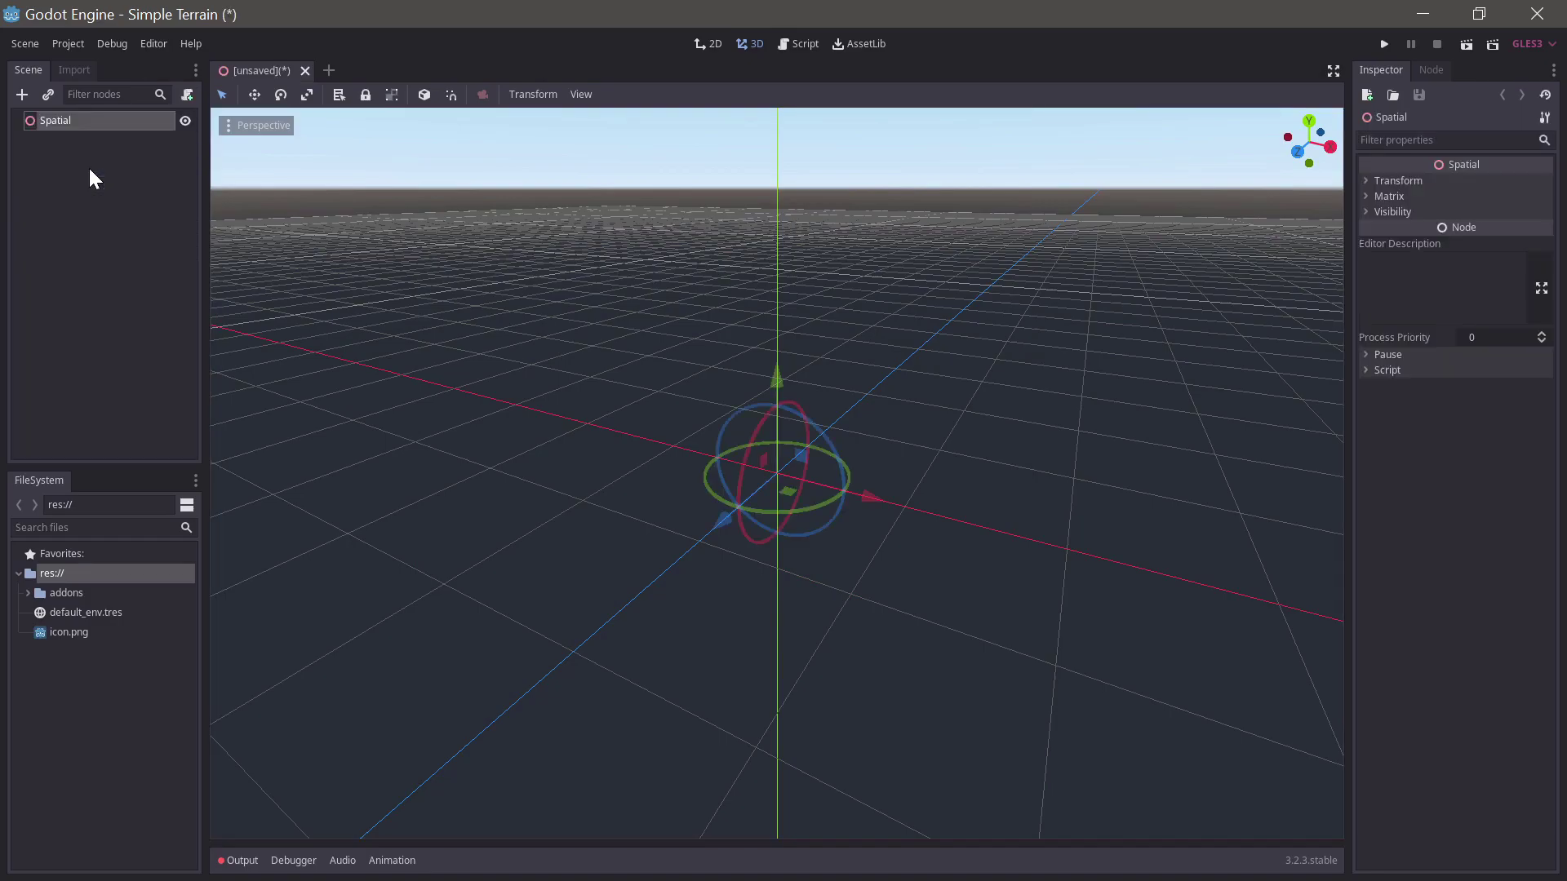
double_click(71, 119)
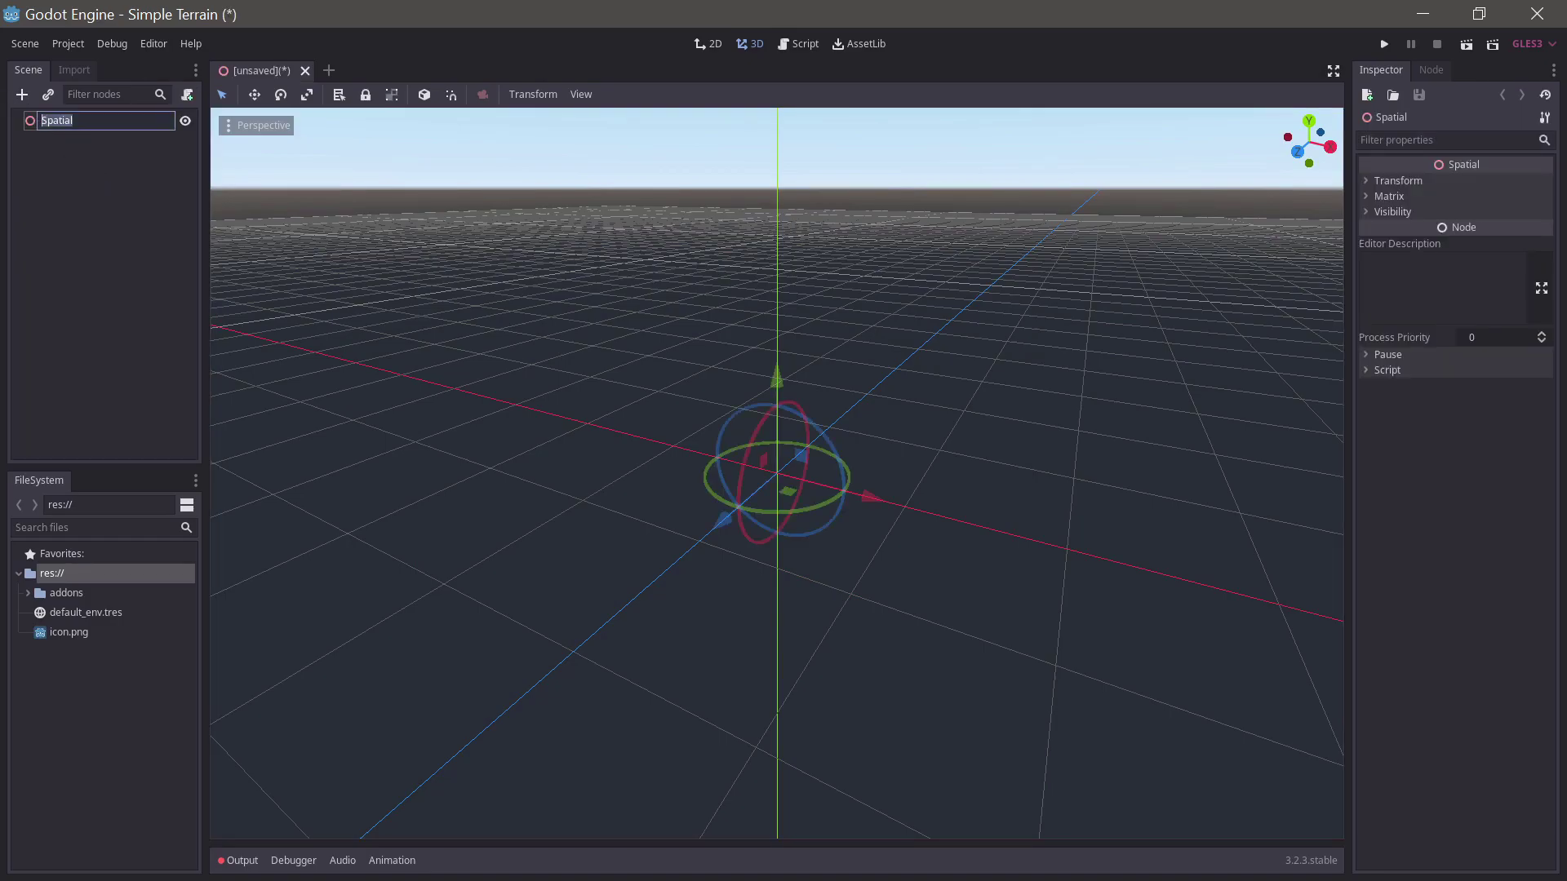
type("World")
key("Return")
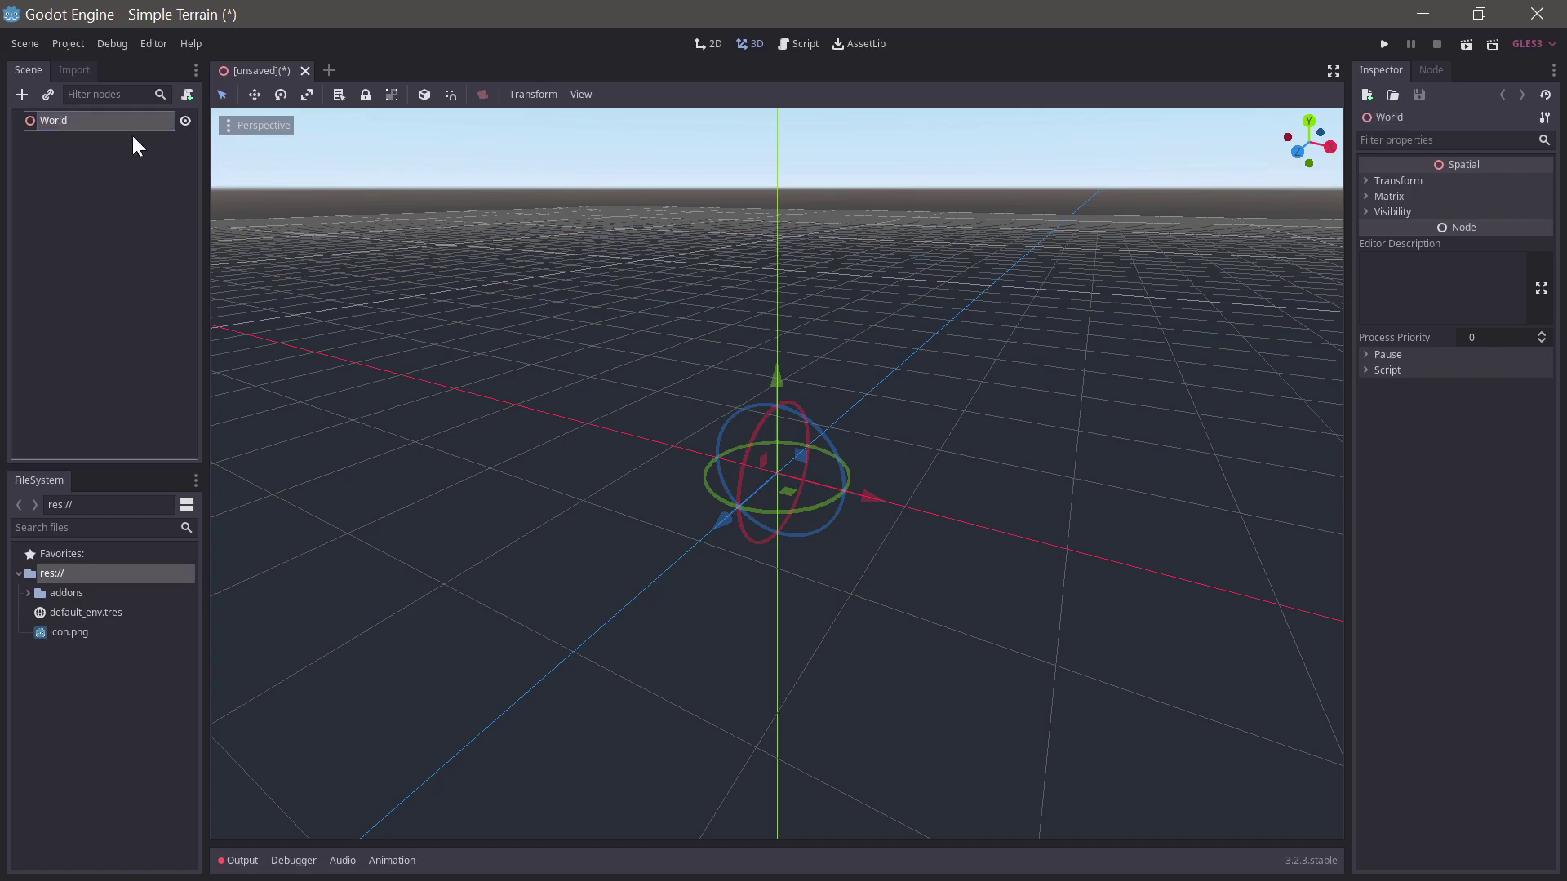
key("ctrl+s")
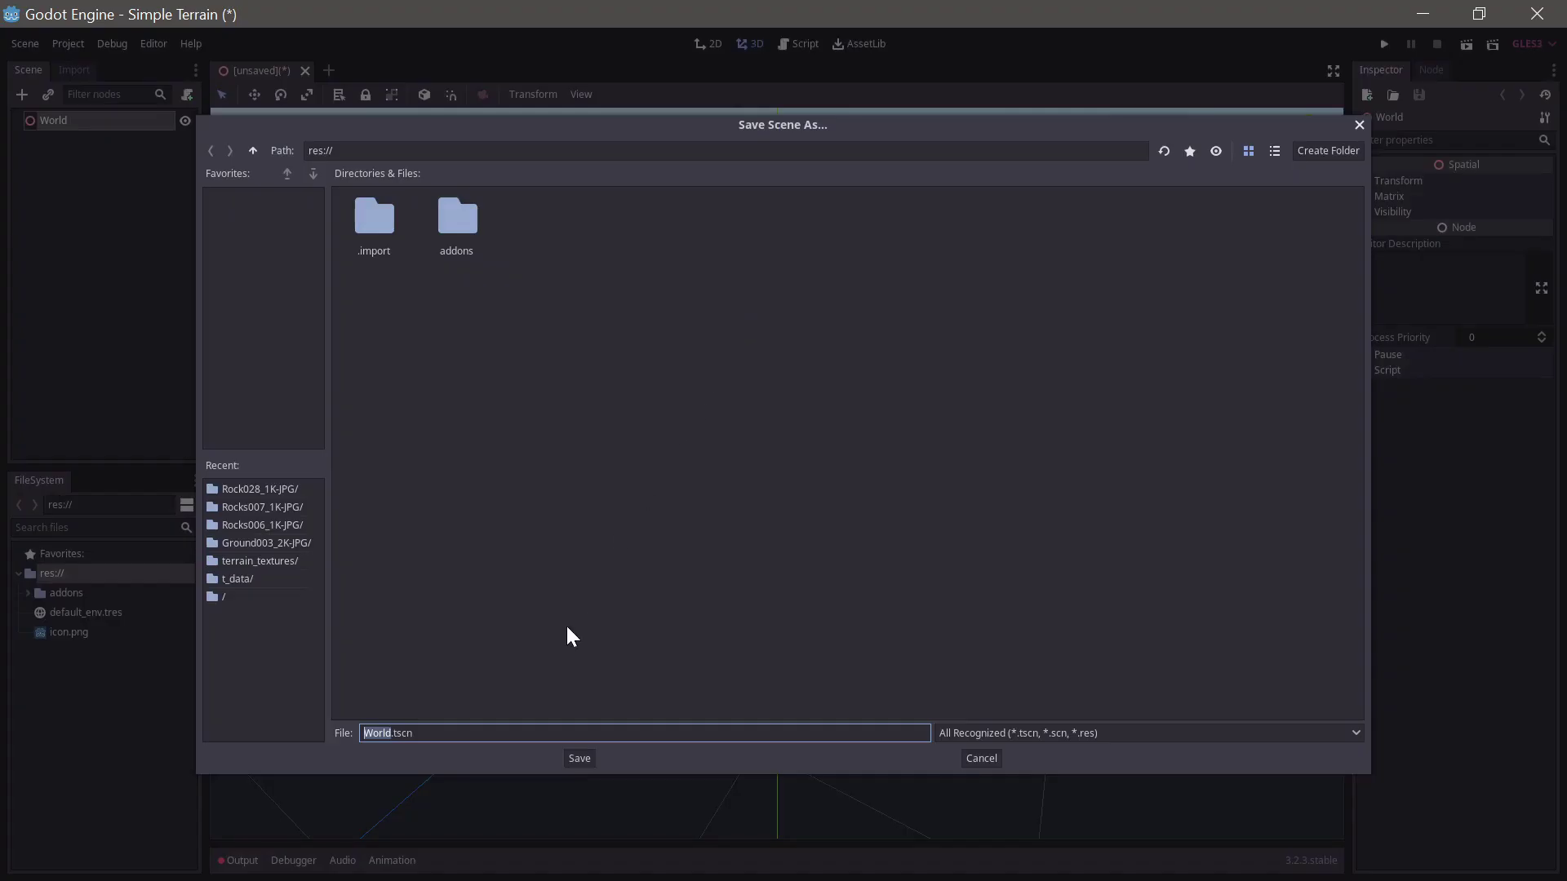
left_click(576, 759)
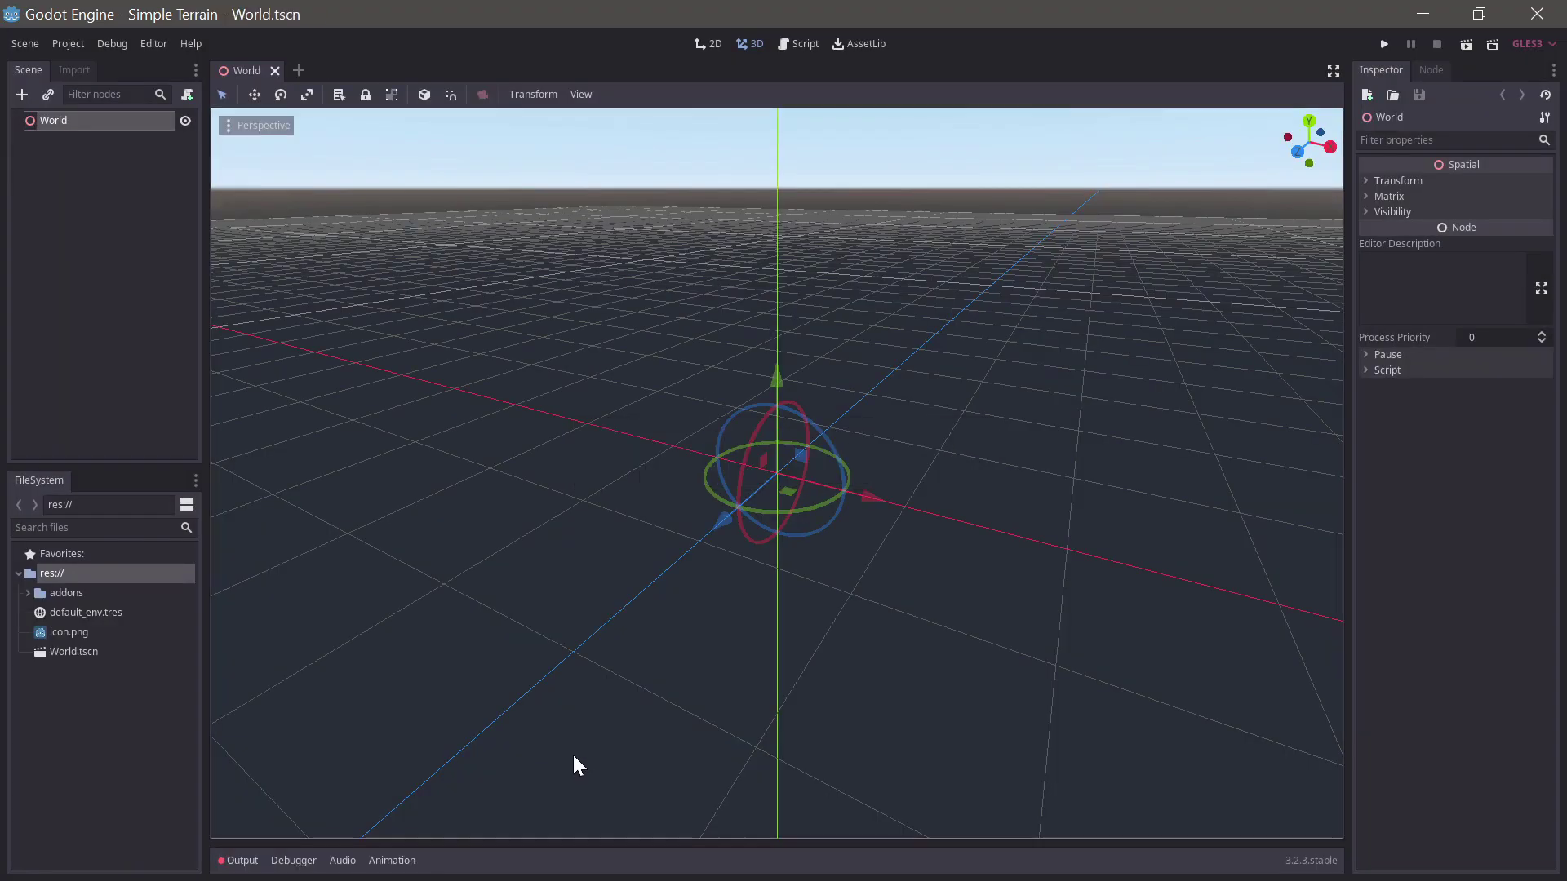
Step: Add a DirectionalLight node under the World root
left_click(21, 92)
type("light")
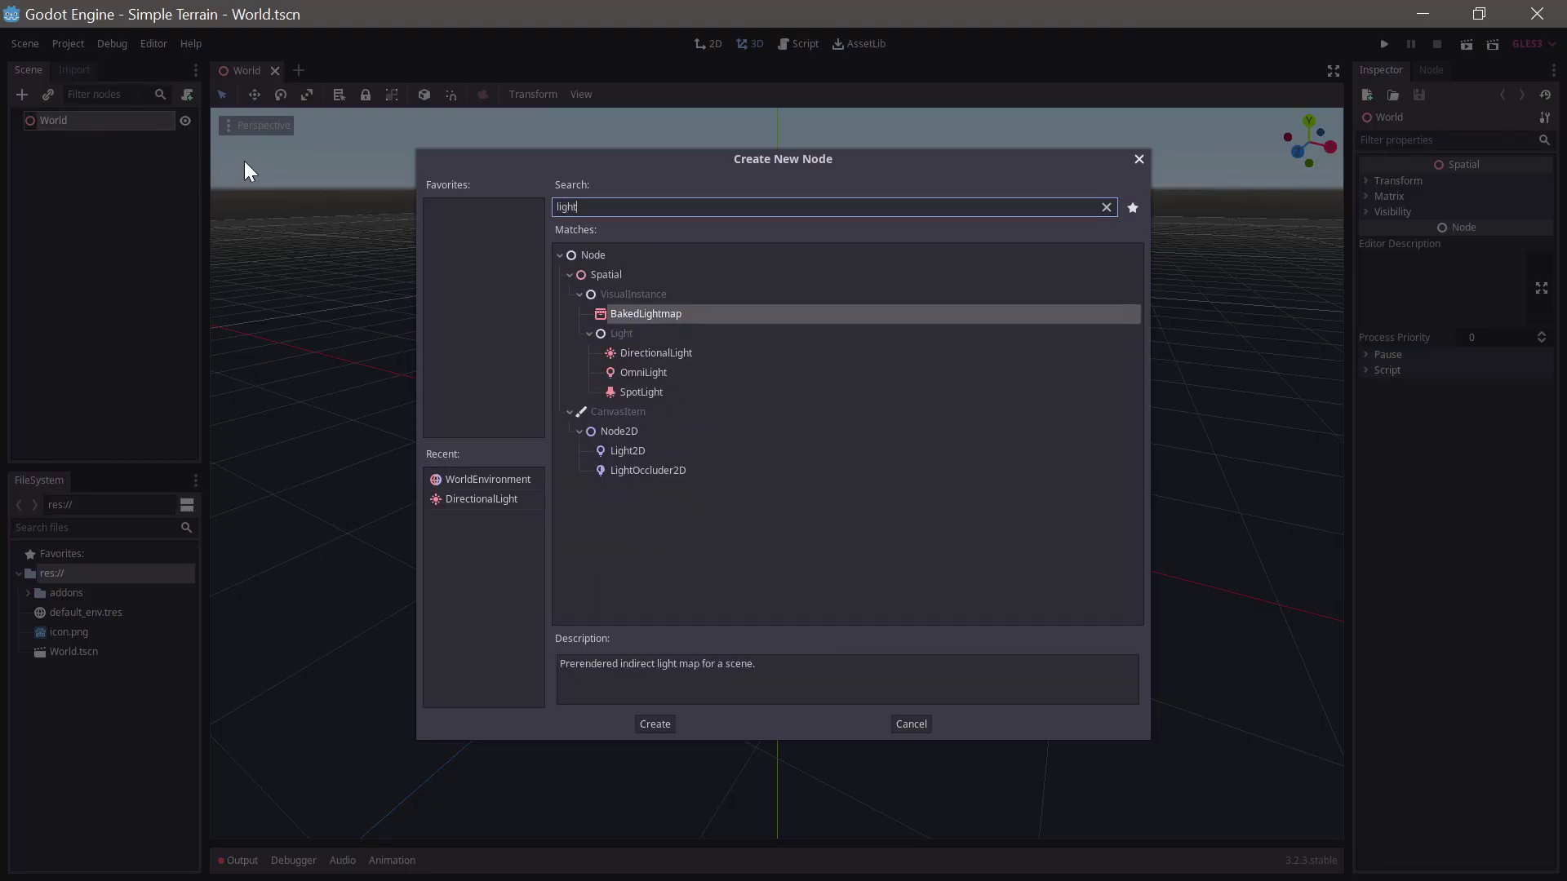
key("Down")
key("Return")
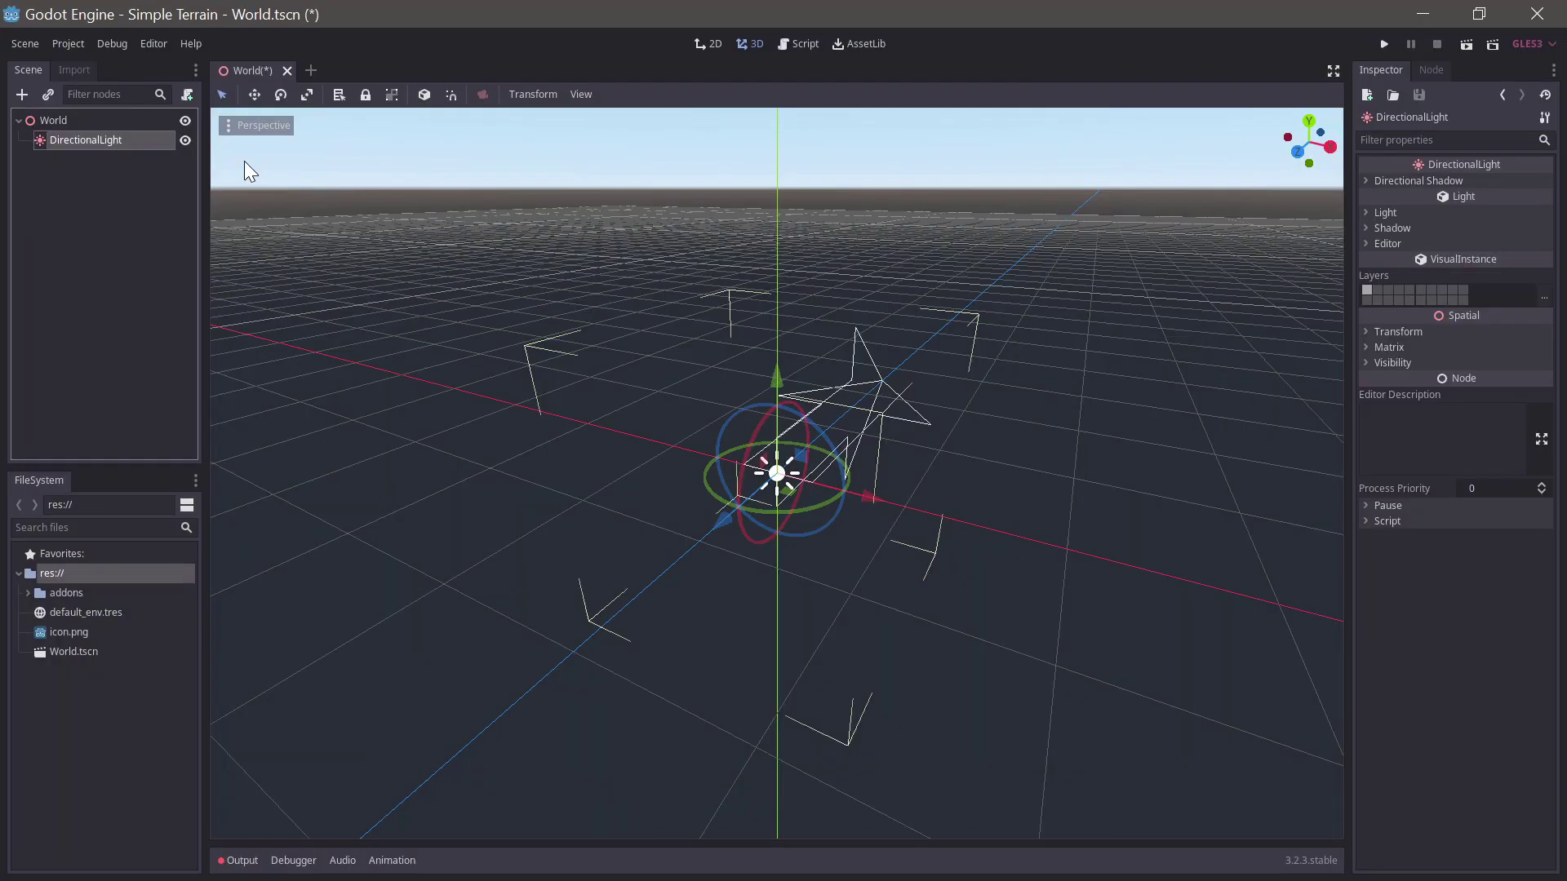
Step: Set the directional light's color to a pale warm yellow
left_click(1405, 180)
left_click(1408, 180)
left_click(1403, 212)
left_click(1483, 230)
left_click_drag(1456, 72, 1456, 63)
left_click_drag(1294, 49, 1285, 33)
left_click(1030, 344)
Step: Rotate the directional light so that it points diagonally downward
middle_click_drag(1031, 347, 993, 362)
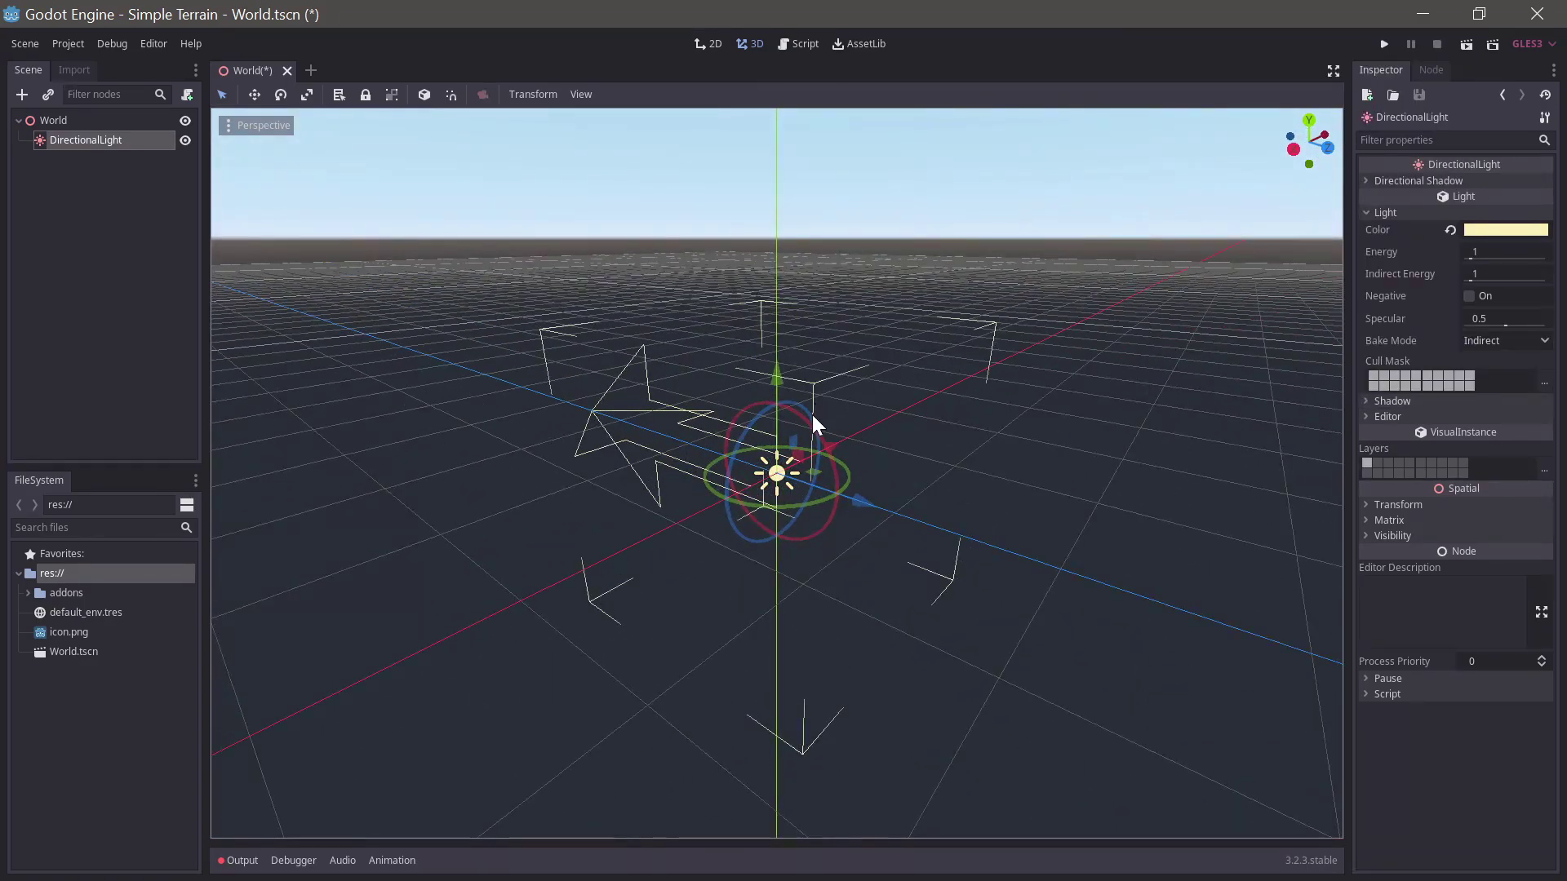
left_click_drag(811, 425, 617, 486)
mouse_move(617, 487)
middle_mouse_down()
mouse_move(585, 451)
mouse_move(573, 390)
mouse_move(621, 477)
middle_mouse_up()
scroll(522, 418, "down", 3)
Step: Add a WorldEnvironment node under the World root
left_click(22, 115)
left_click(22, 96)
type("env")
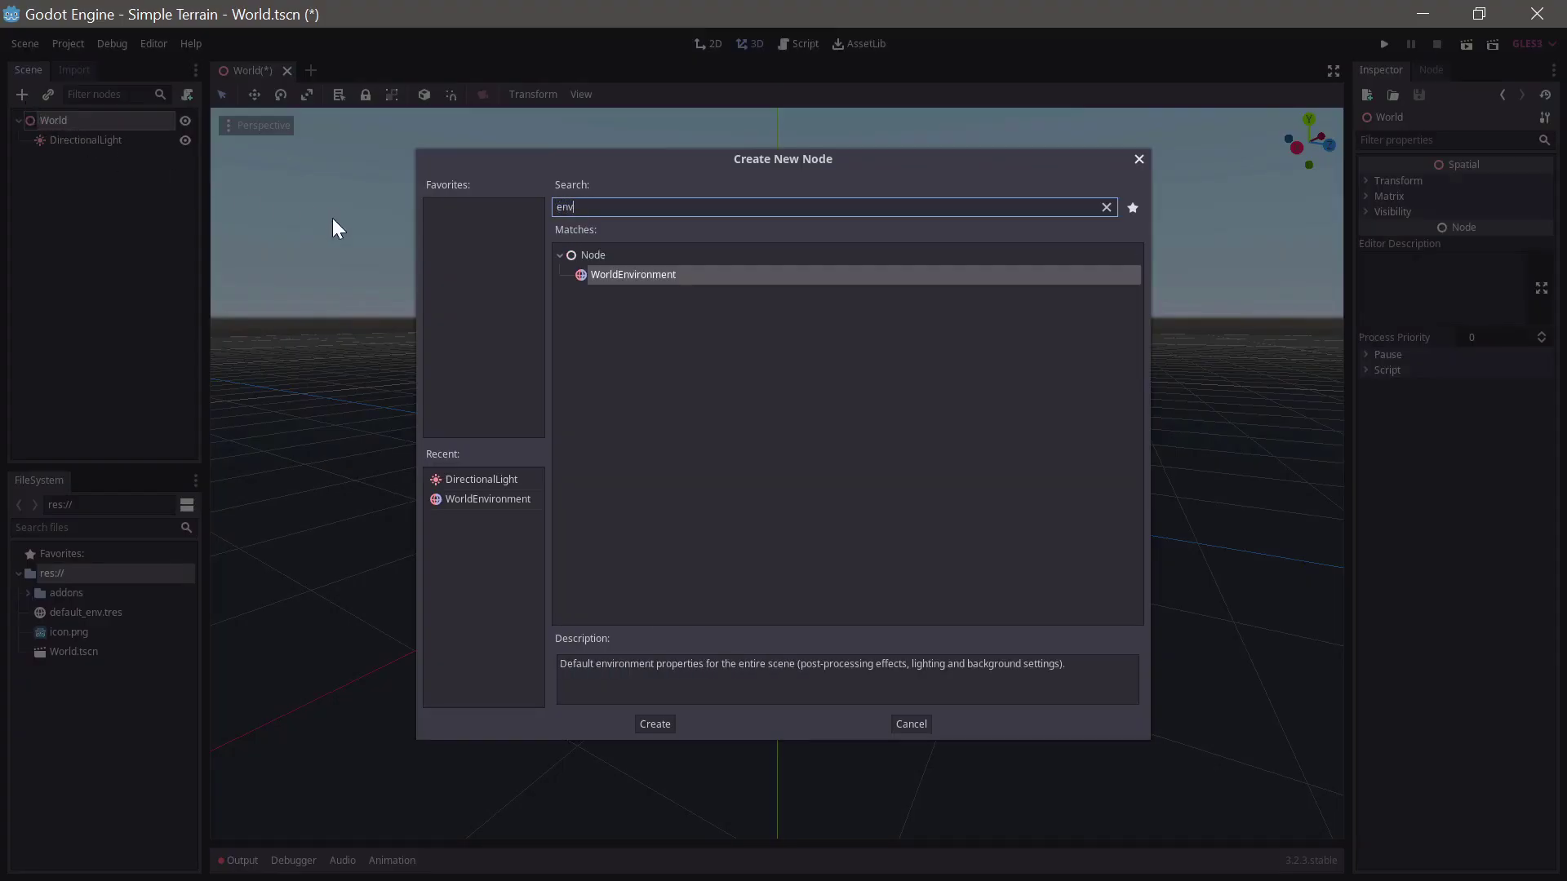
key("Return")
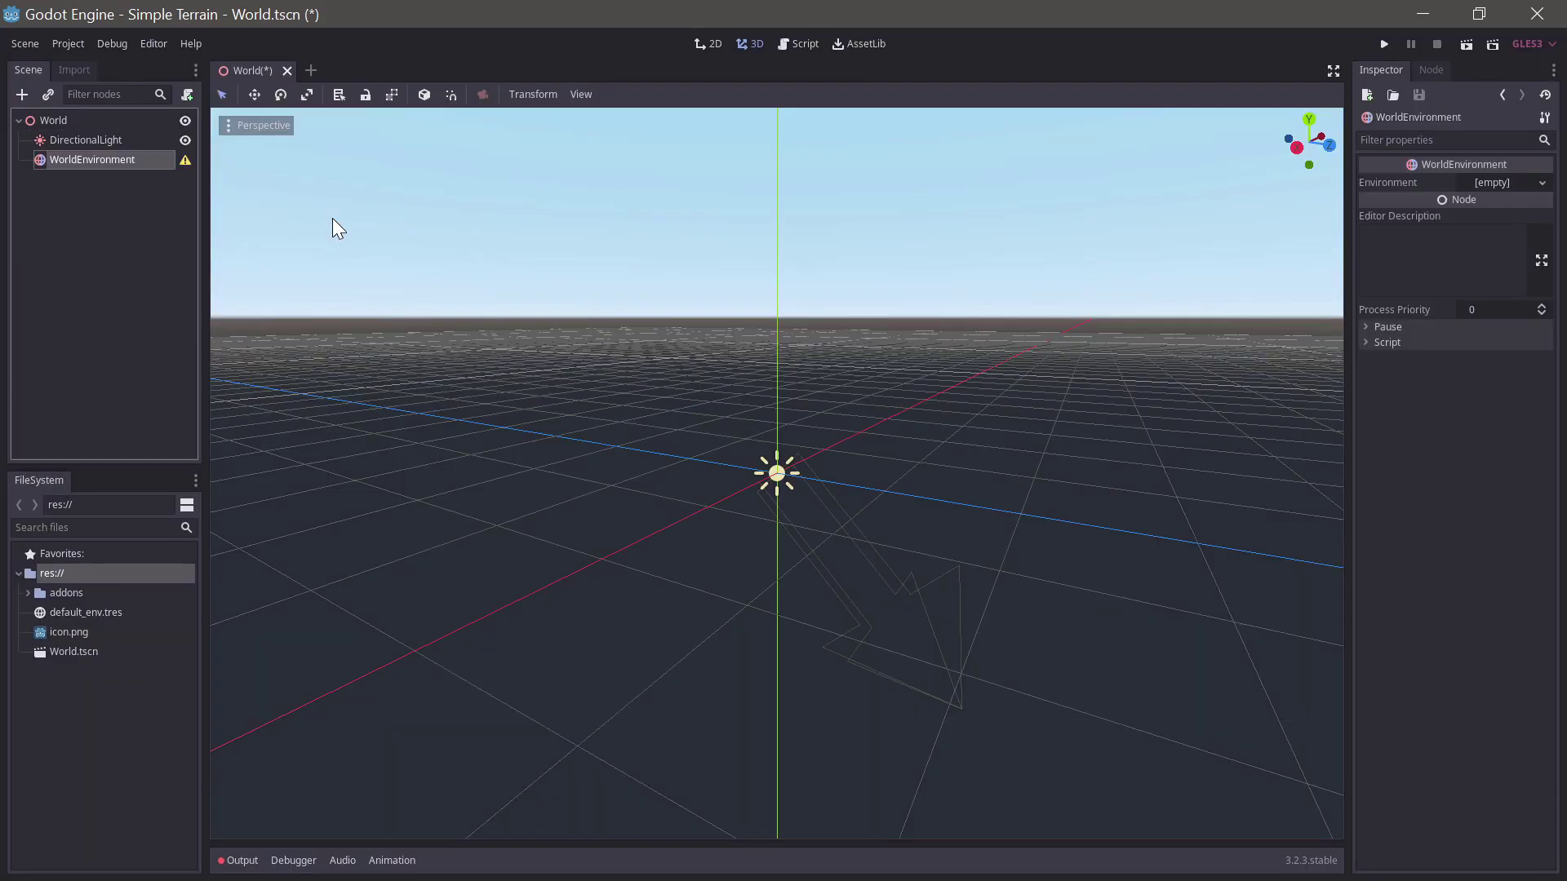
Step: Assign a new Environment to the WorldEnvironment node and set its background mode to Sky with a new ProceduralSky
left_click(1542, 184)
left_click(1500, 204)
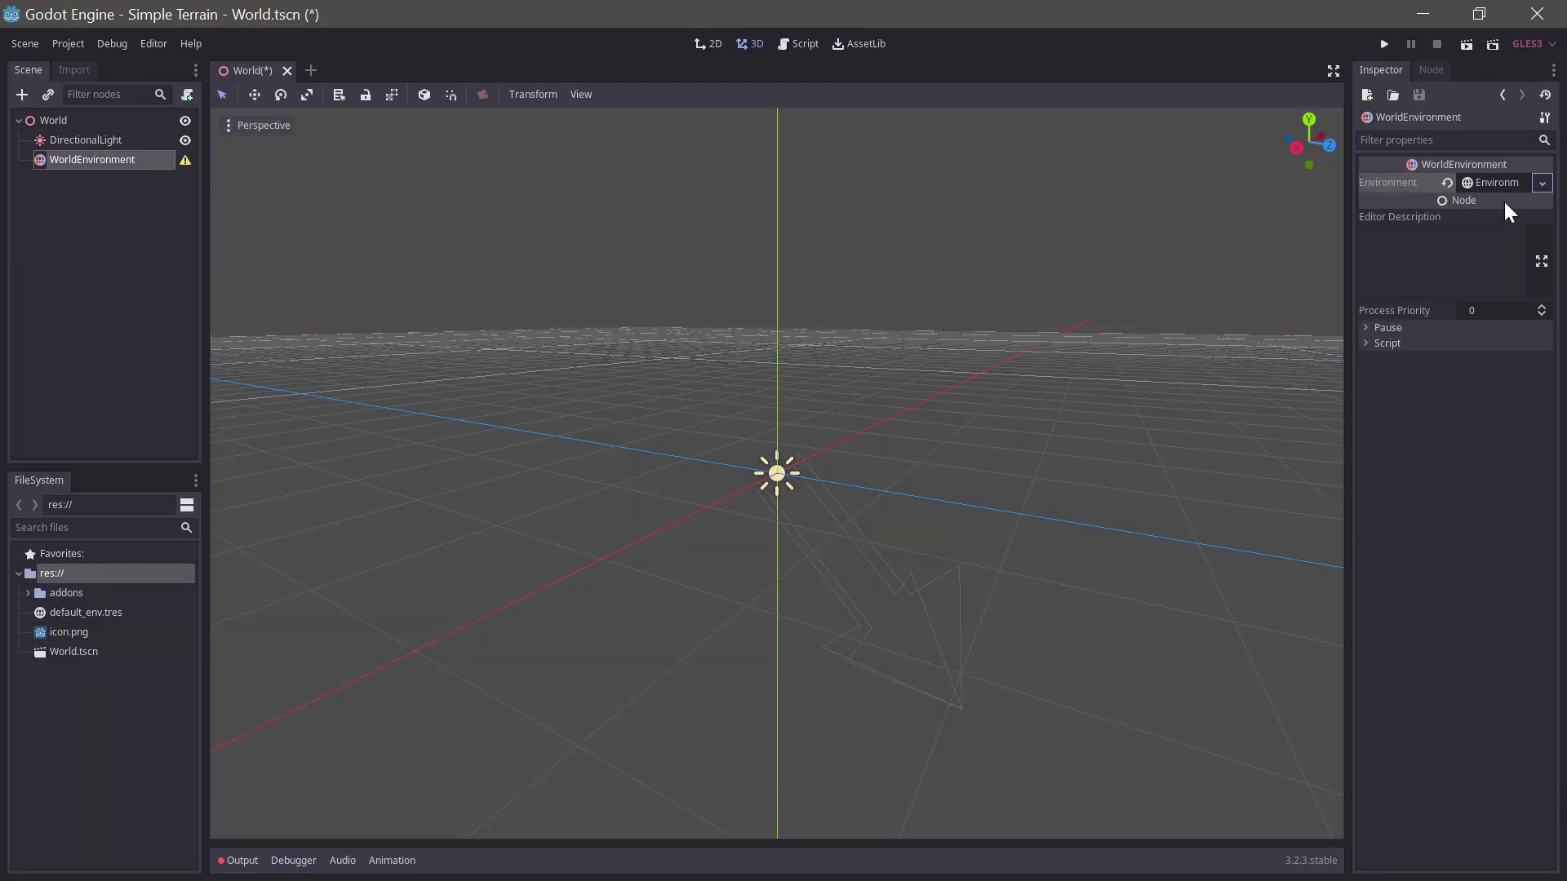
left_click(1492, 184)
left_click(1456, 204)
left_click(1516, 221)
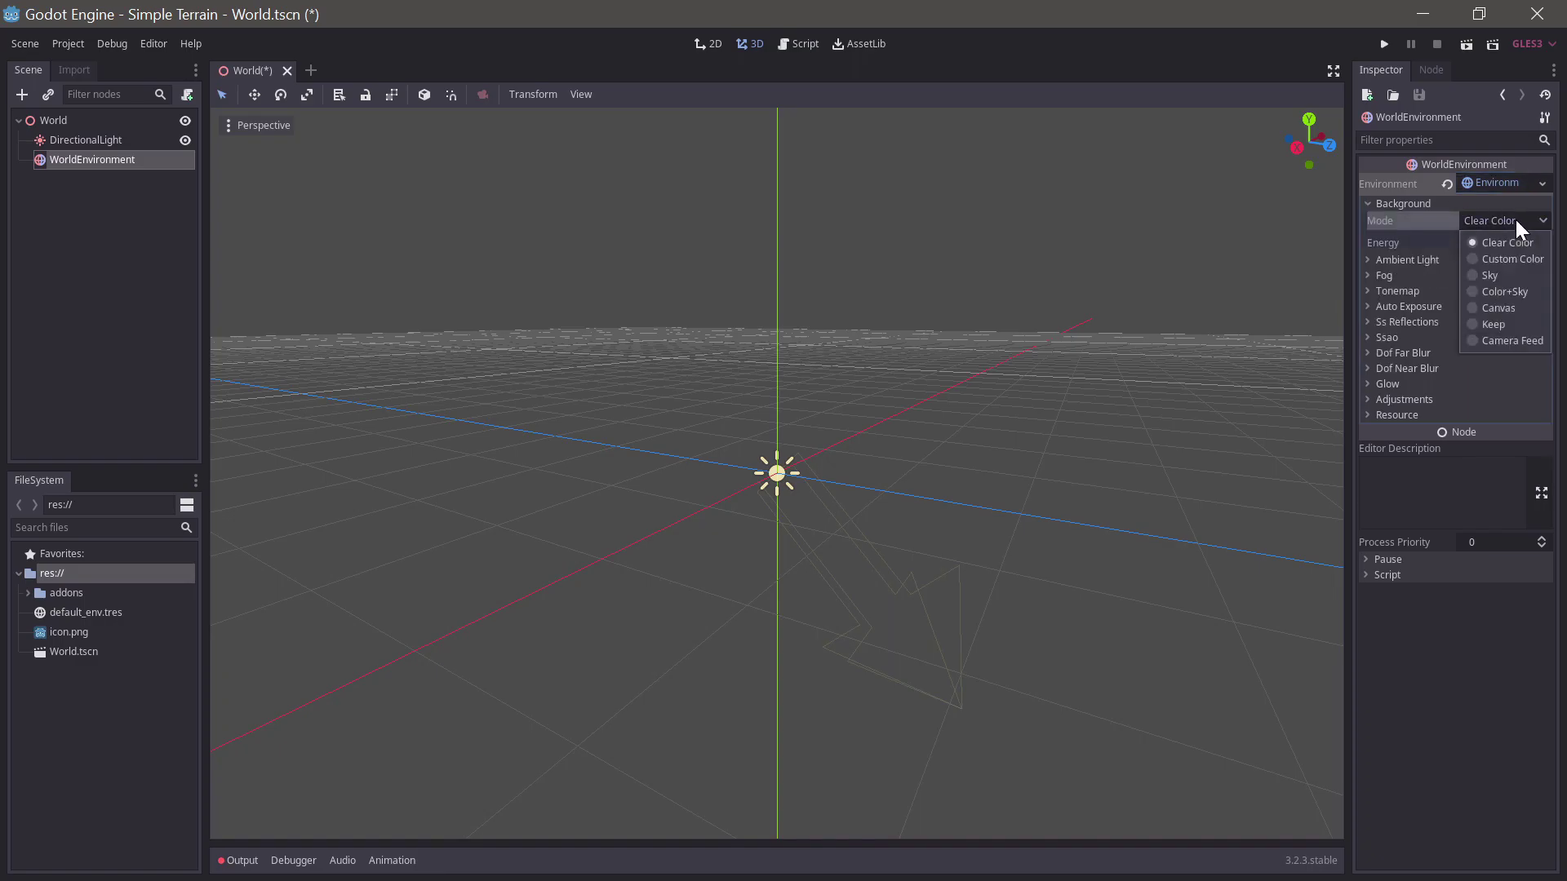
left_click(1506, 277)
left_click(1506, 243)
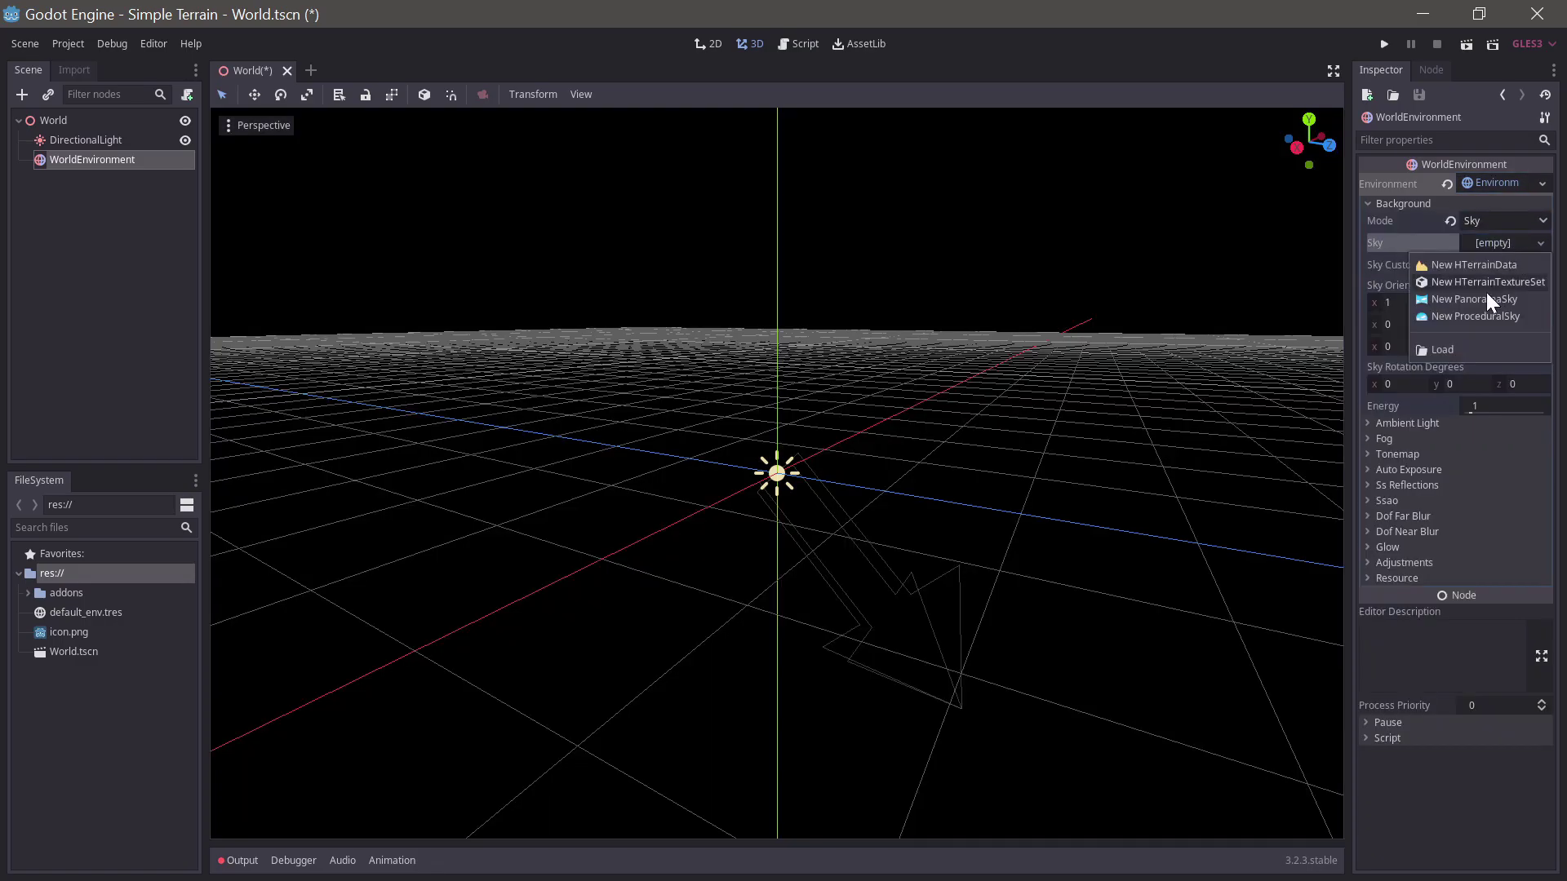
left_click(1475, 316)
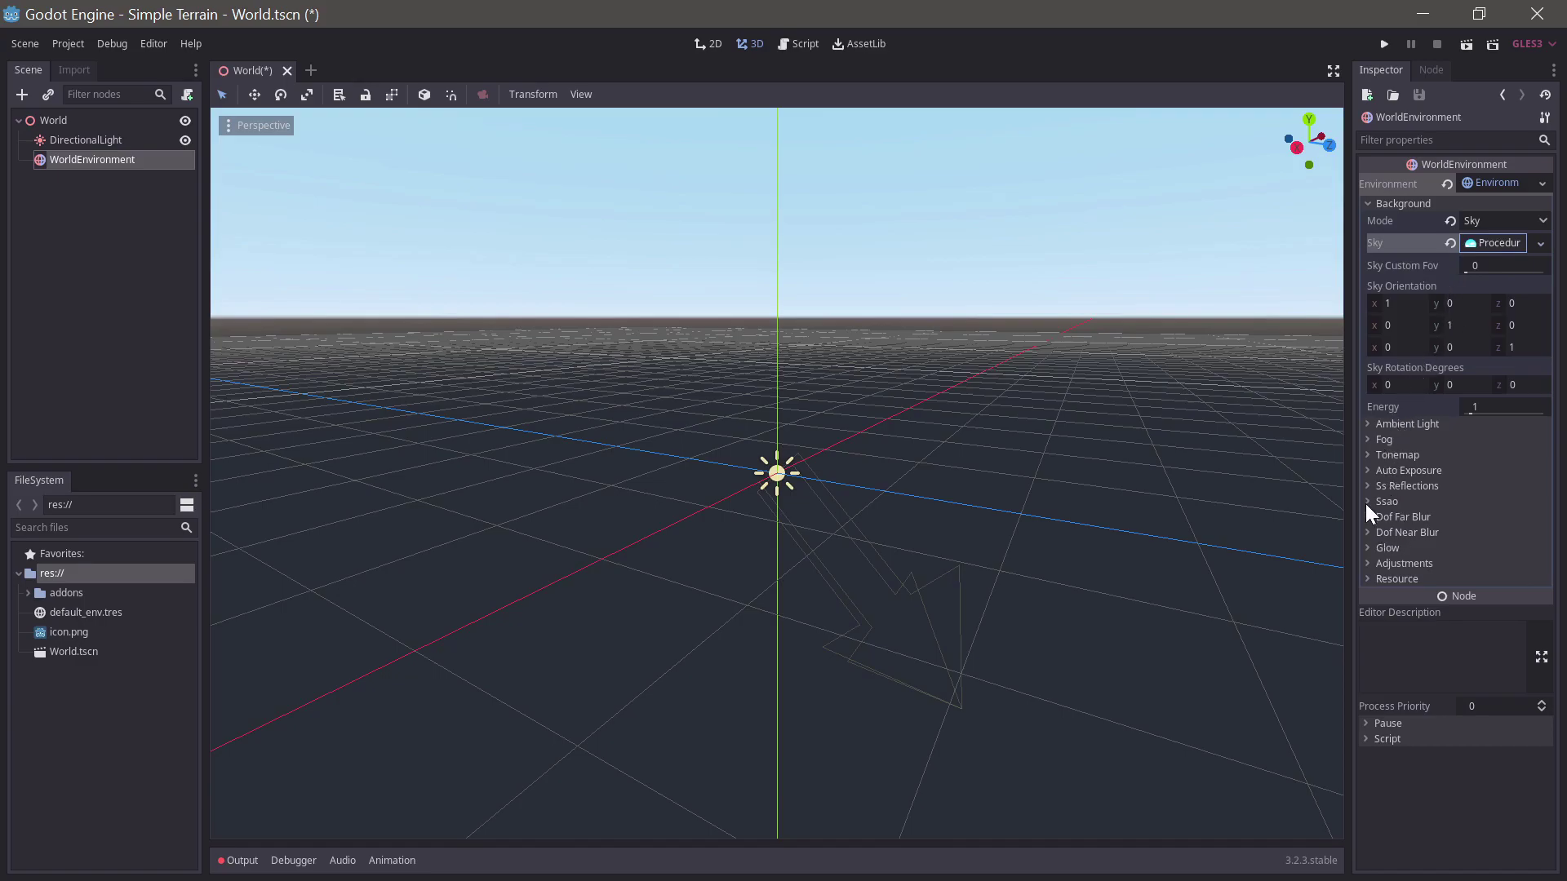
Step: Set the environment's tonemap mode to ACES
left_click(1366, 455)
left_click(1504, 472)
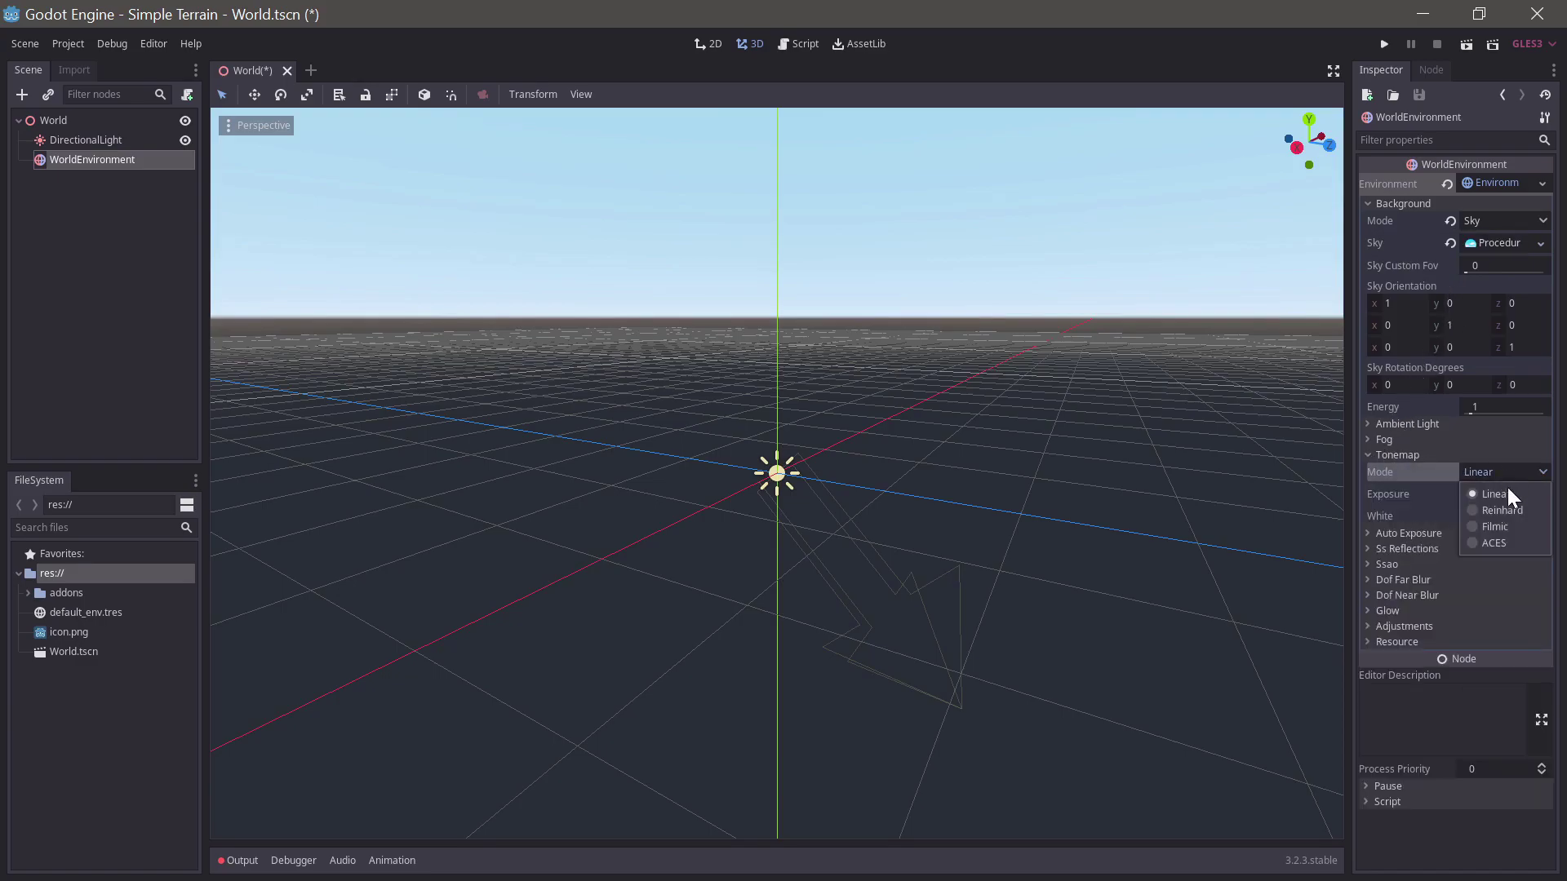
left_click(1493, 543)
middle_click_drag(1131, 512, 1012, 493)
middle_click_drag(448, 290, 610, 427)
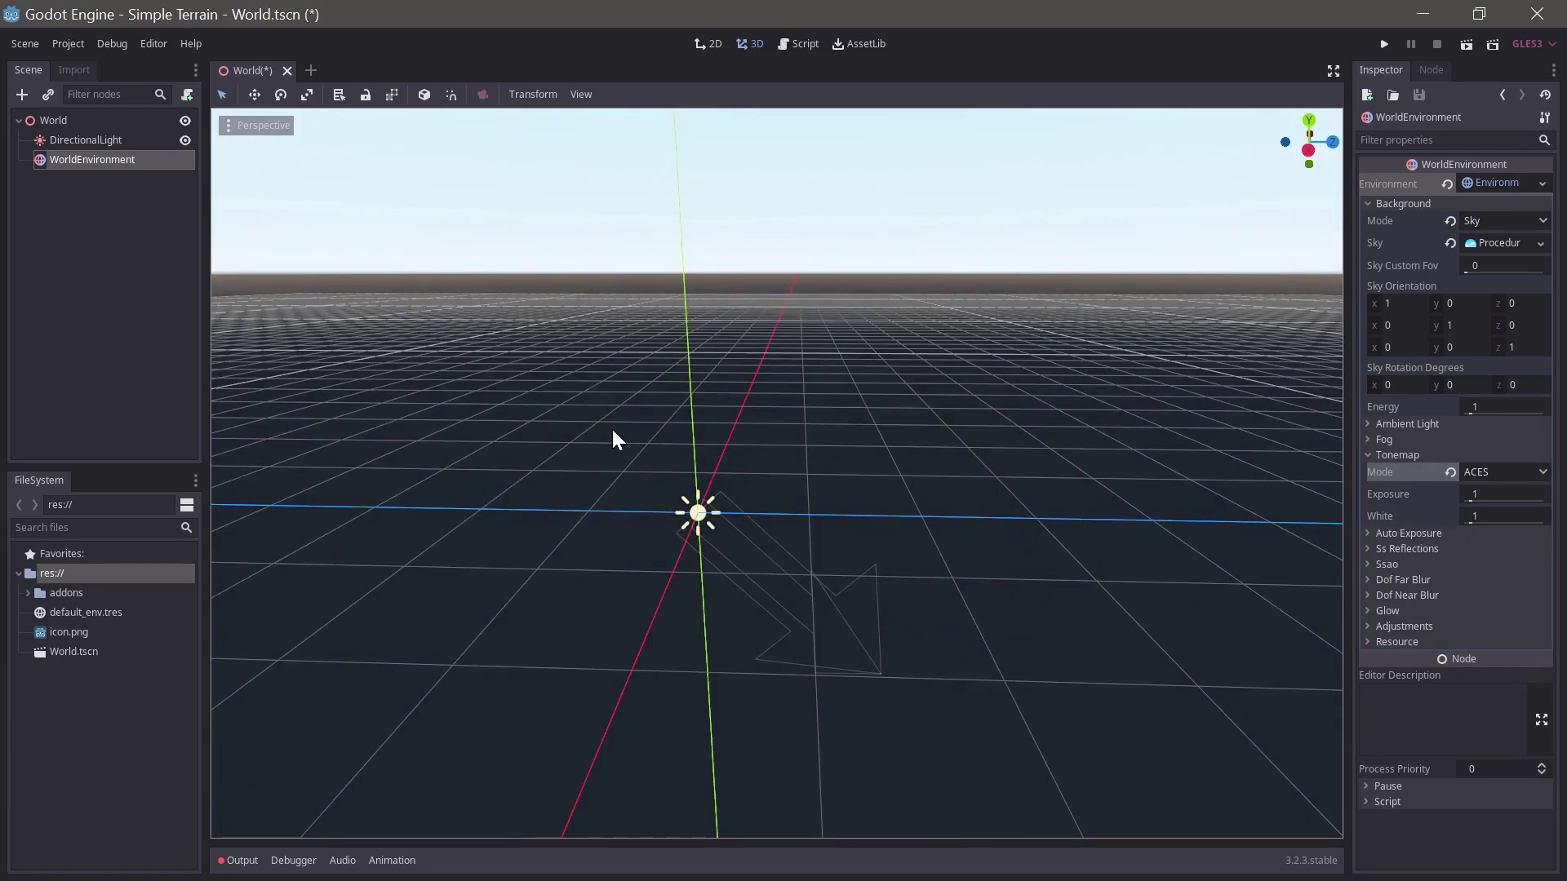
Step: Add an HTerrain node under the World root
left_click(55, 120)
left_click(22, 94)
type("terrain")
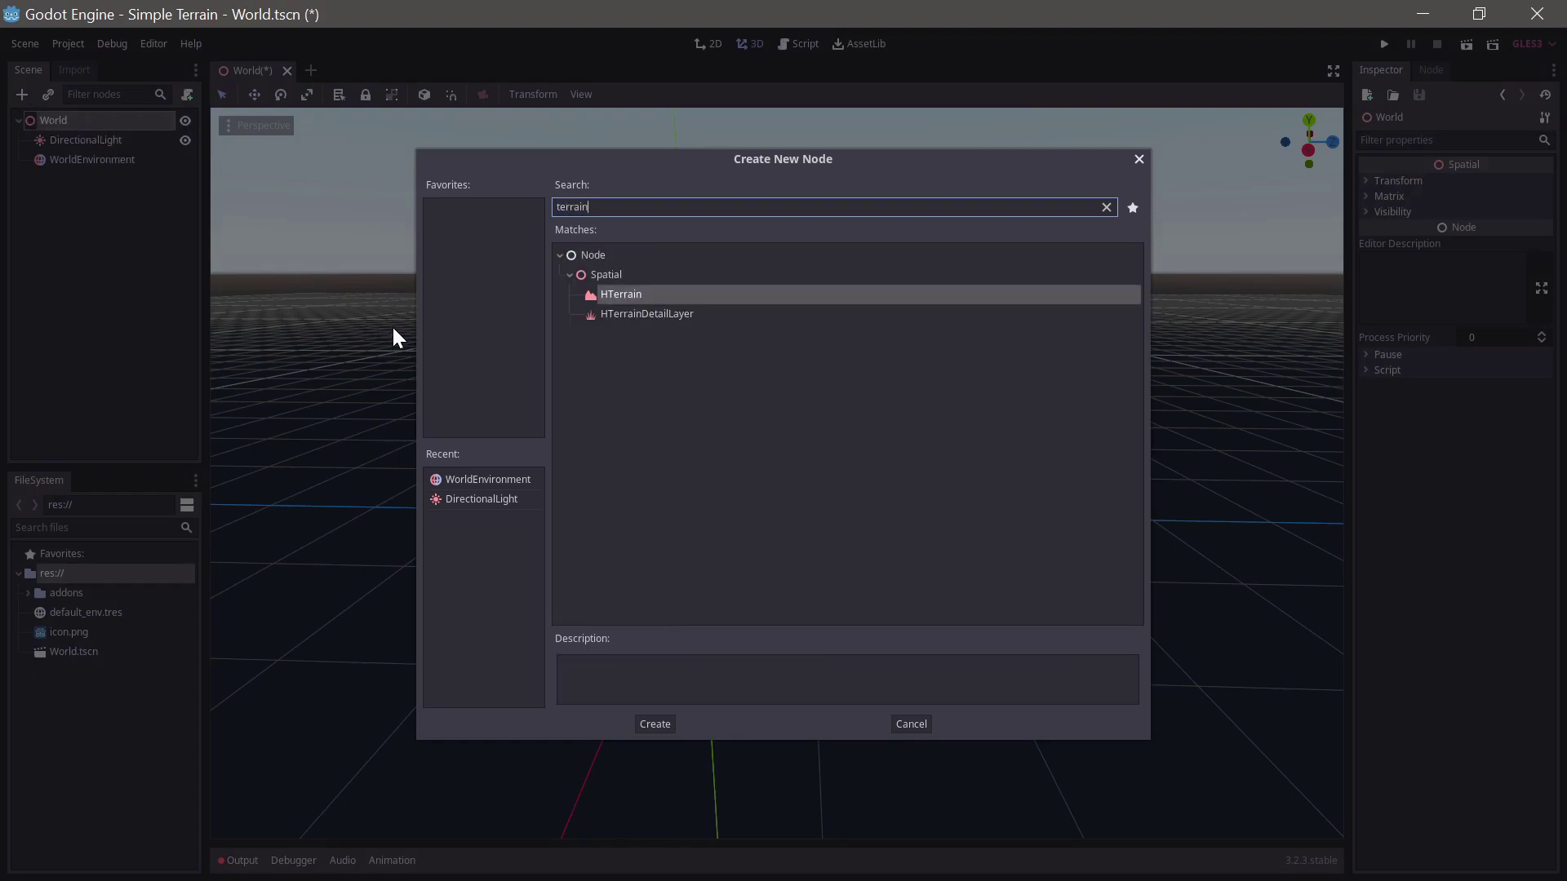
key("Return")
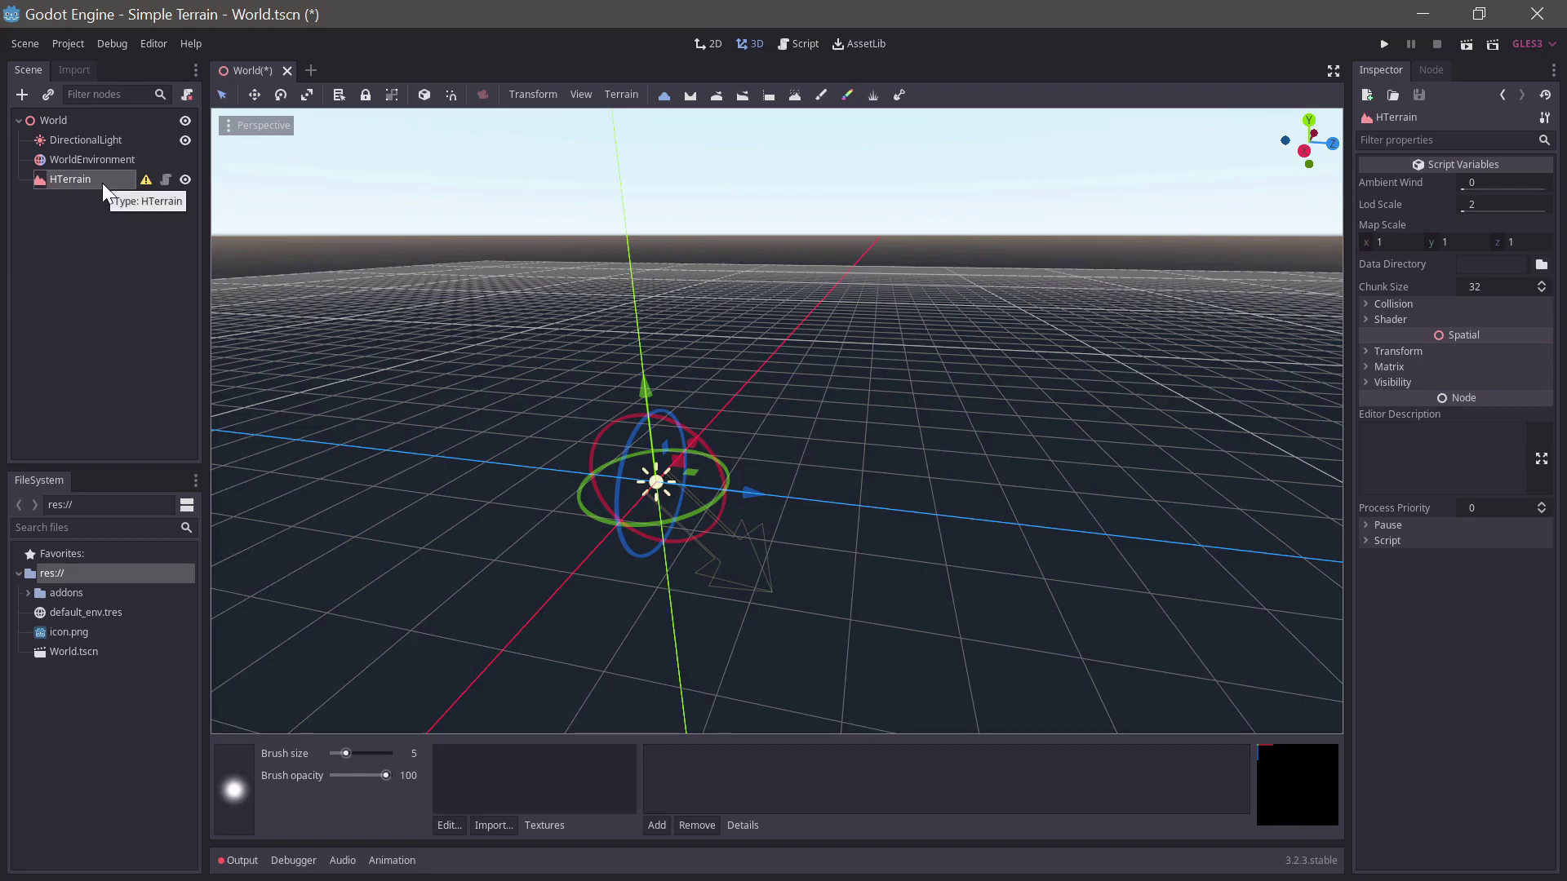
Step: Read the HTerrain node's configuration warning and assign a newly created t_data folder as its data directory
left_click(145, 180)
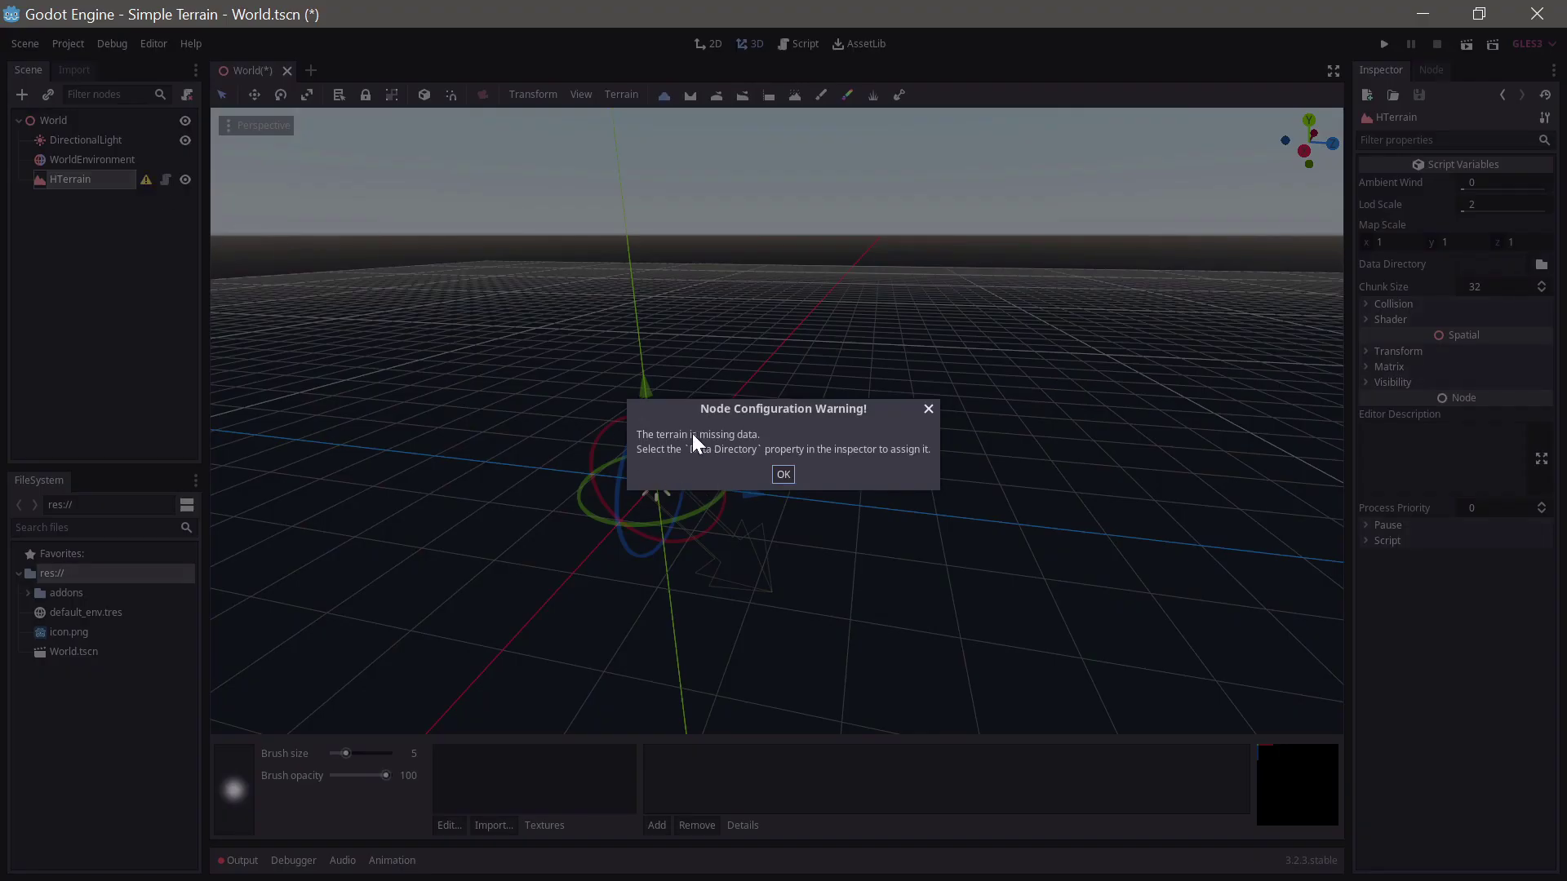
left_click(780, 474)
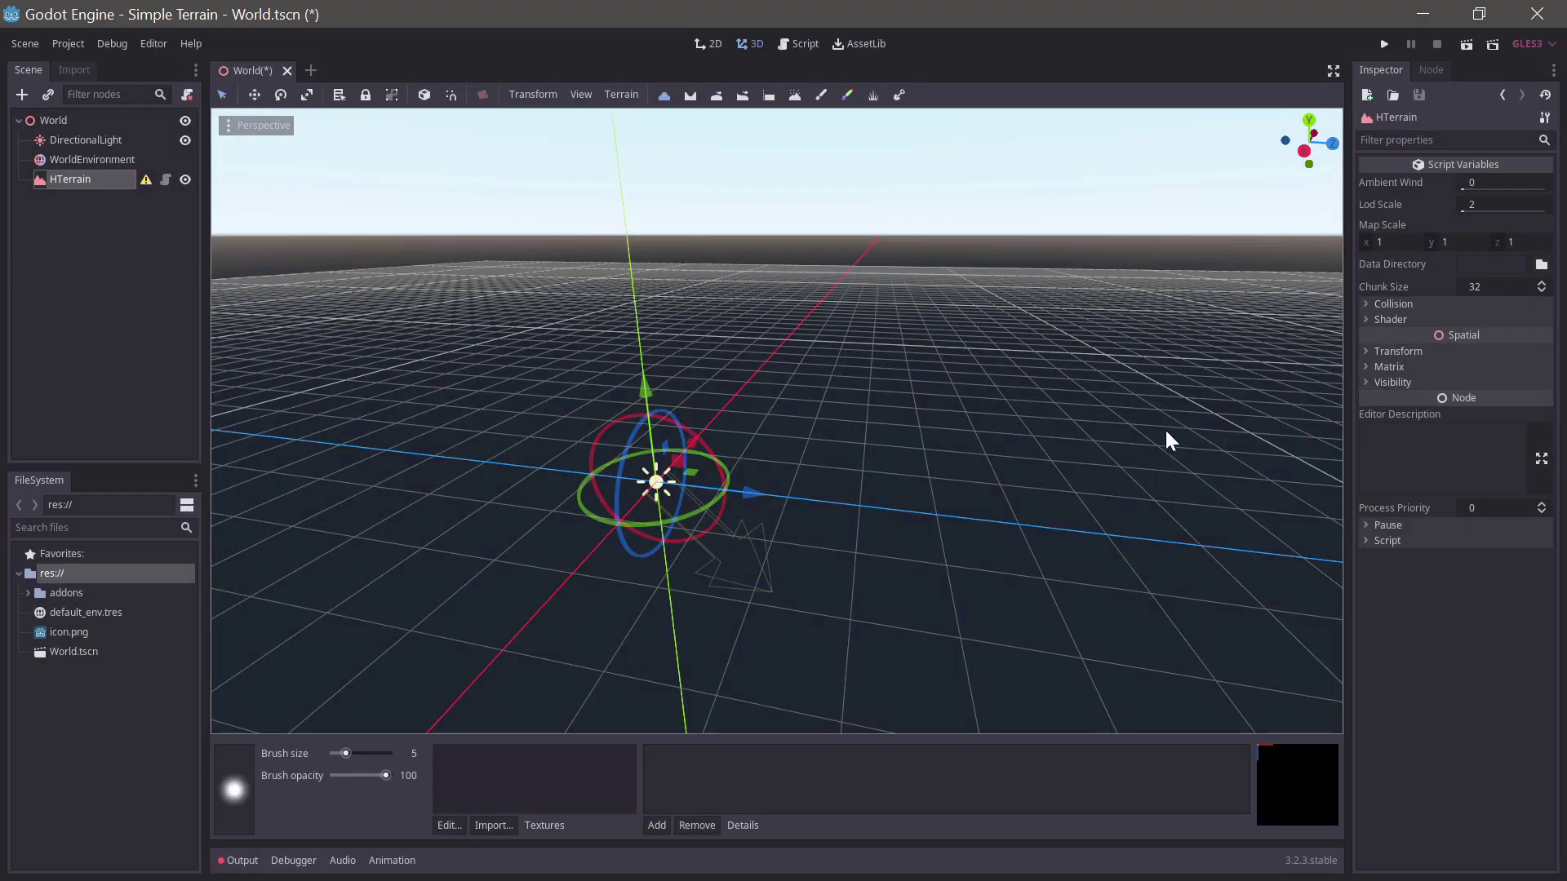
left_click(1545, 267)
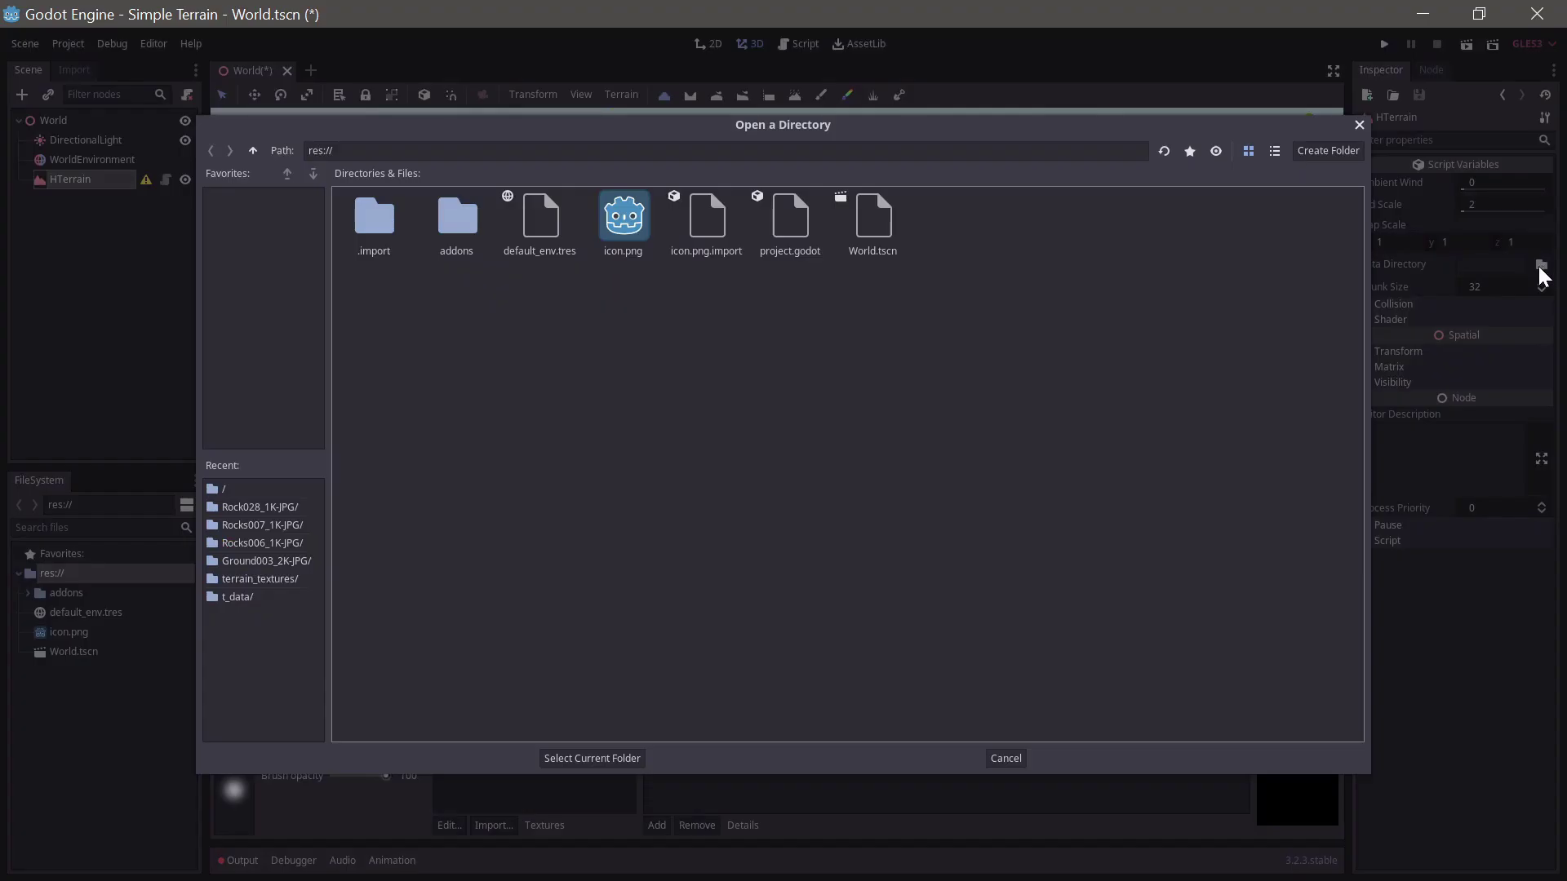
left_click(1329, 153)
type("t")
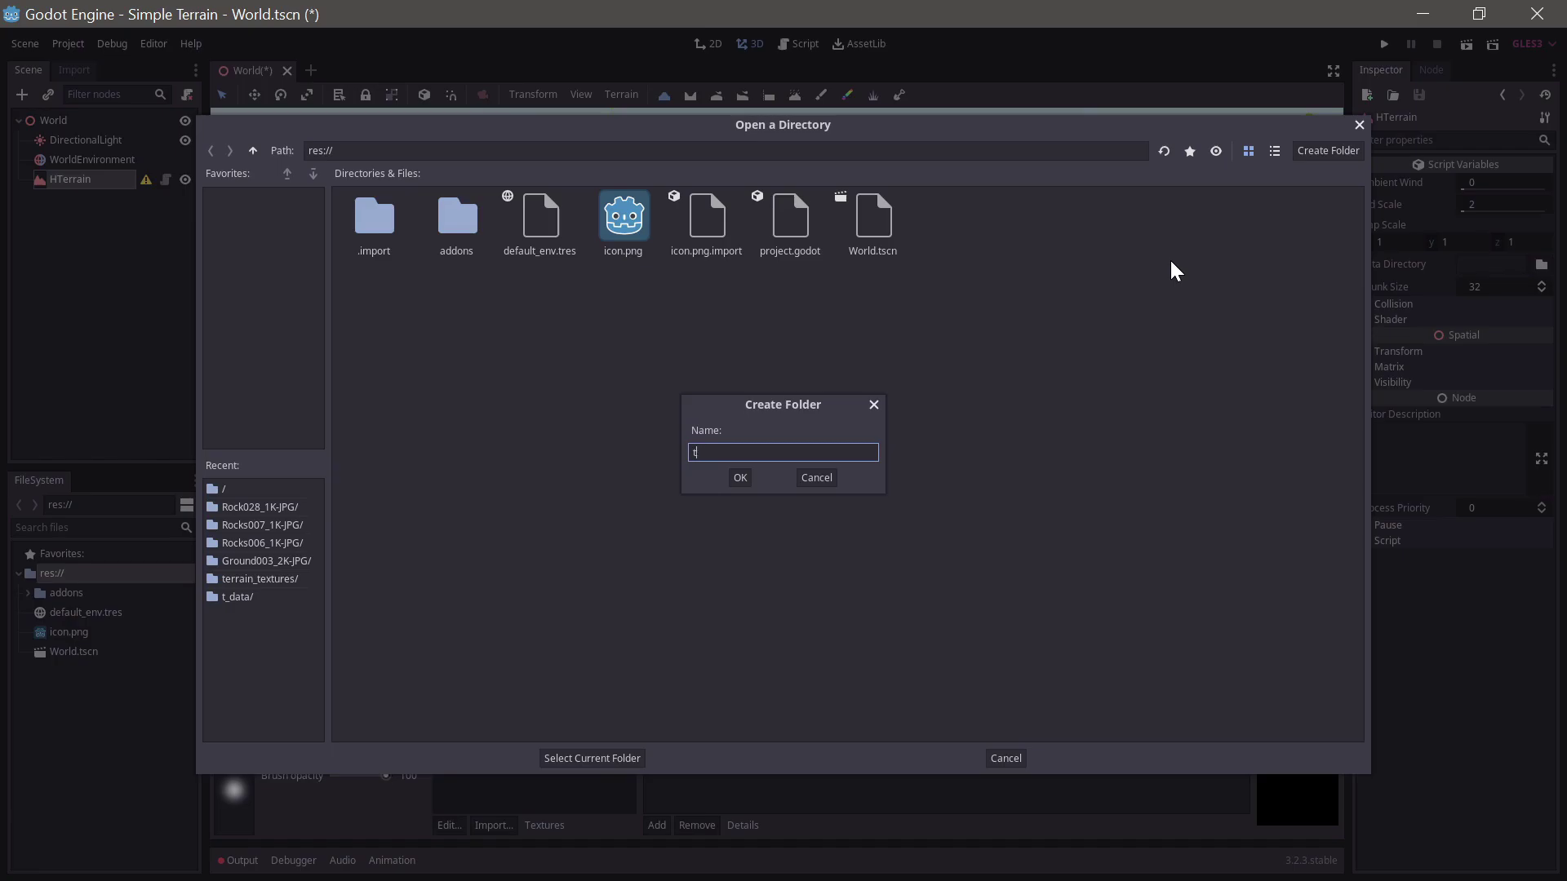
type("s_data")
key("Return")
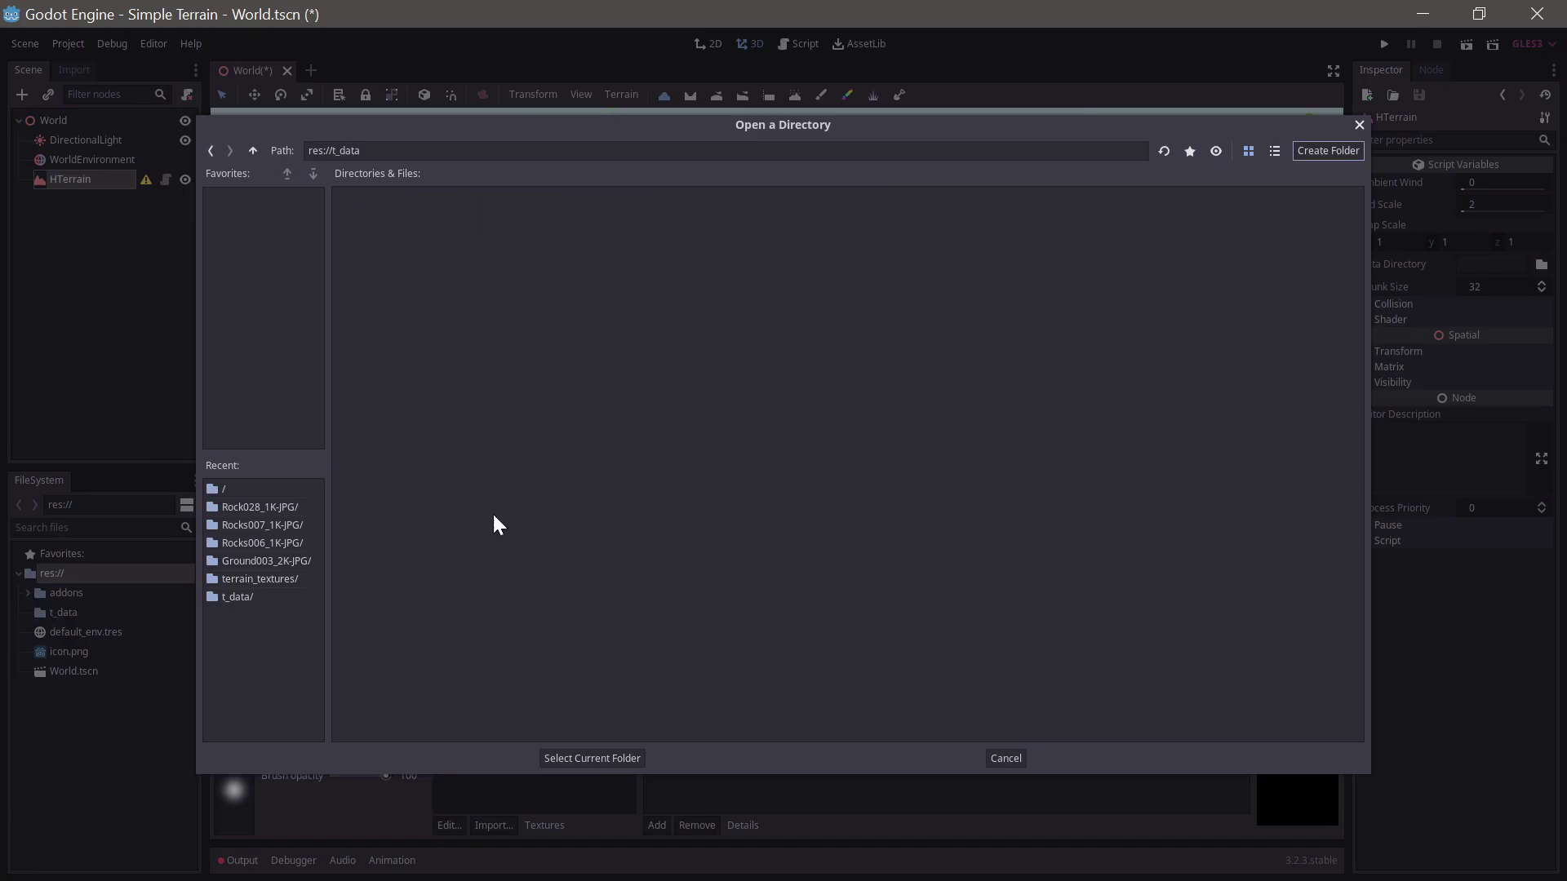
left_click(598, 757)
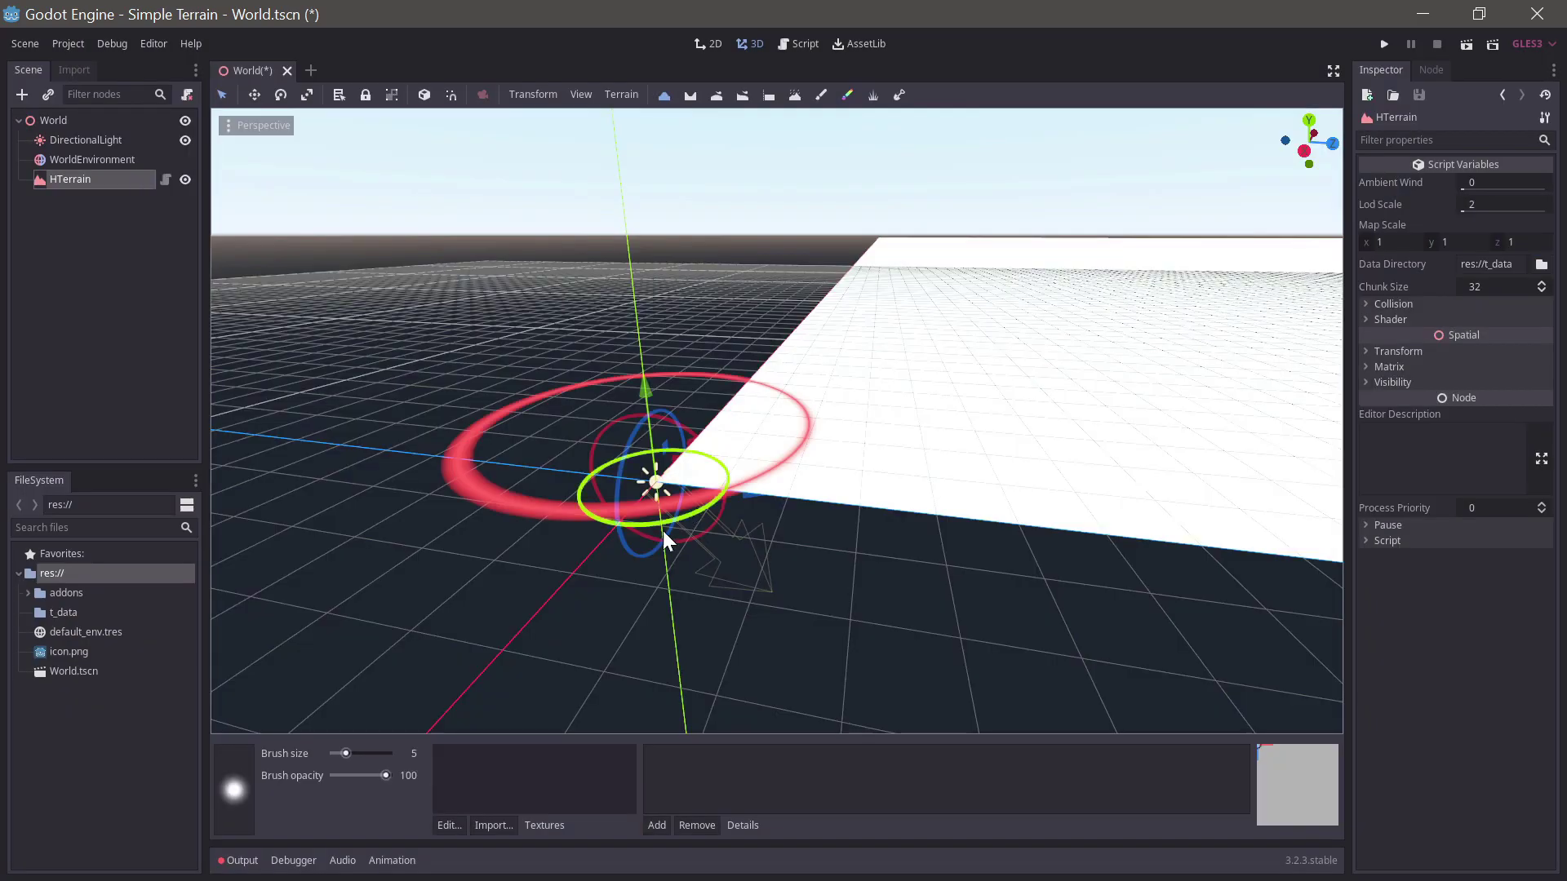
Step: Set the 3D viewport's View Z-Far distance to 1000 so the whole terrain can be displayed
middle_click_drag(663, 531, 772, 542)
scroll(898, 415, "down", 10)
middle_click_drag(898, 415, 914, 526, "shift")
scroll(884, 511, "down", 8)
scroll(840, 490, "down", 12)
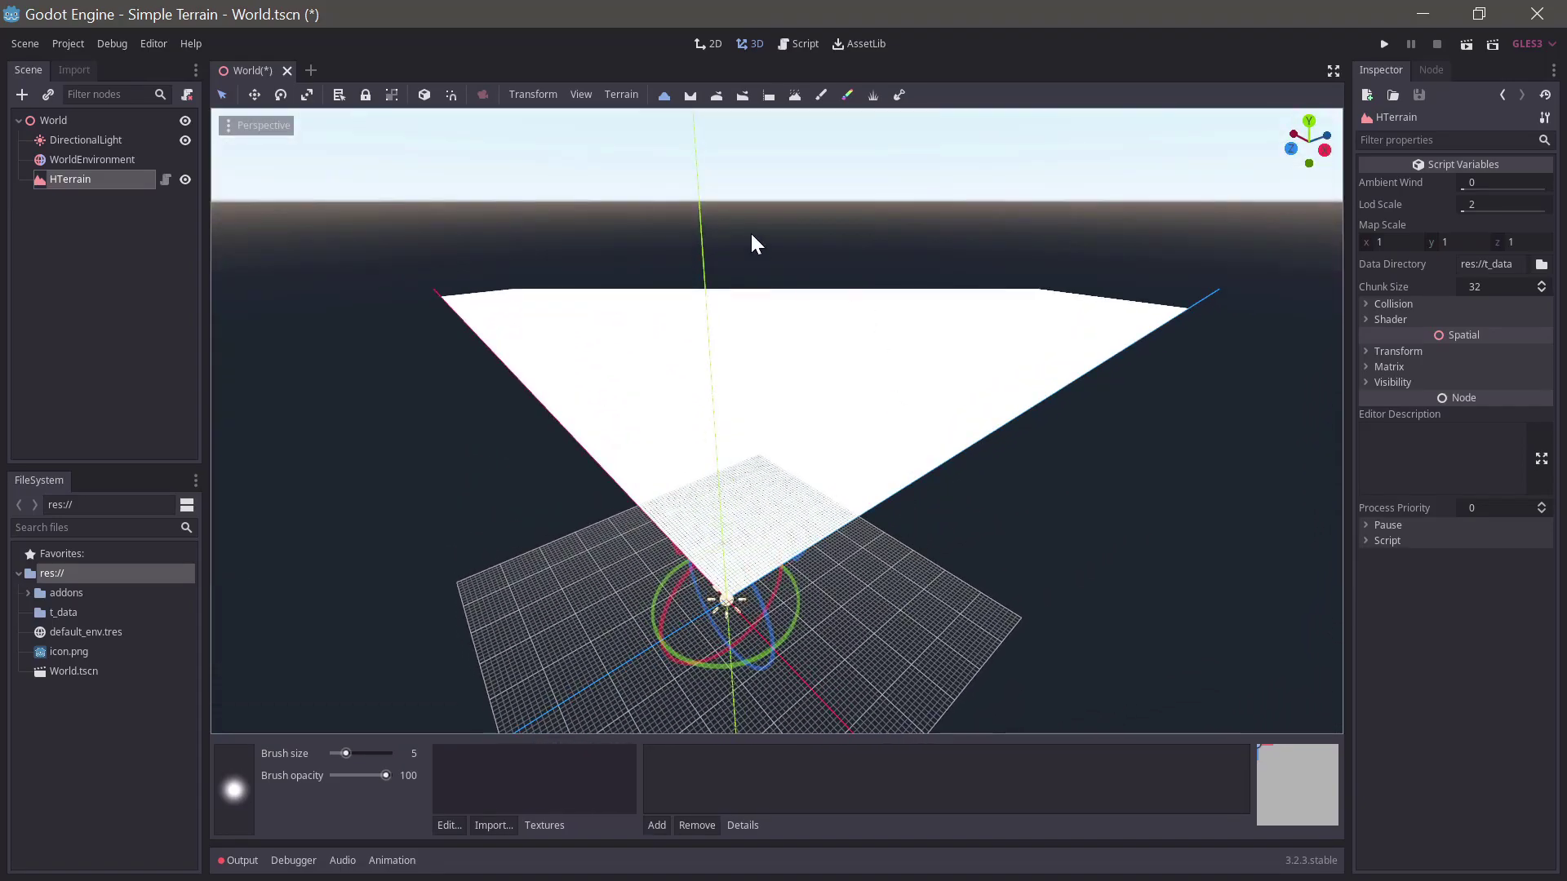
left_click(580, 93)
left_click(610, 319)
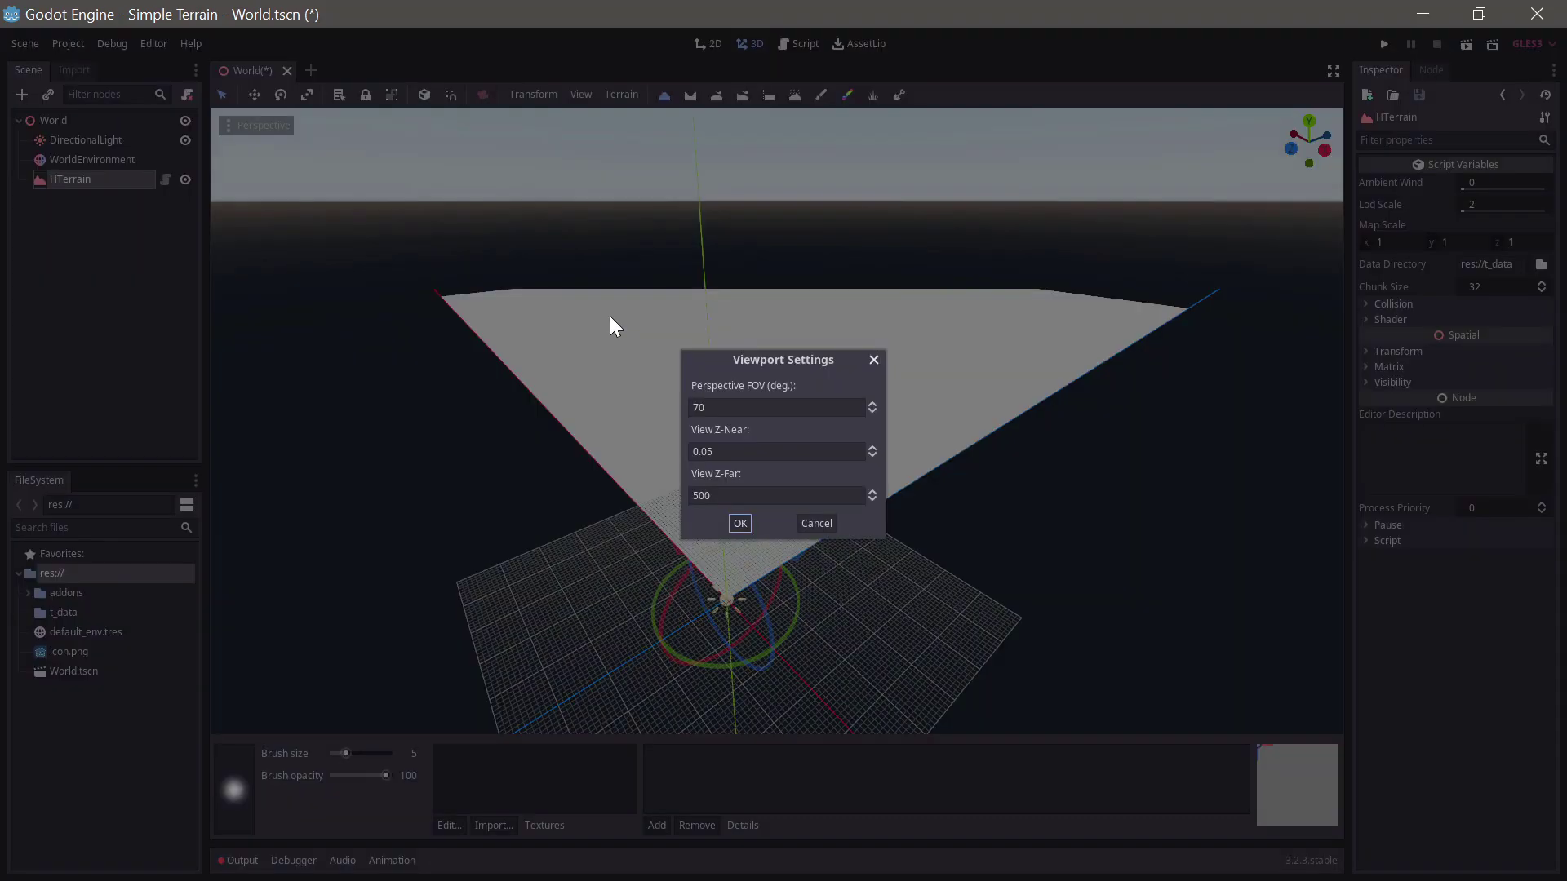
left_click_drag(715, 496, 691, 495)
type("1000")
left_click(744, 524)
middle_click_drag(745, 531, 552, 129)
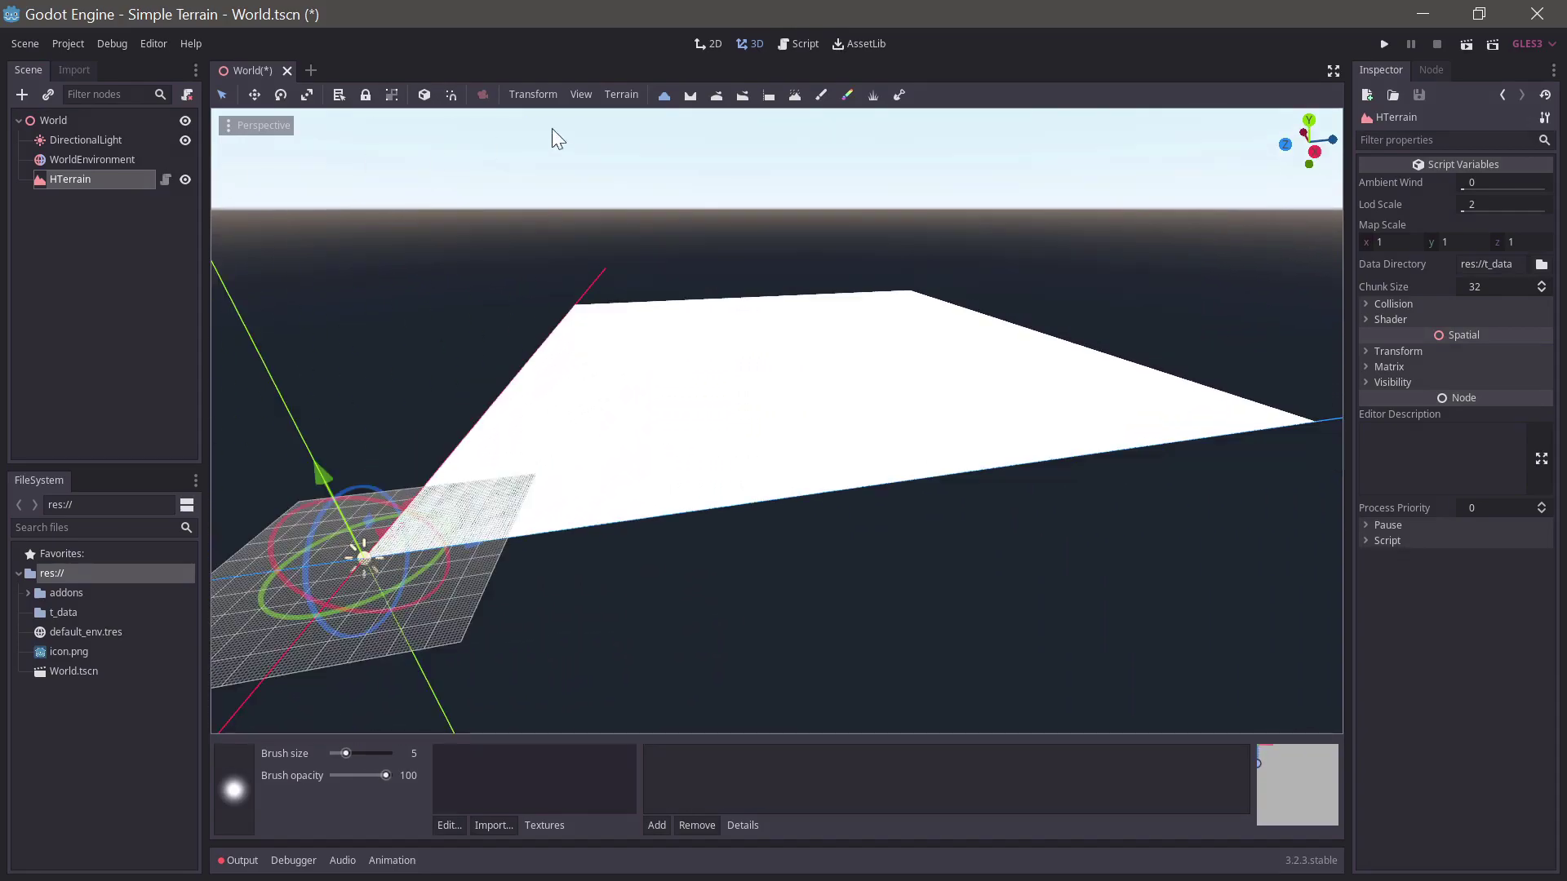
left_click(616, 95)
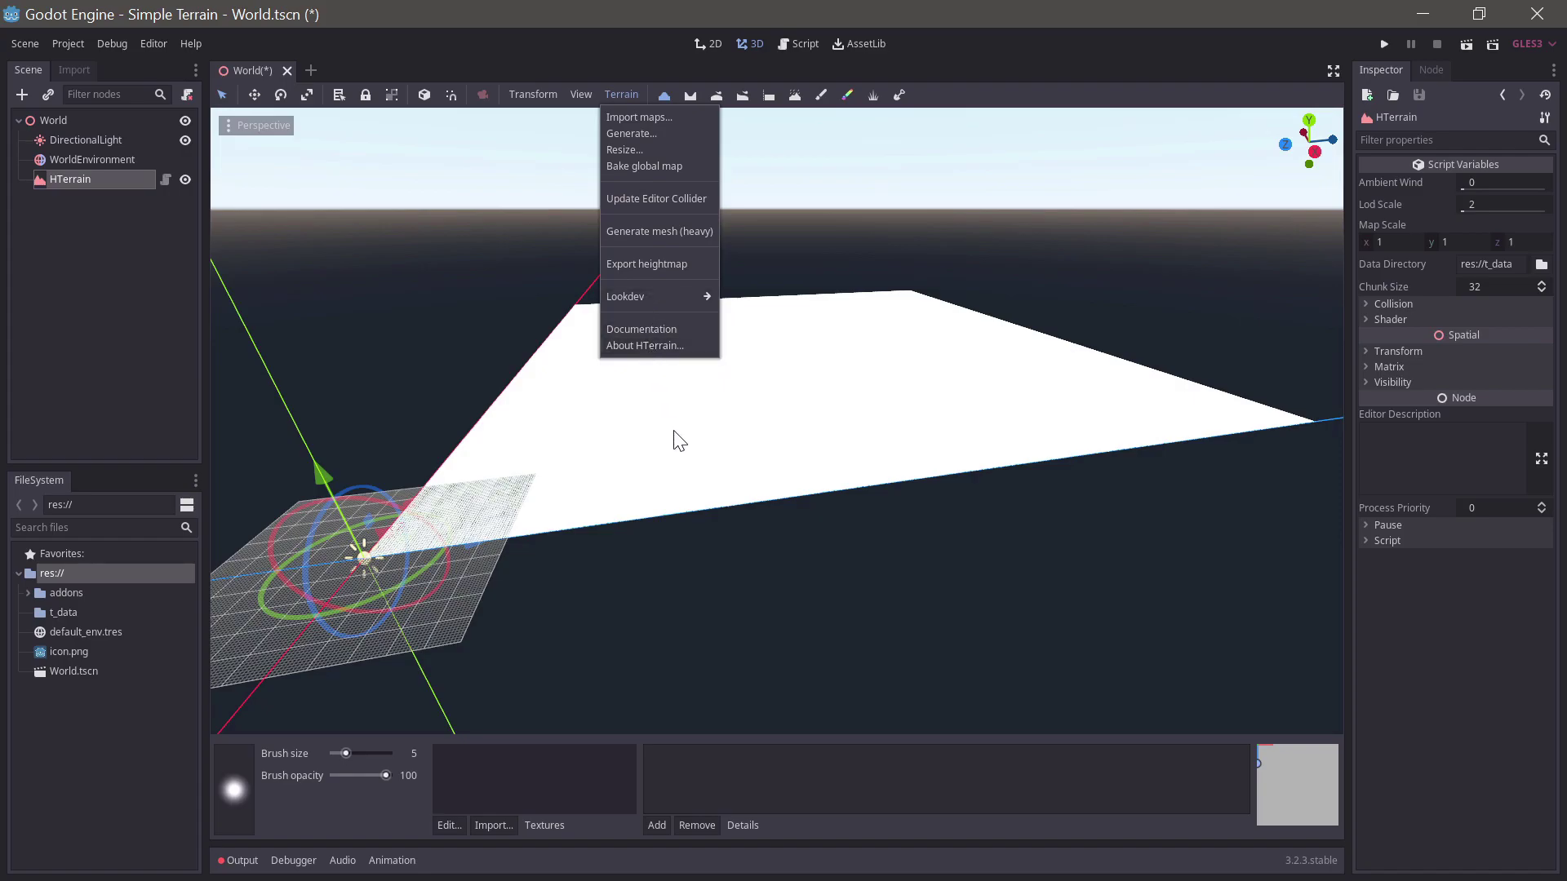
left_click(782, 207)
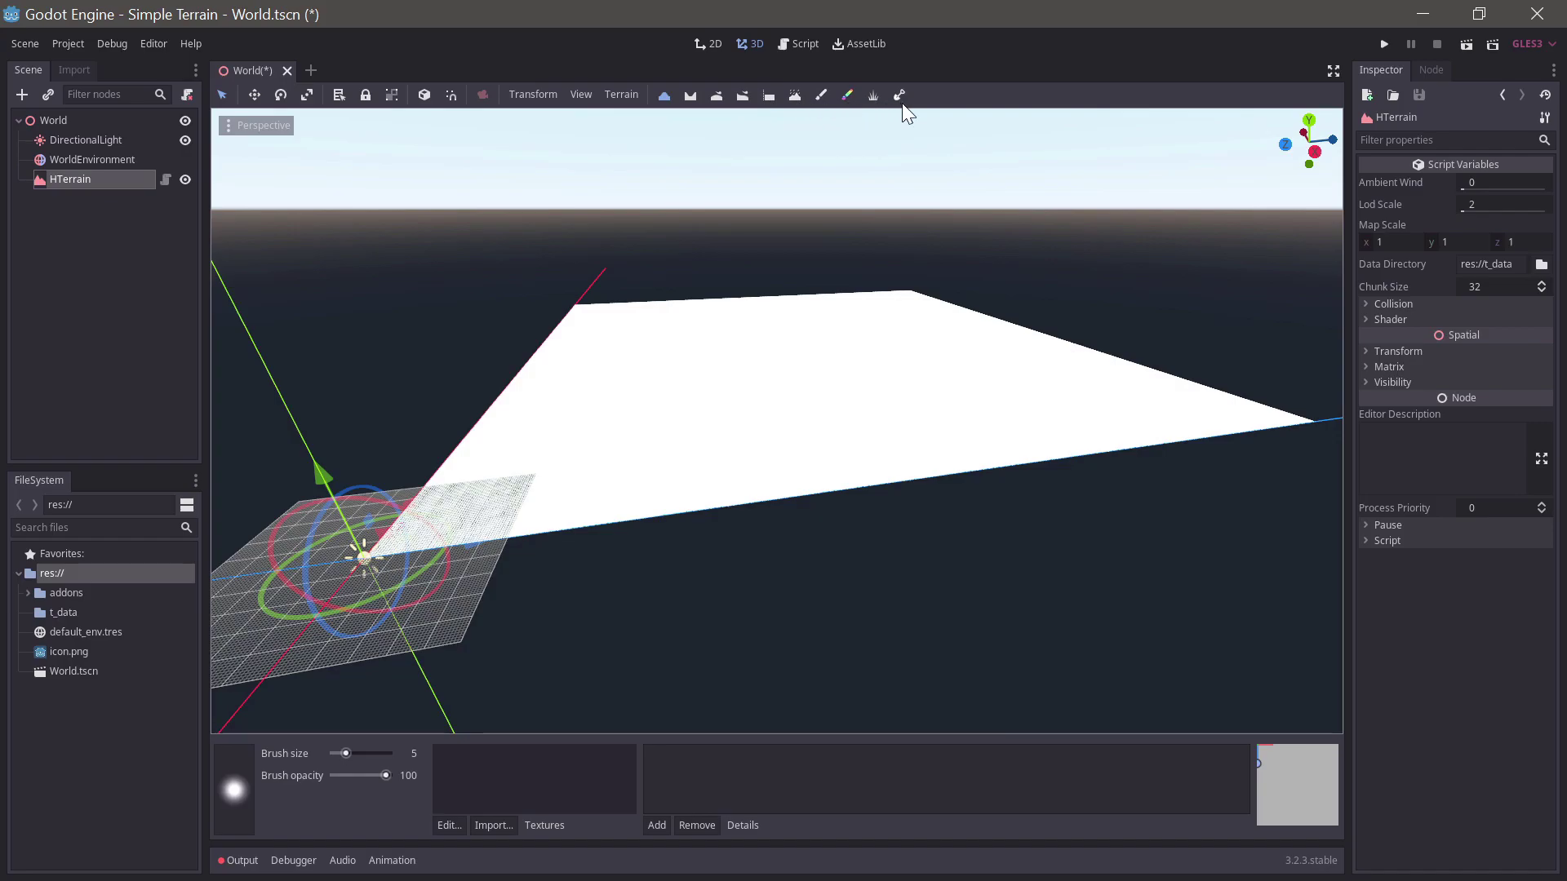
left_click(238, 787)
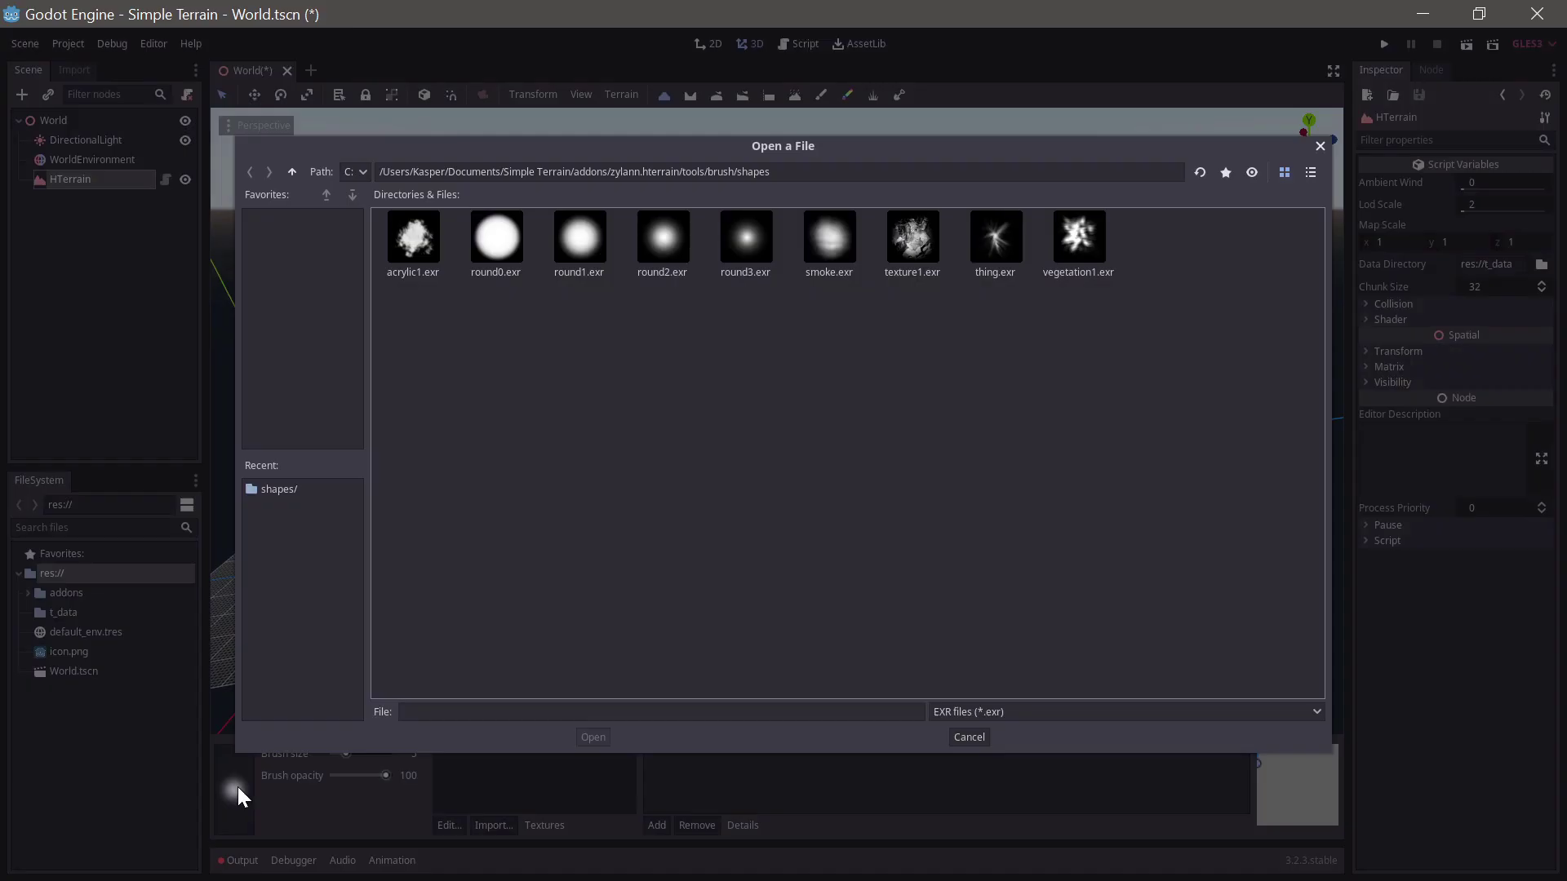
left_click(971, 740)
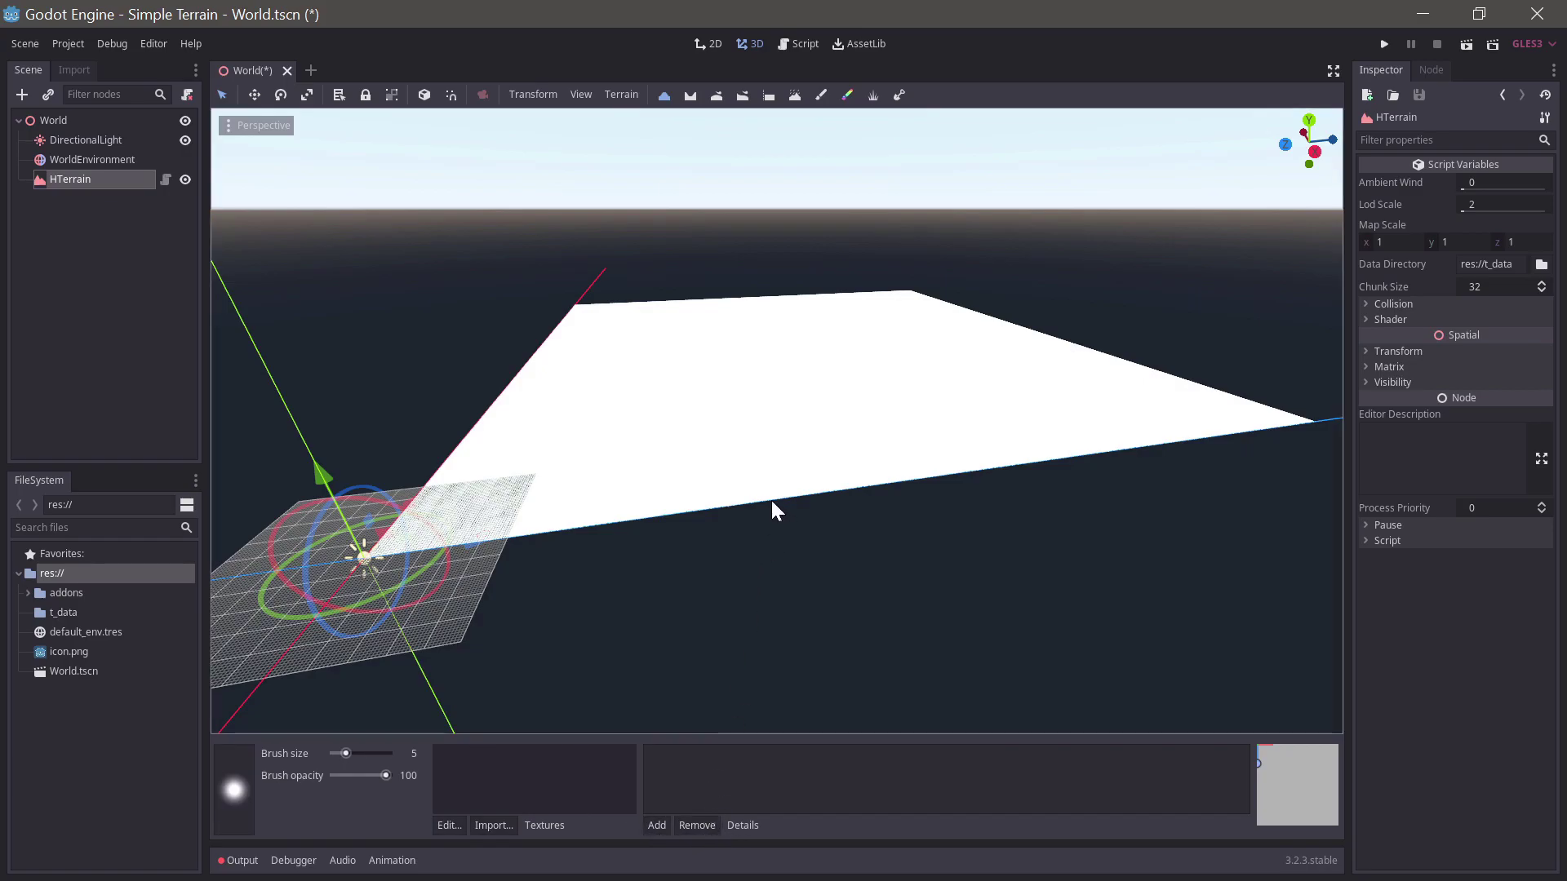
Step: Set the HTerrain node's shader type to Classic4
middle_click_drag(845, 493, 835, 494)
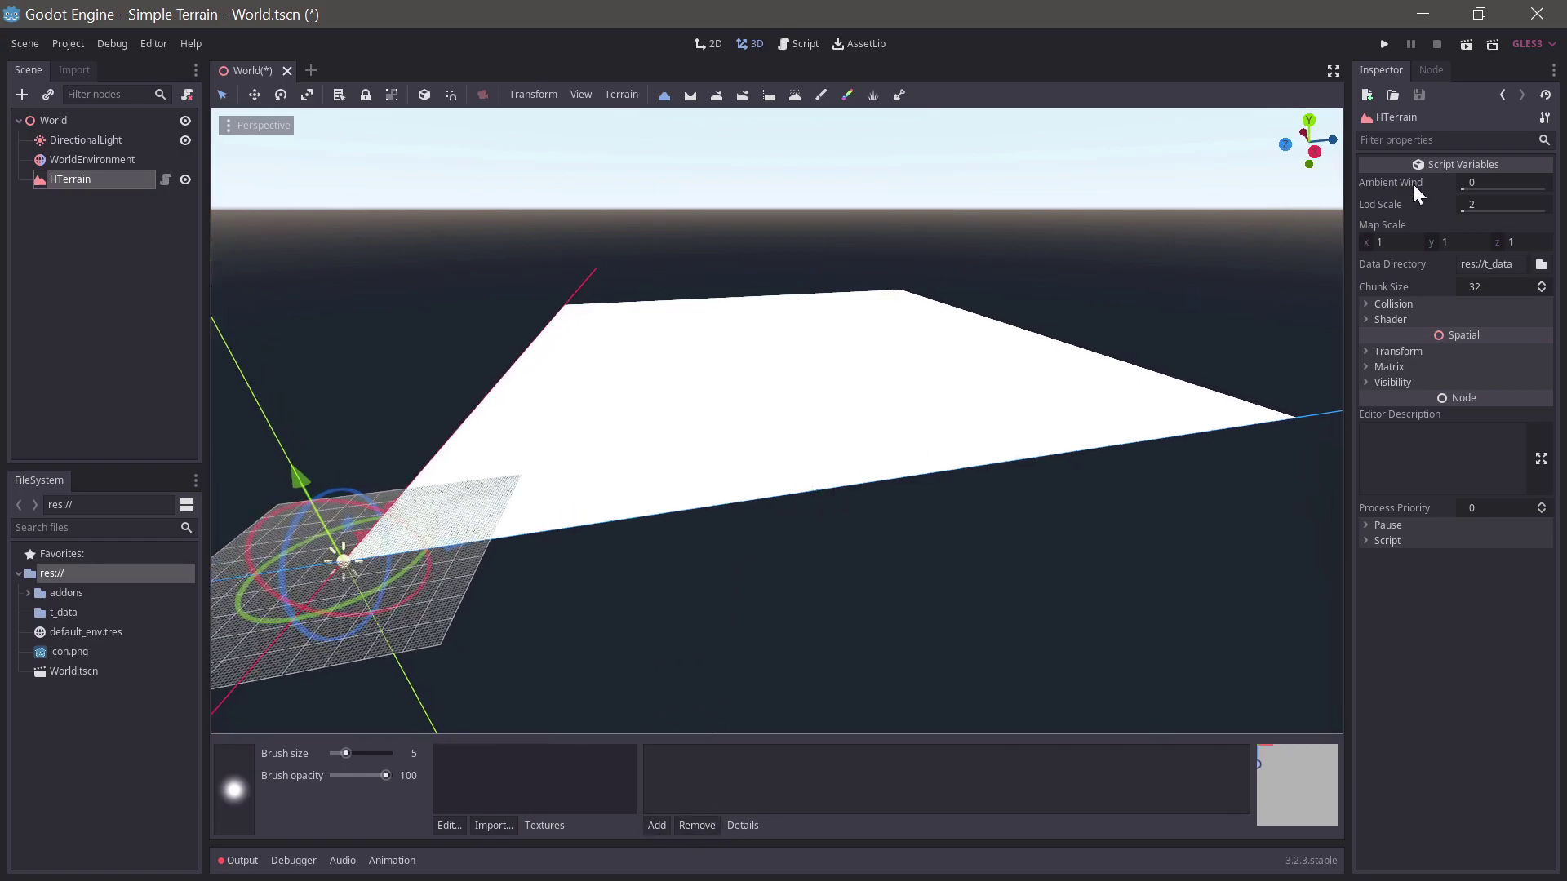
left_click(1367, 304)
left_click(1366, 304)
left_click(1365, 318)
left_click(1507, 336)
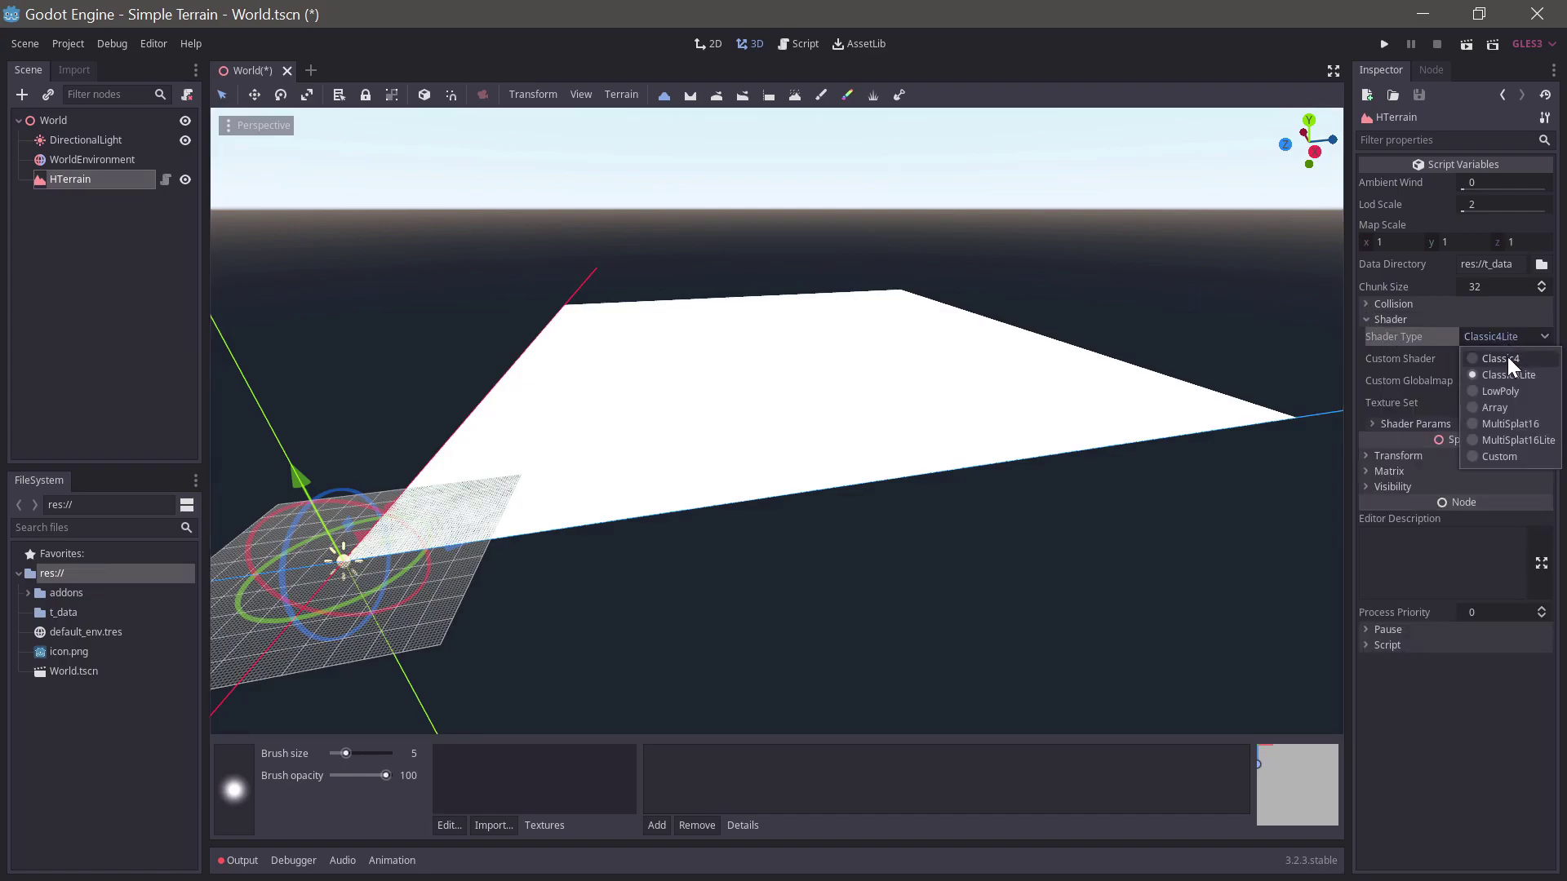
left_click(1507, 359)
middle_click_drag(865, 450, 885, 445)
Step: Switch to File Explorer, copy the textures_raw folder from Downloads into the Godot project's root folder, and return to Godot
key("alt+Tab")
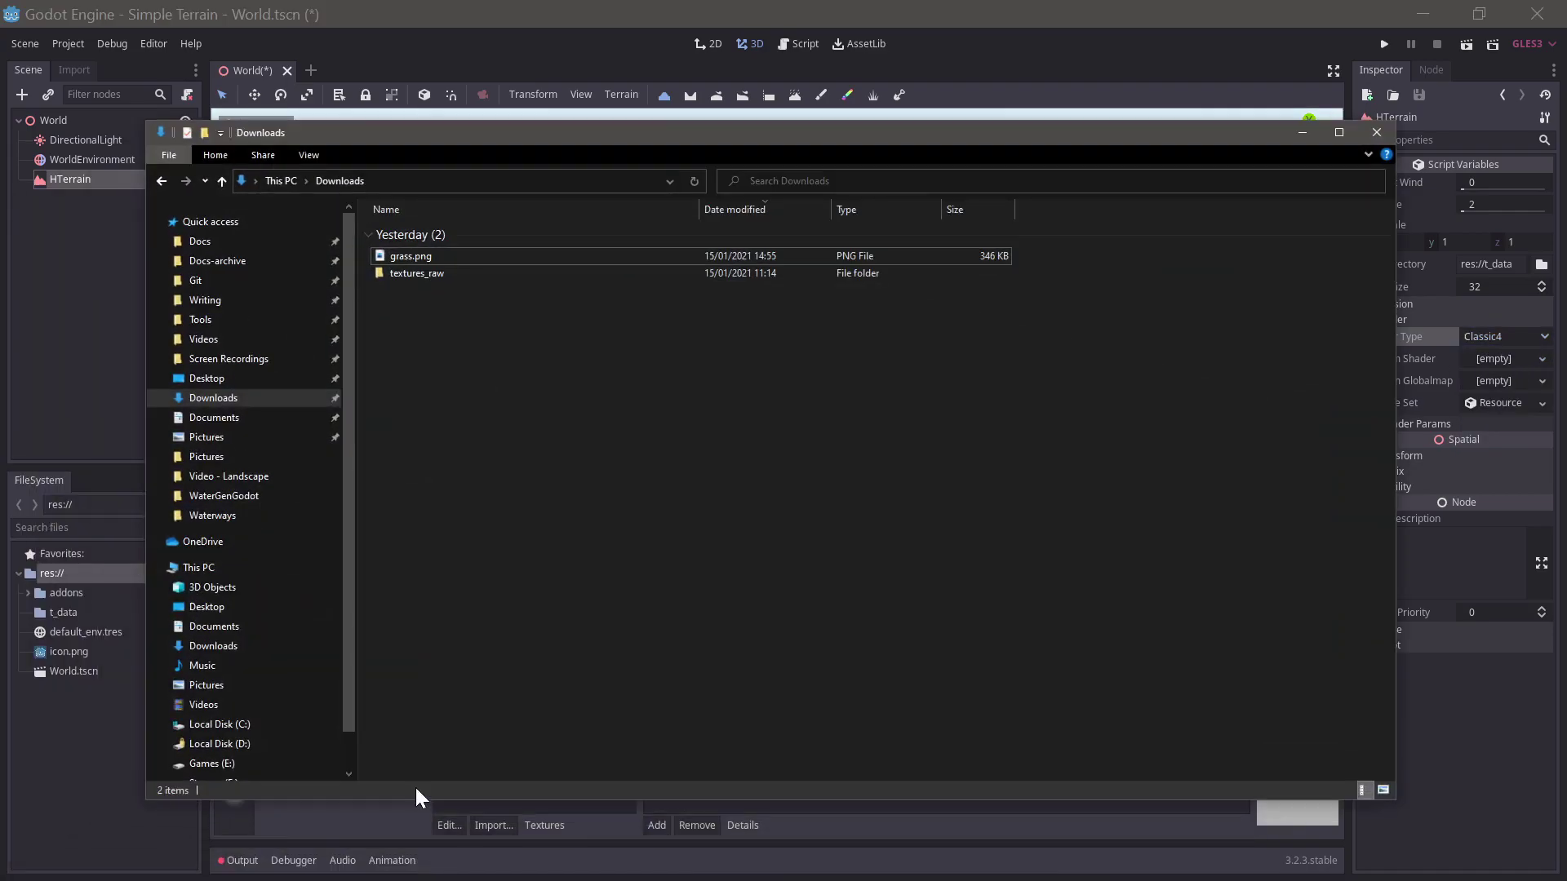
left_click_drag(414, 273, 81, 797)
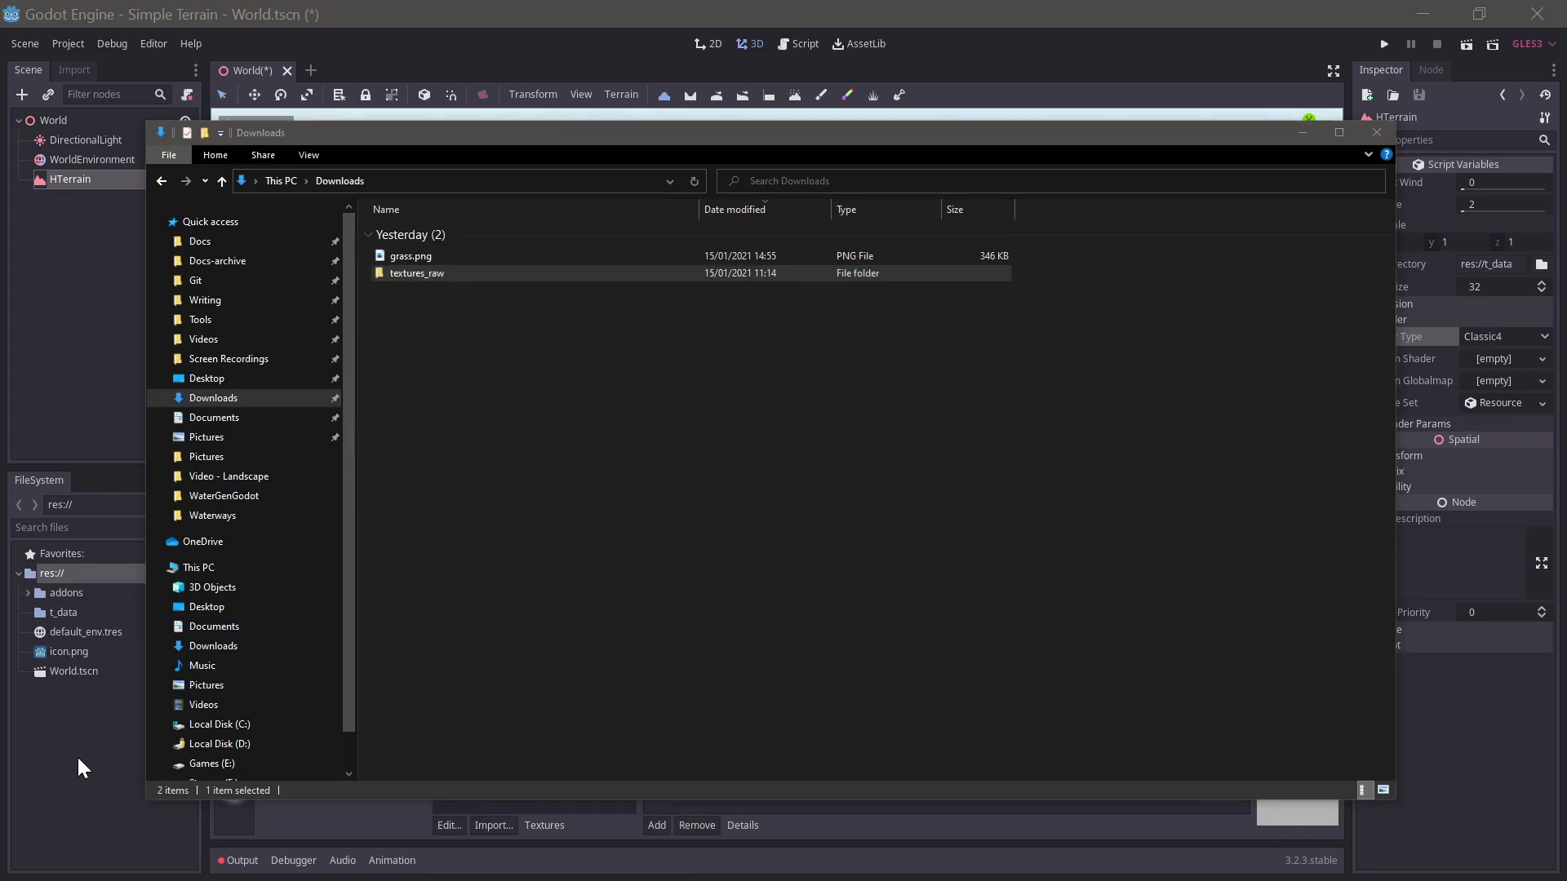
left_click(634, 11)
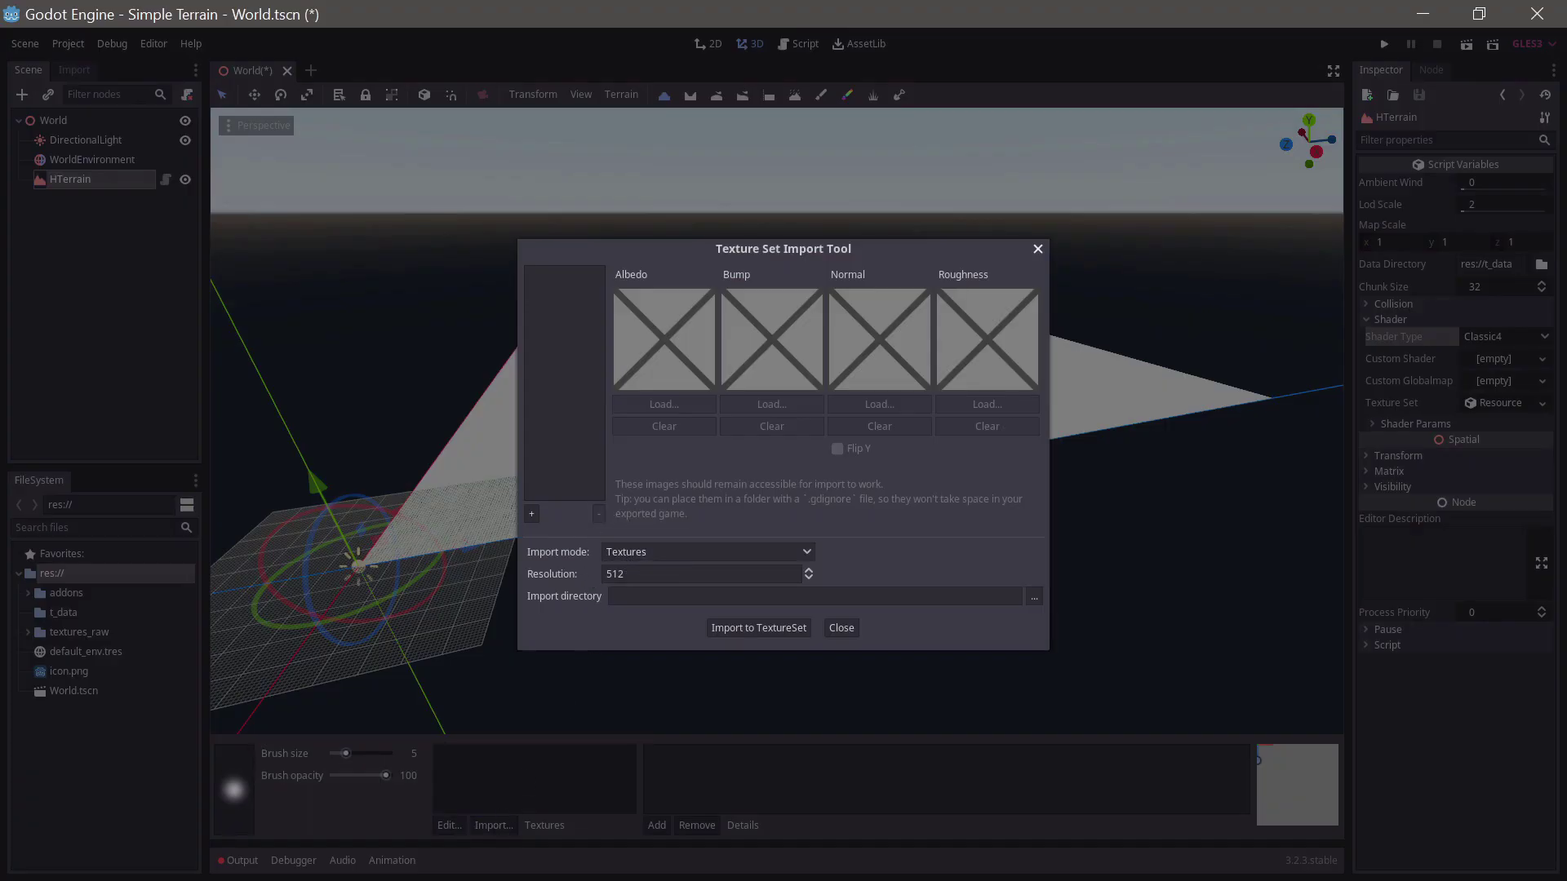
Step: Set the texture set import resolution to 1024 and the import directory to a new terrain_textures folder in the project root
left_click(653, 573)
key("ctrl+a")
left_click(1035, 597)
left_click(1328, 151)
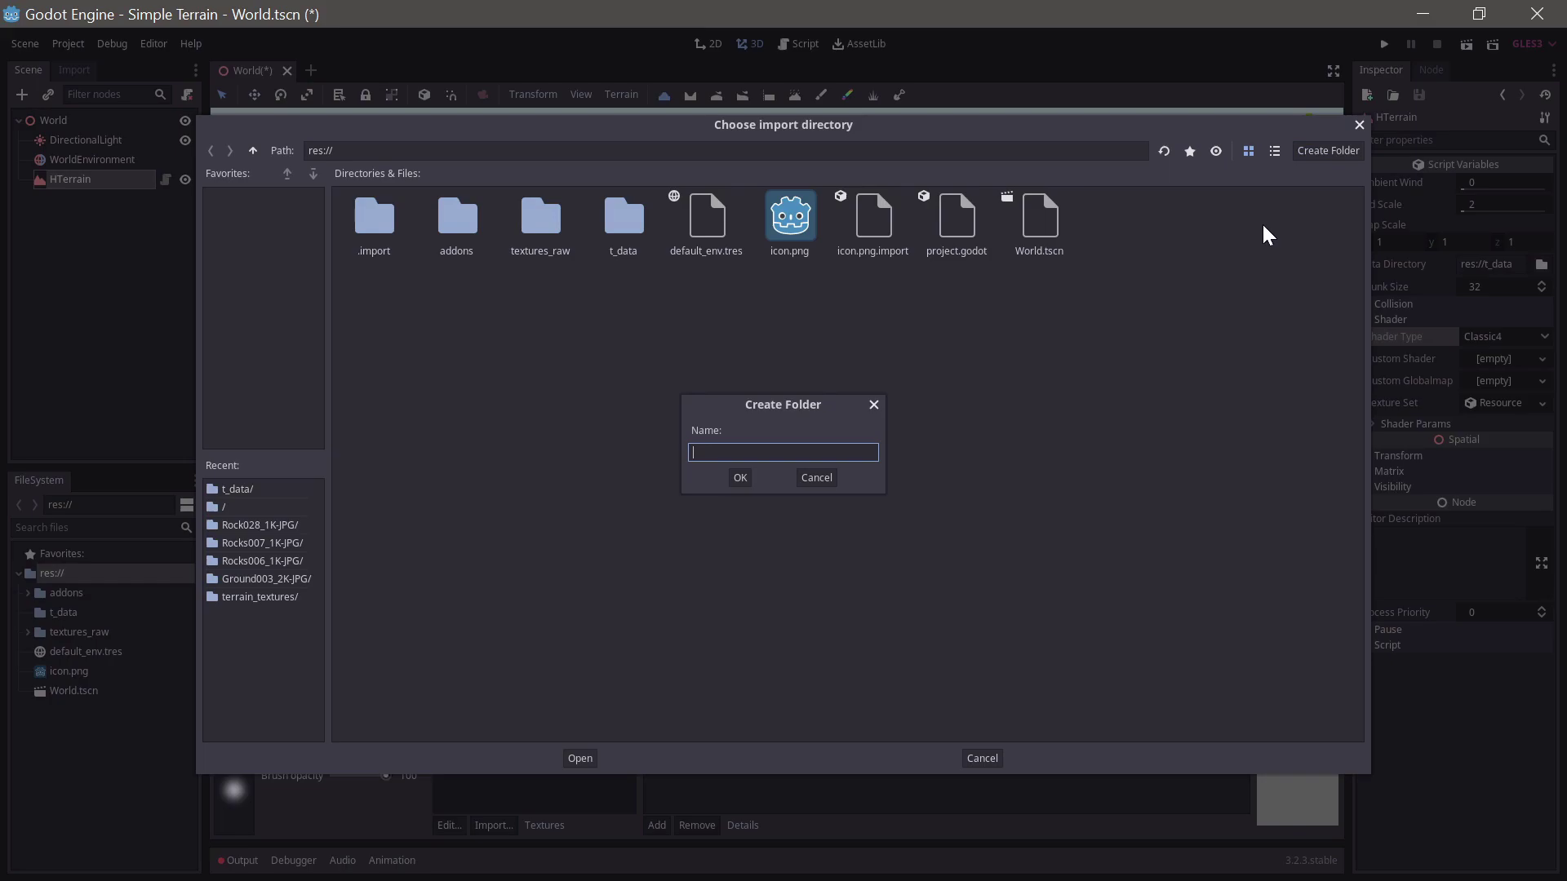
type("terrain_textures")
key("Return")
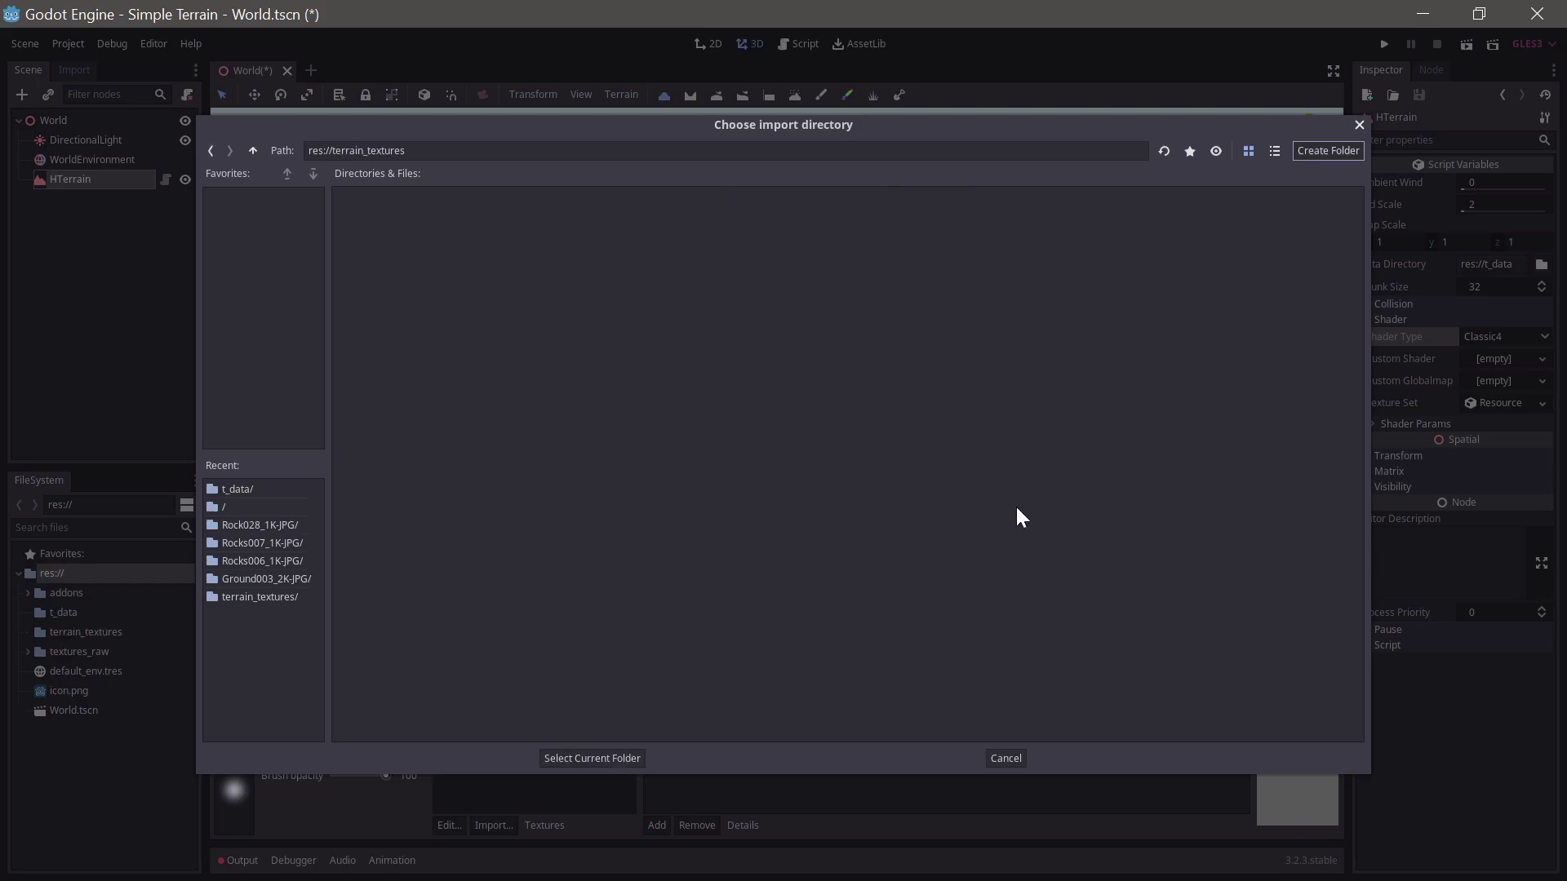
left_click(581, 757)
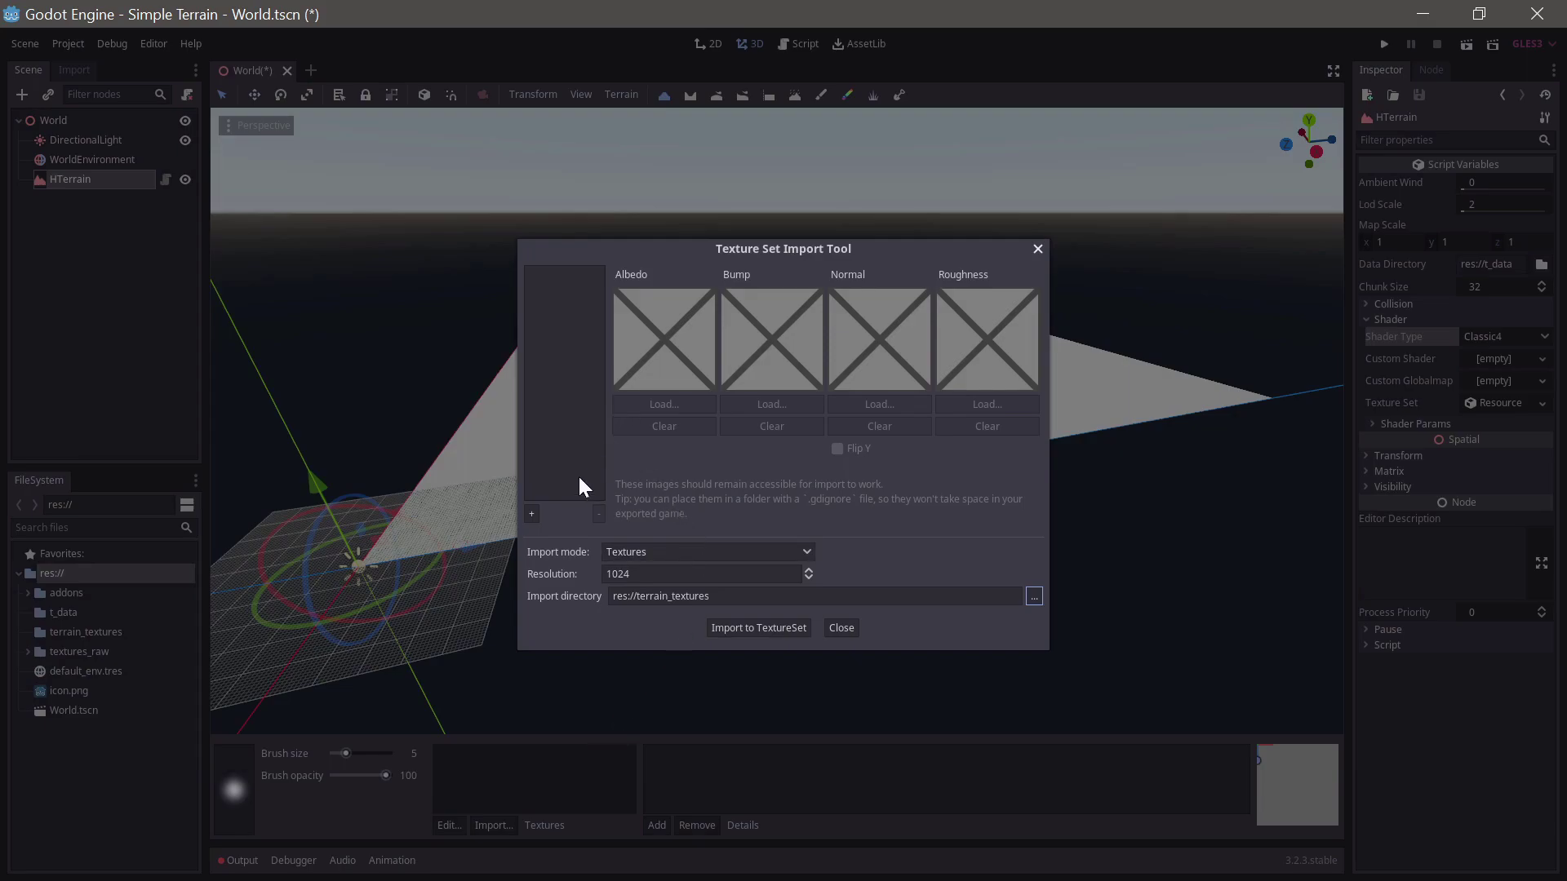
Step: Add a first texture with Ground003_2K_Color.jpg from textures_raw/Ground003_2K-JPG as albedo and enable Flip Y for its normal map
left_click(533, 515)
left_click(644, 406)
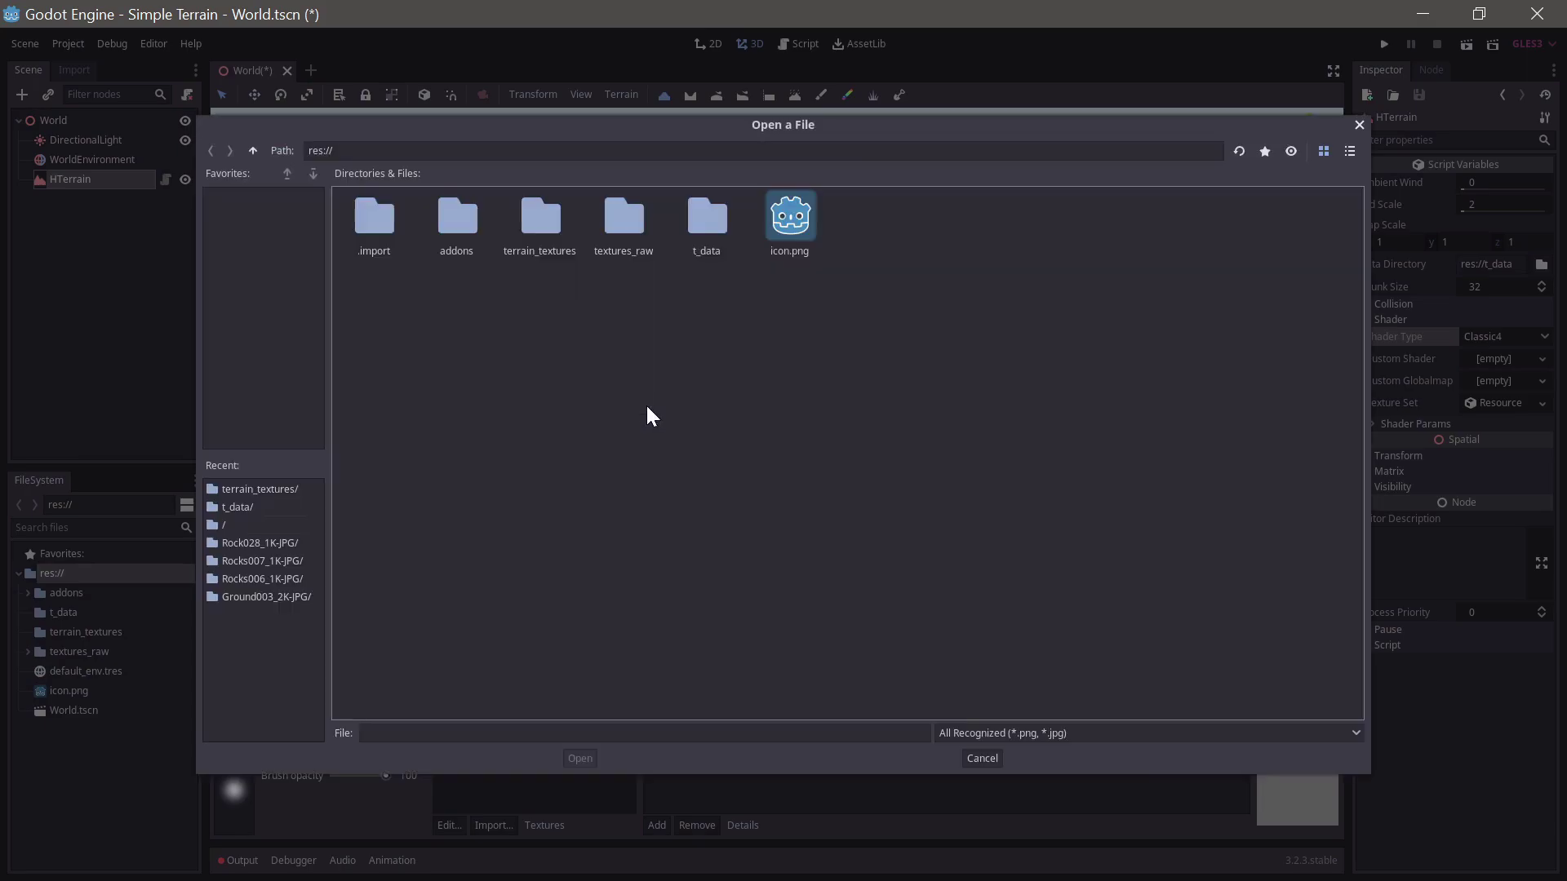
double_click(612, 222)
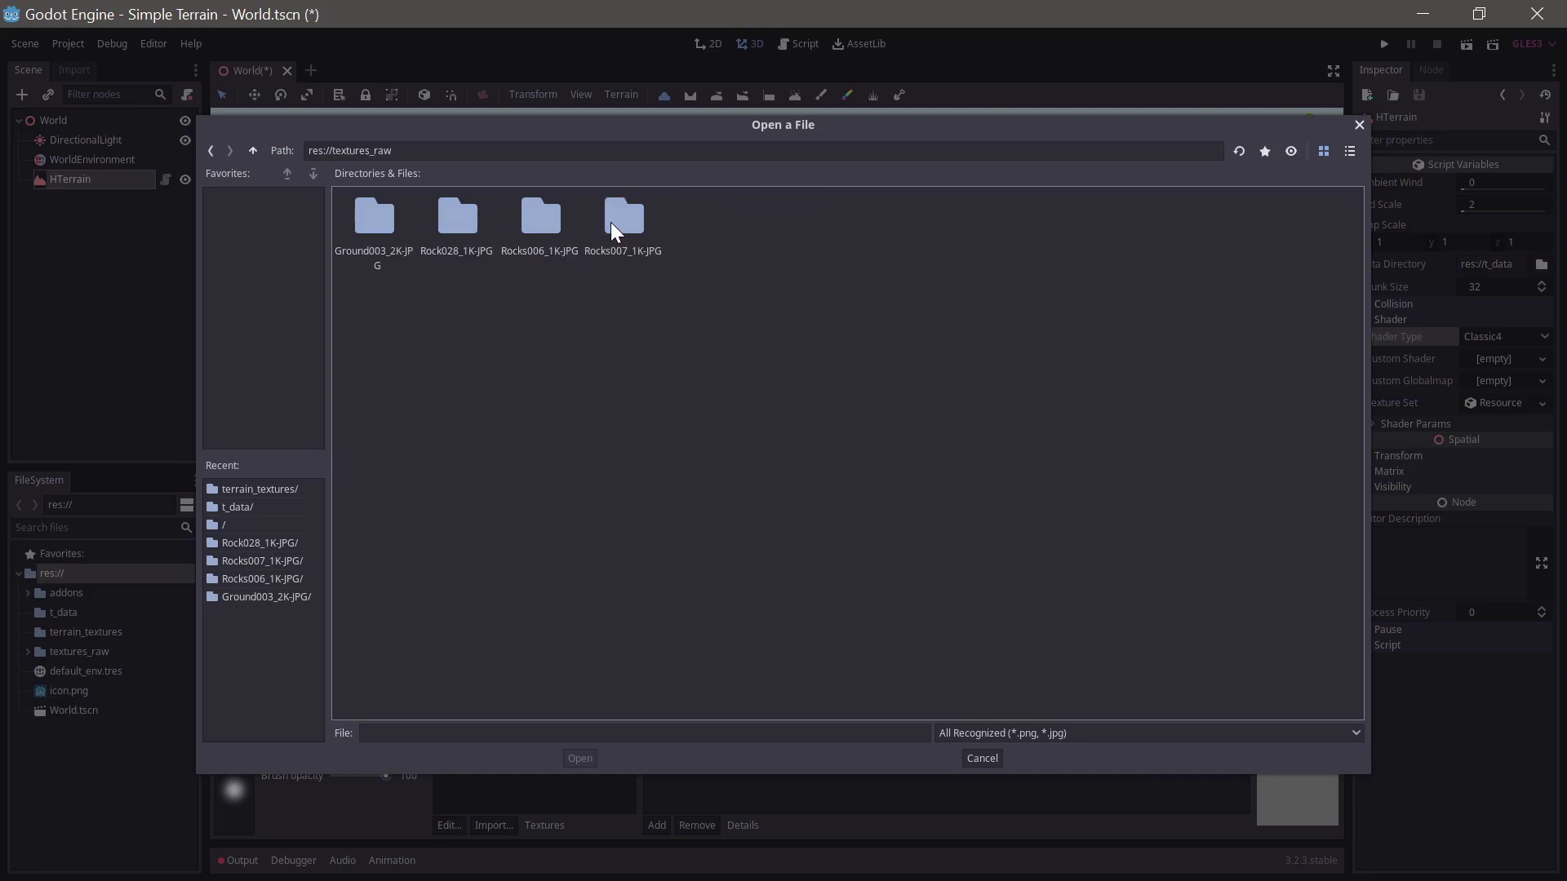
double_click(384, 236)
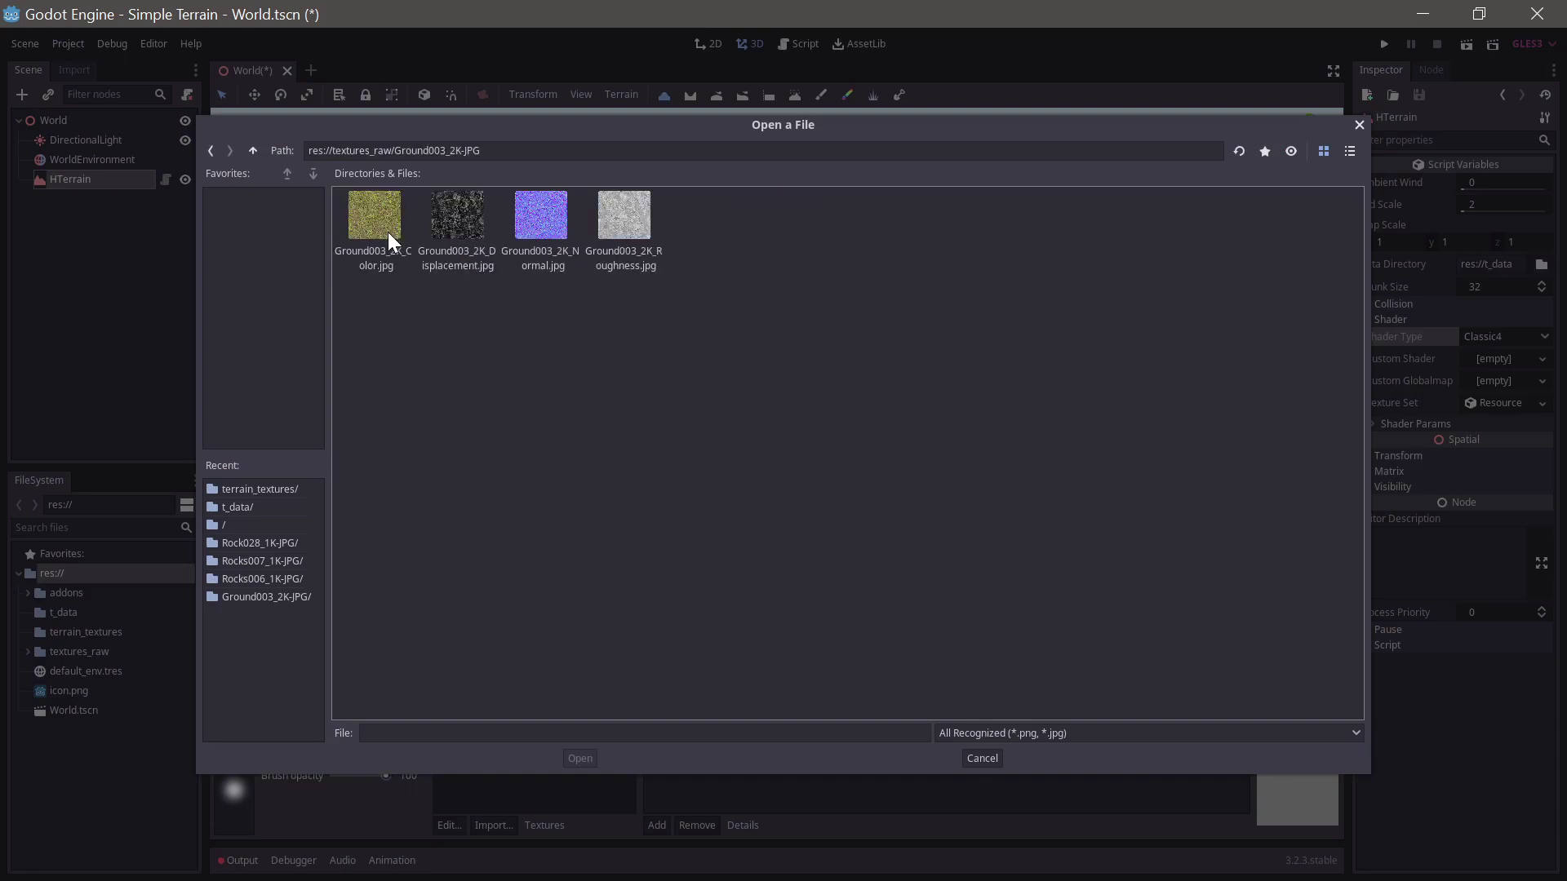
left_click(384, 233)
left_click(579, 759)
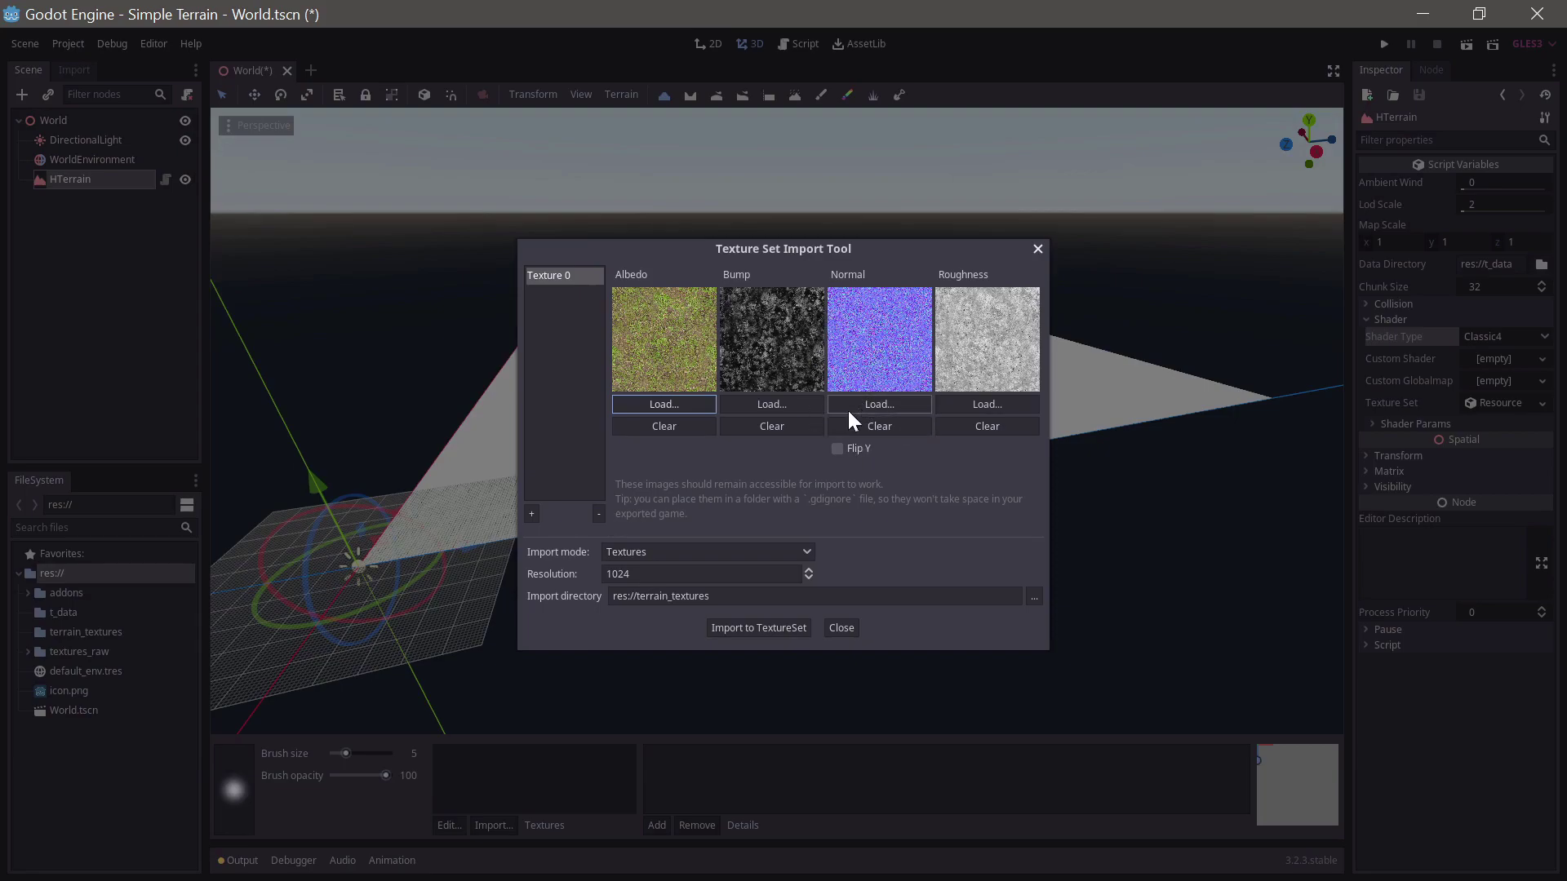
left_click(838, 449)
Step: Add a second texture with Rocks006_1K_Color.jpg from the Rocks006_1K-JPG folder as albedo and enable Flip Y
left_click(531, 515)
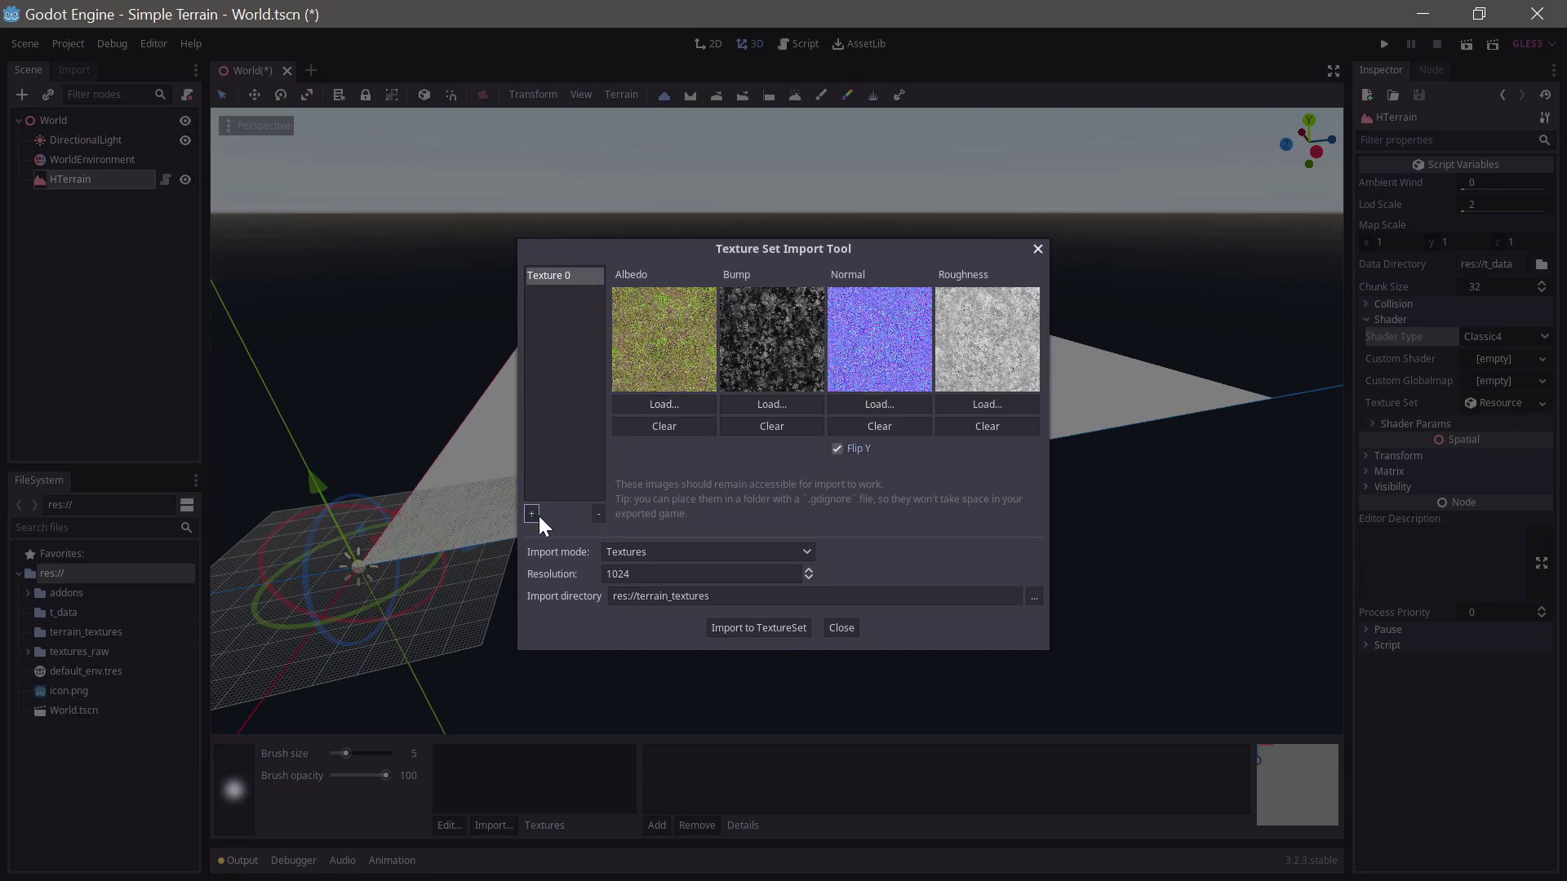
left_click(654, 405)
left_click(253, 152)
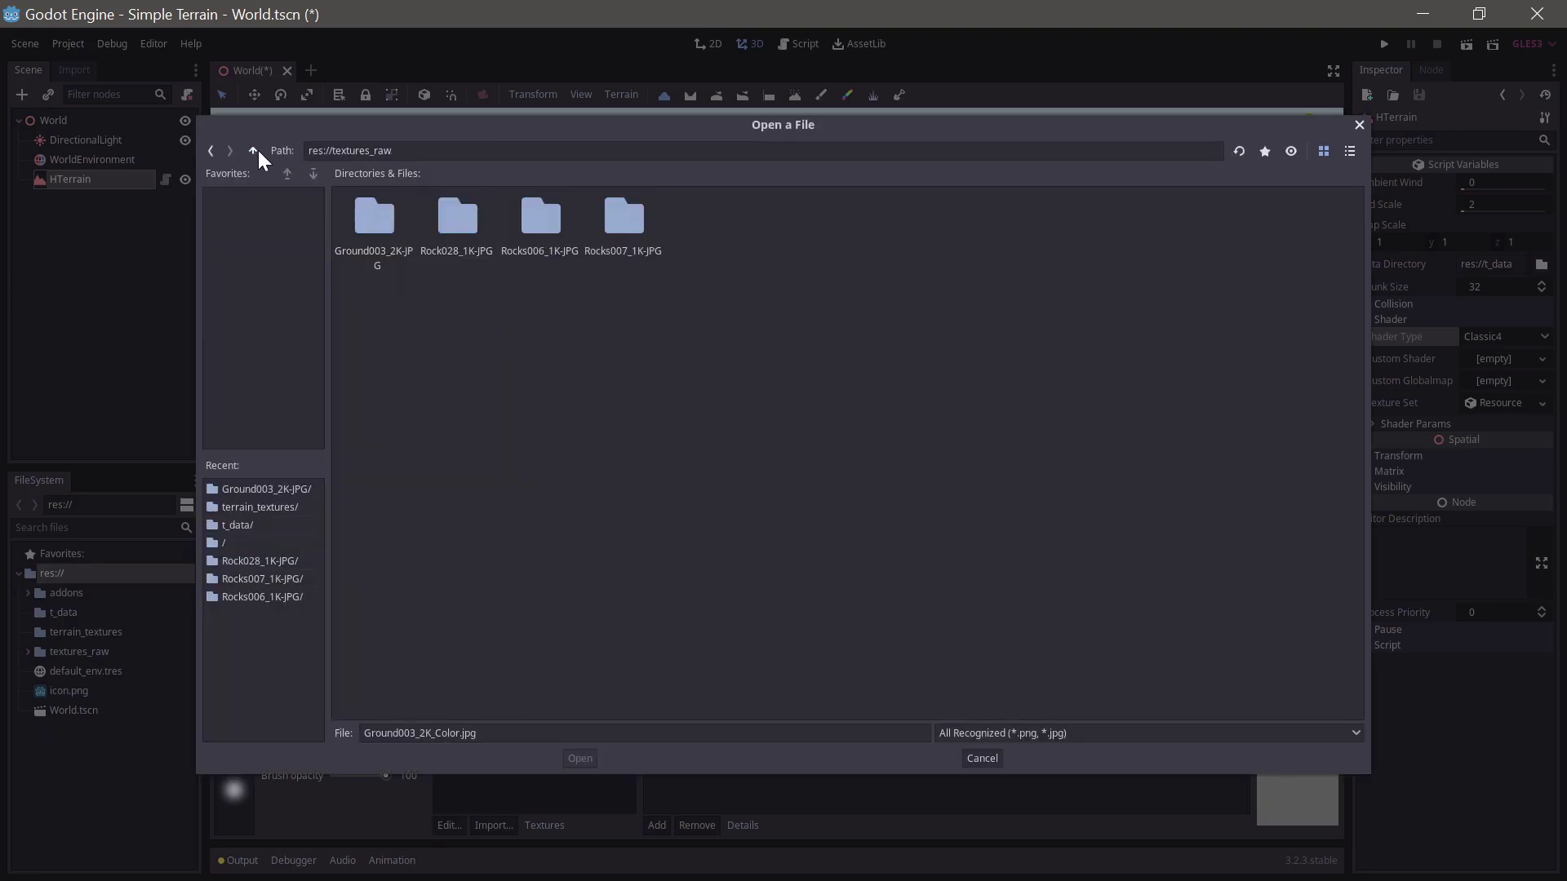
double_click(529, 228)
left_click(454, 245)
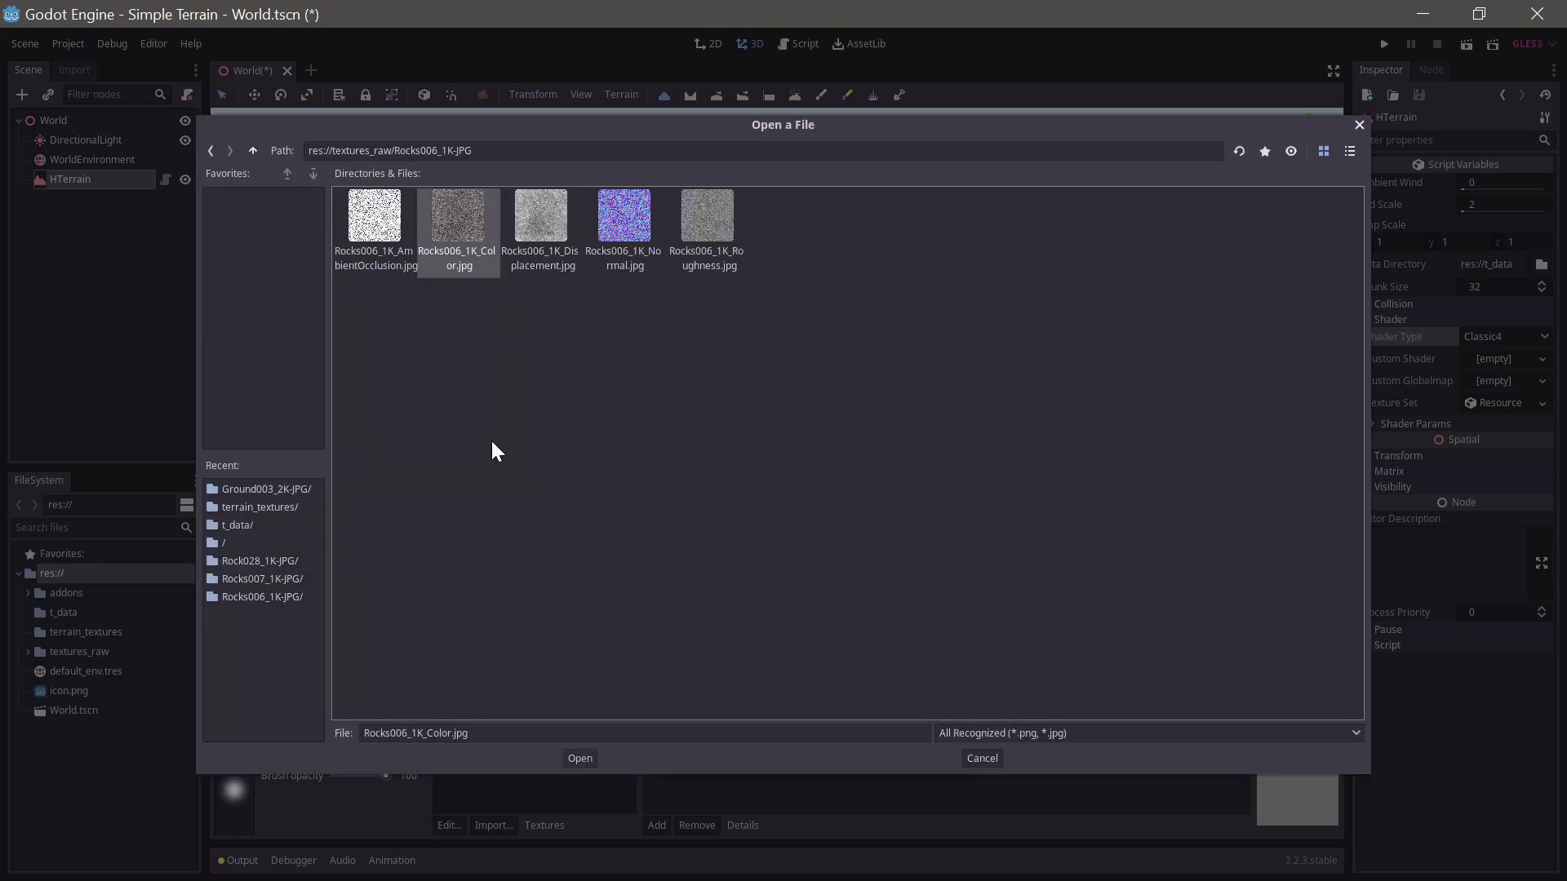
left_click(580, 759)
left_click(840, 449)
Step: Add a third texture with Rocks007_1K_Color.jpg from the Rocks007_1K-JPG folder as albedo and enable Flip Y
left_click(532, 514)
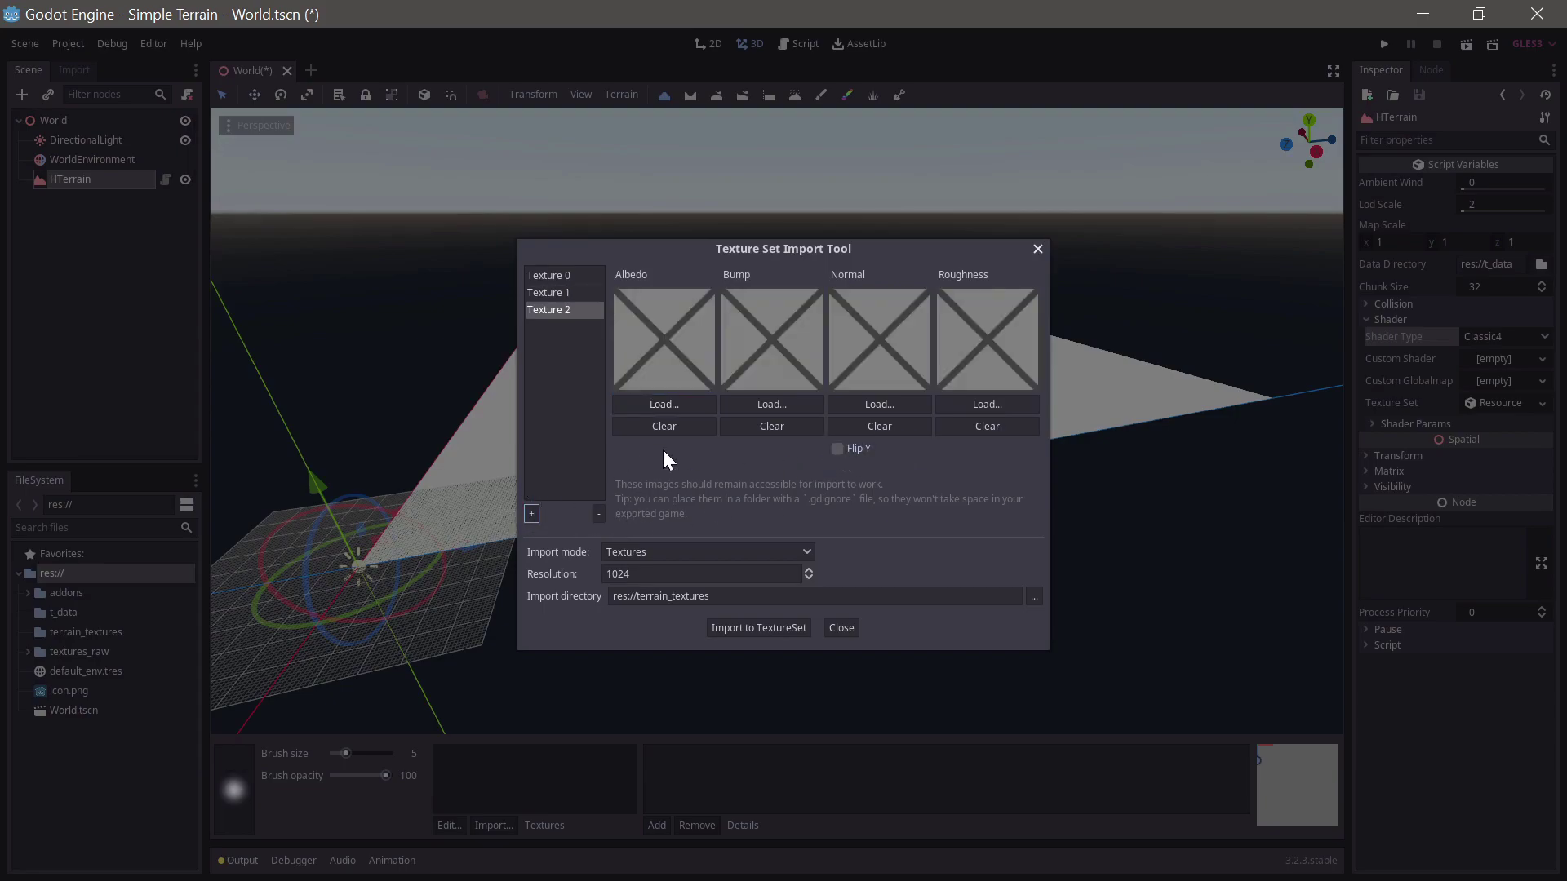
left_click(664, 404)
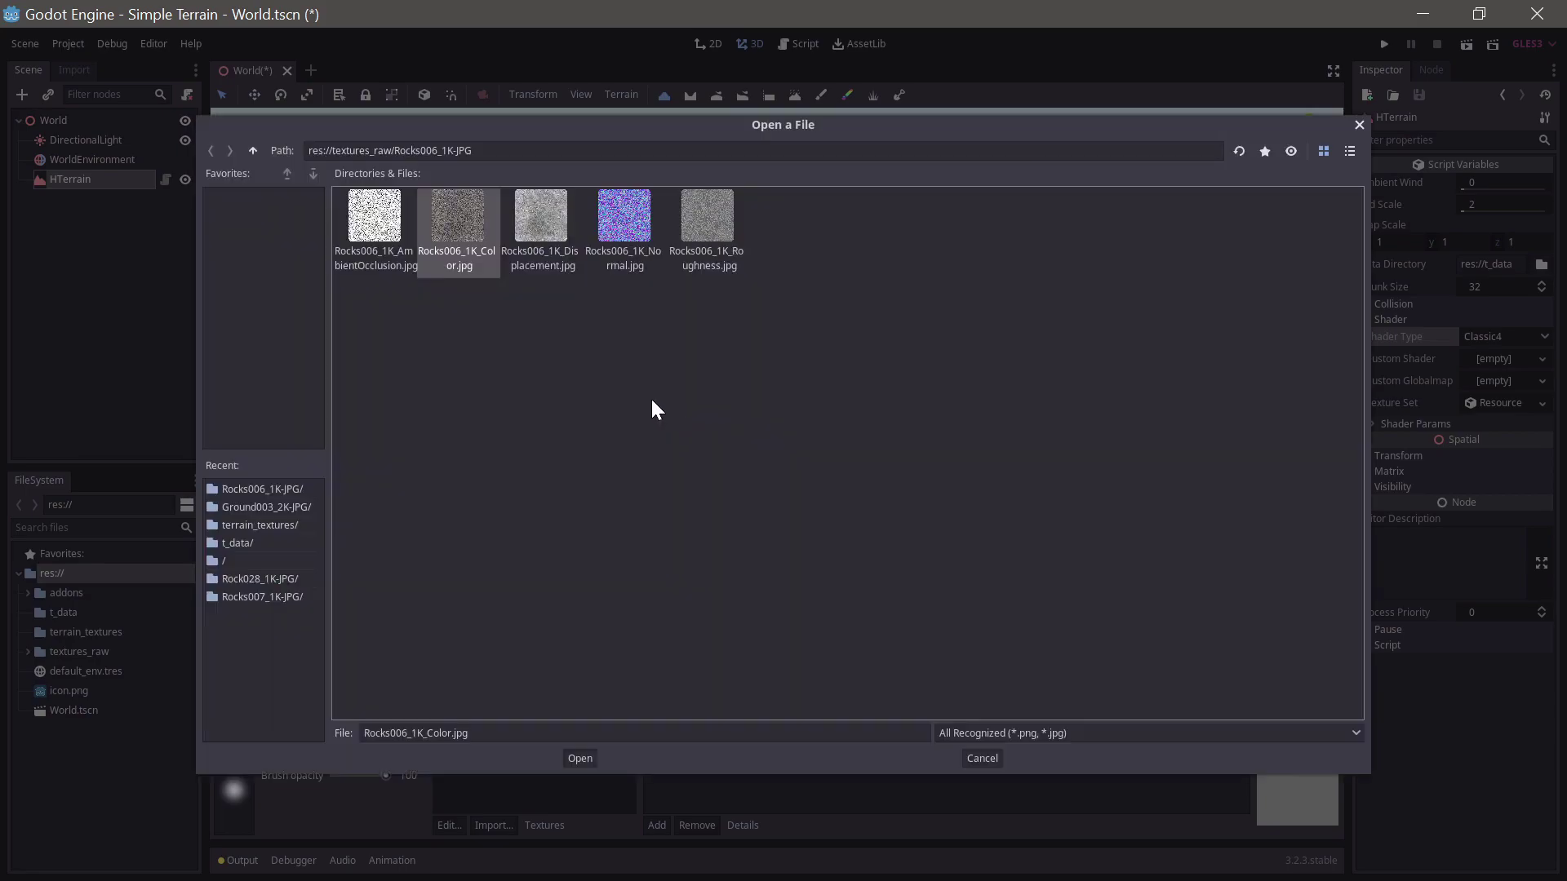
left_click(254, 150)
double_click(600, 232)
left_click(464, 232)
left_click(579, 758)
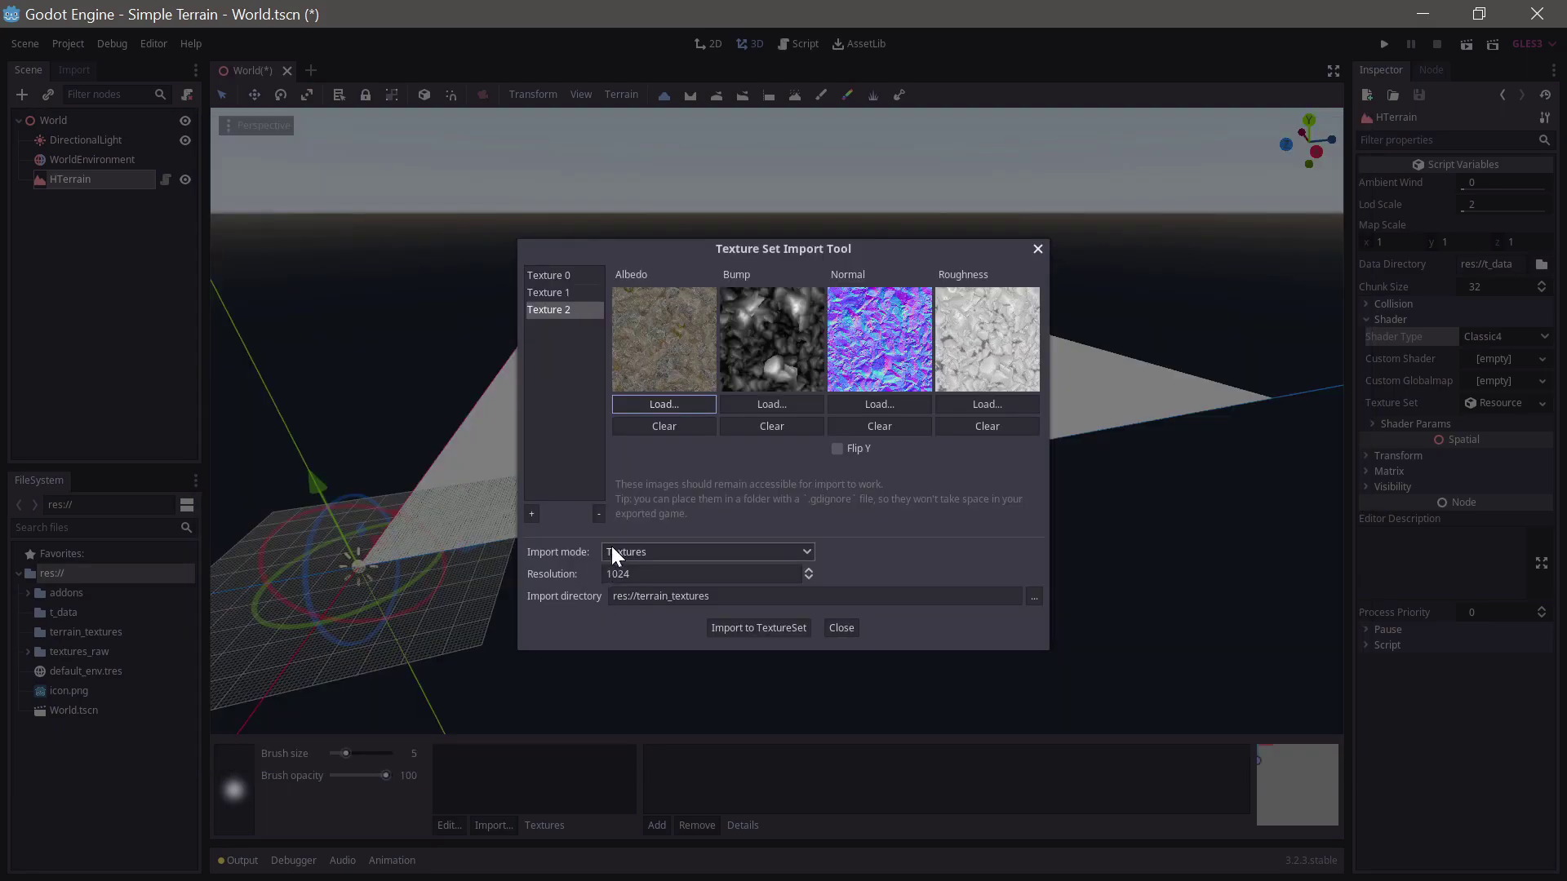
left_click(840, 449)
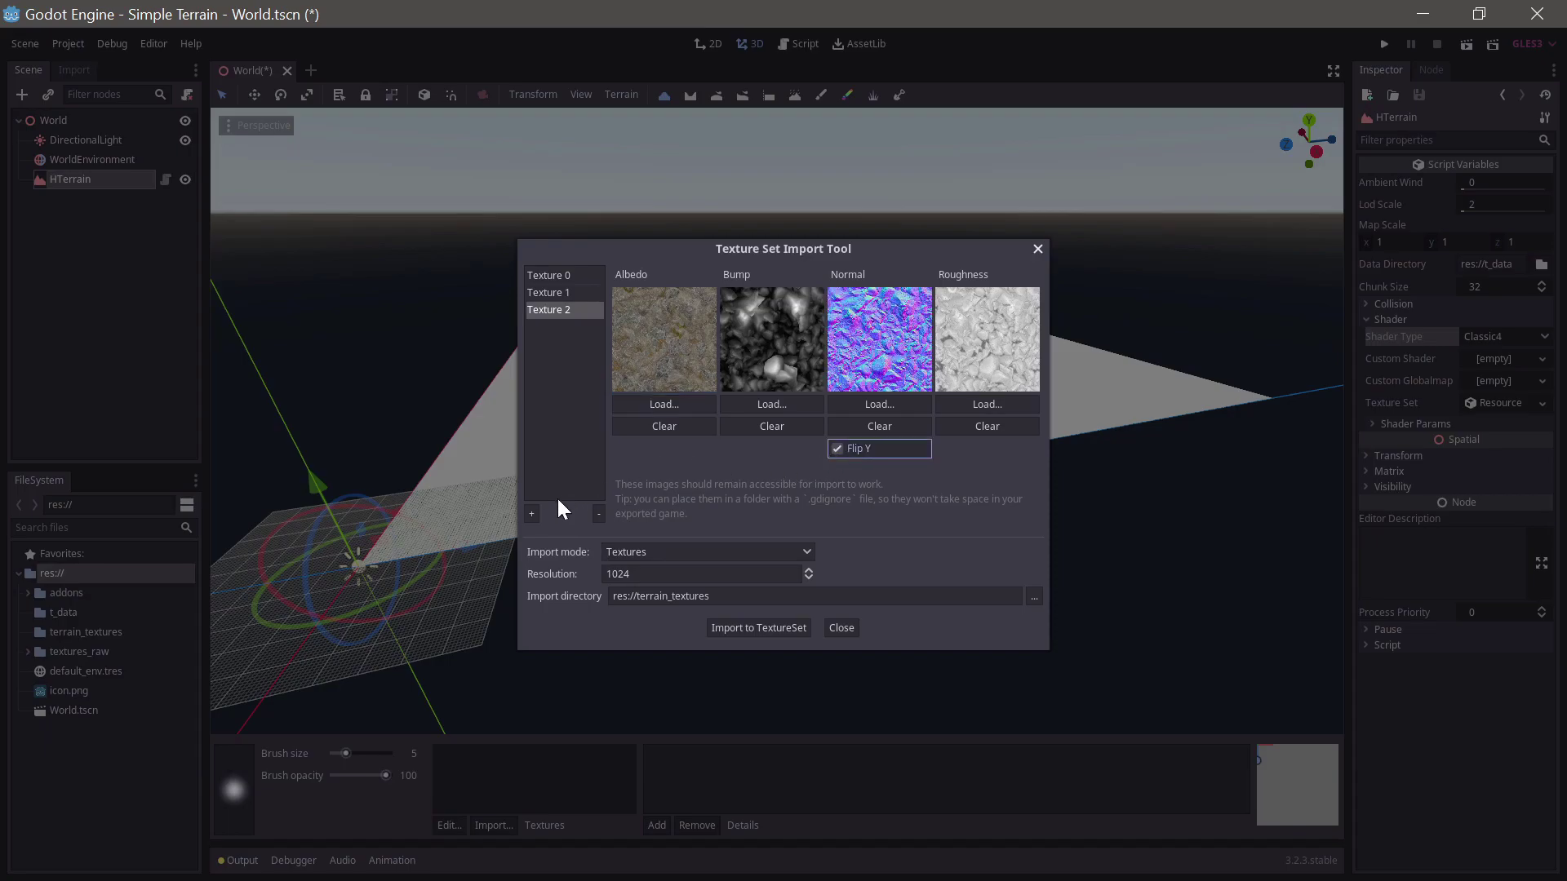
Step: Add a fourth texture with Rock028_1K_Color.jpg from the Rock028_1K-JPG folder as albedo and enable Flip Y
left_click(534, 514)
left_click(663, 404)
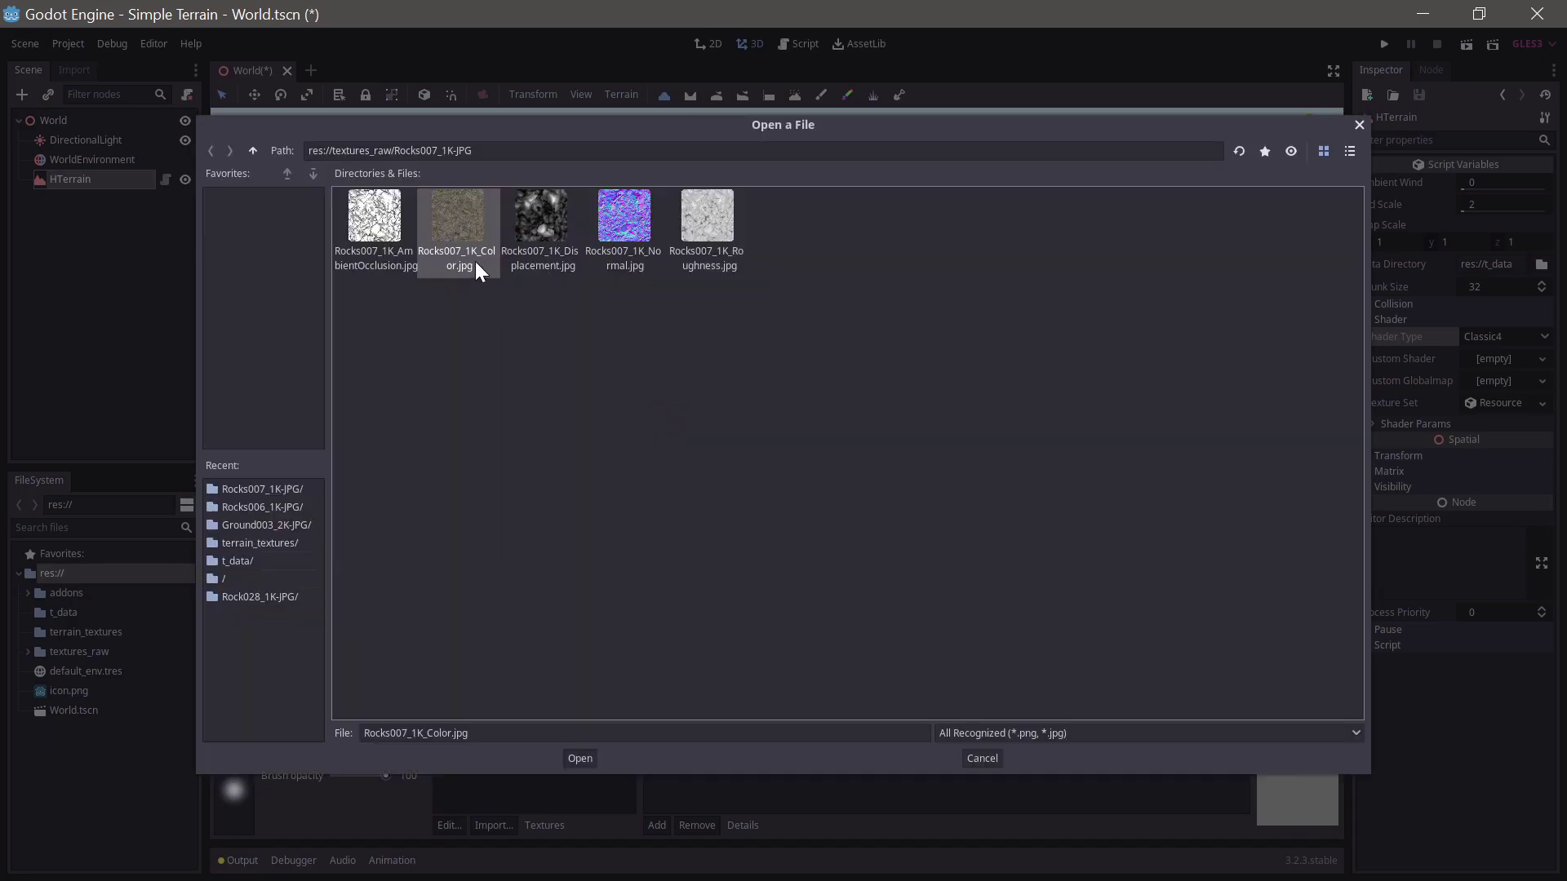
left_click(253, 150)
double_click(461, 225)
left_click(453, 232)
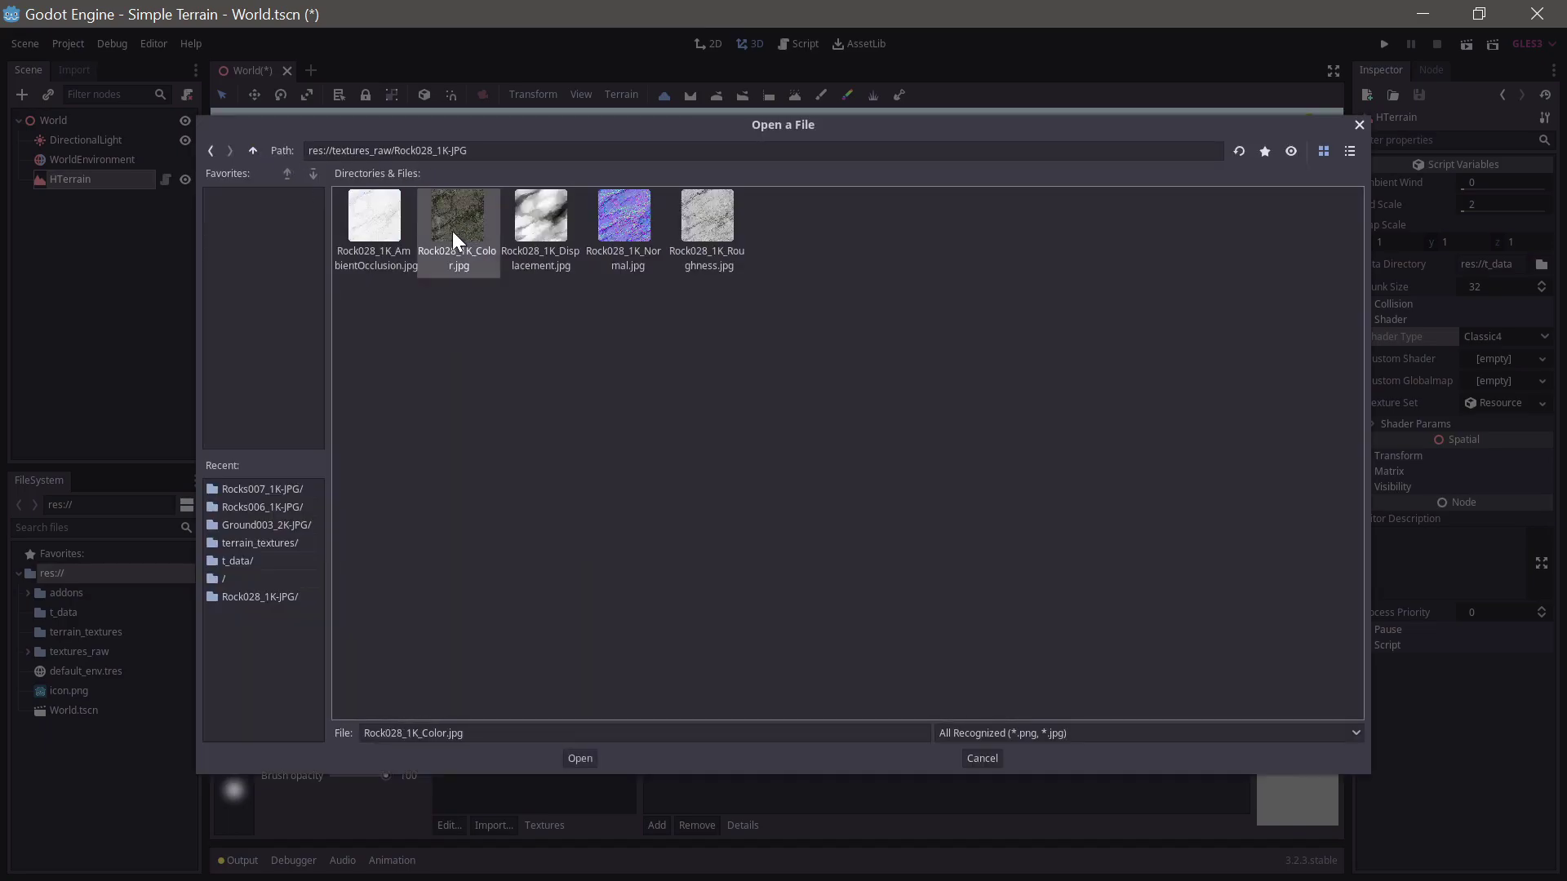
left_click(580, 758)
left_click(841, 448)
Step: Check the other texture entries, import all four into the terrain's texture set, and close the import tool
left_click(553, 310)
left_click(555, 293)
left_click(555, 278)
left_click(757, 627)
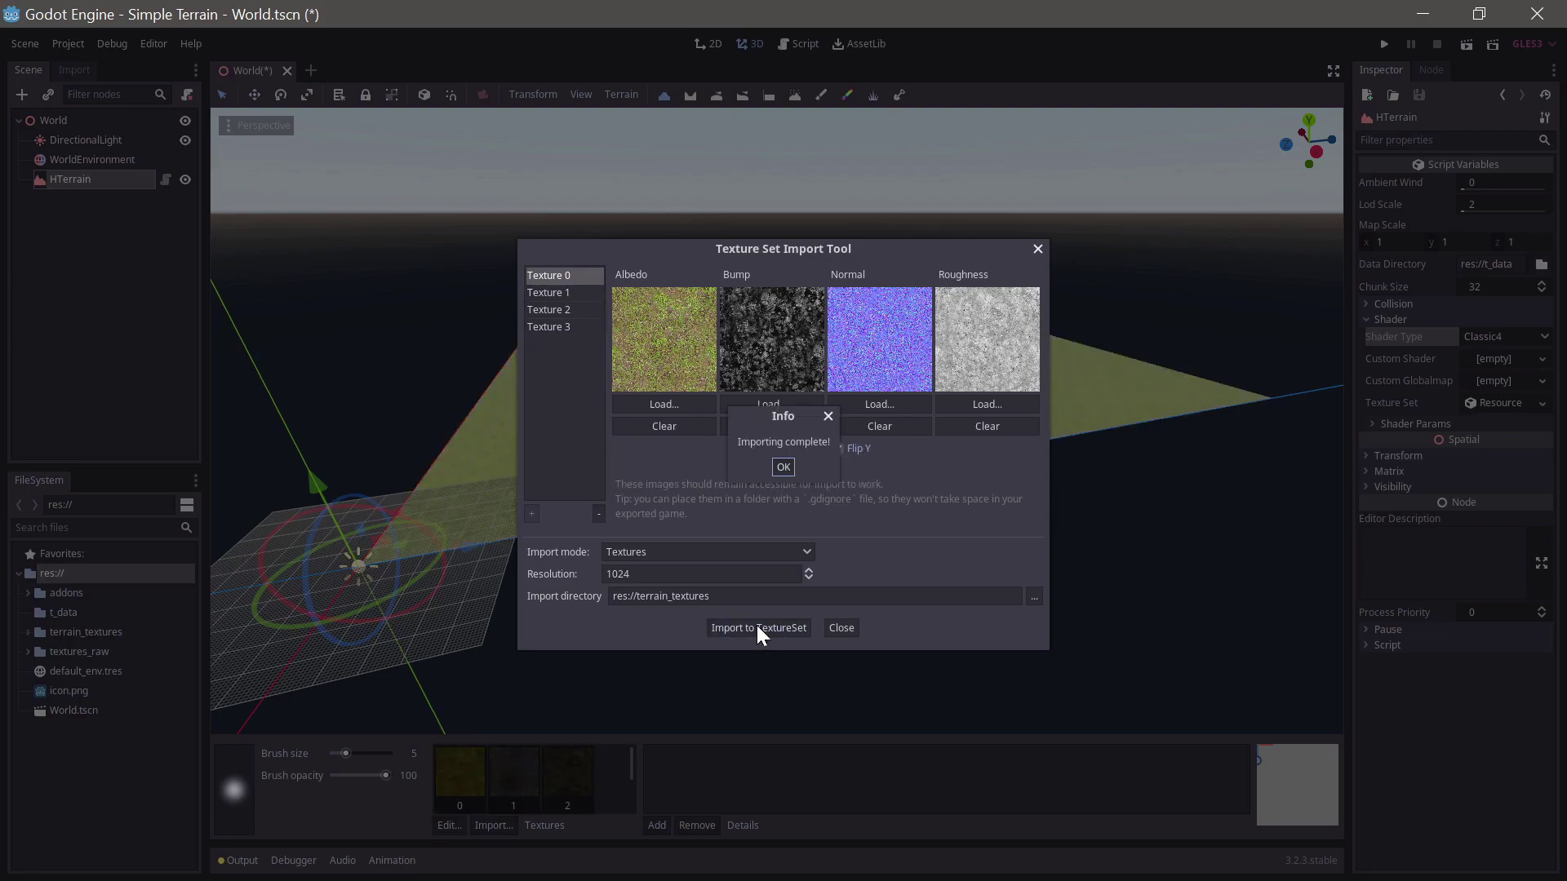
left_click(784, 468)
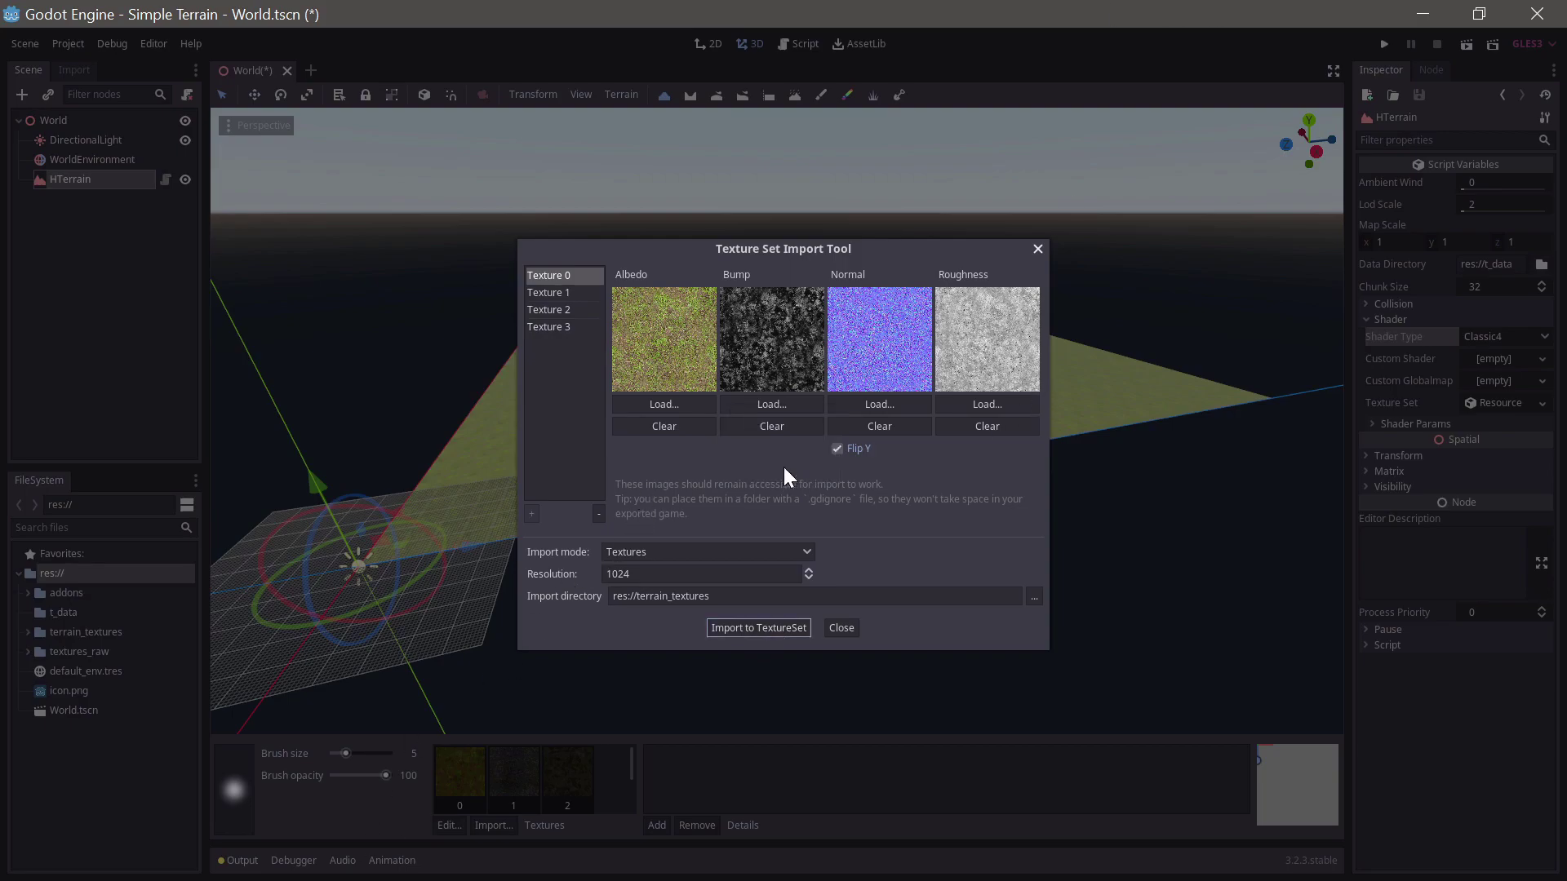
left_click(841, 627)
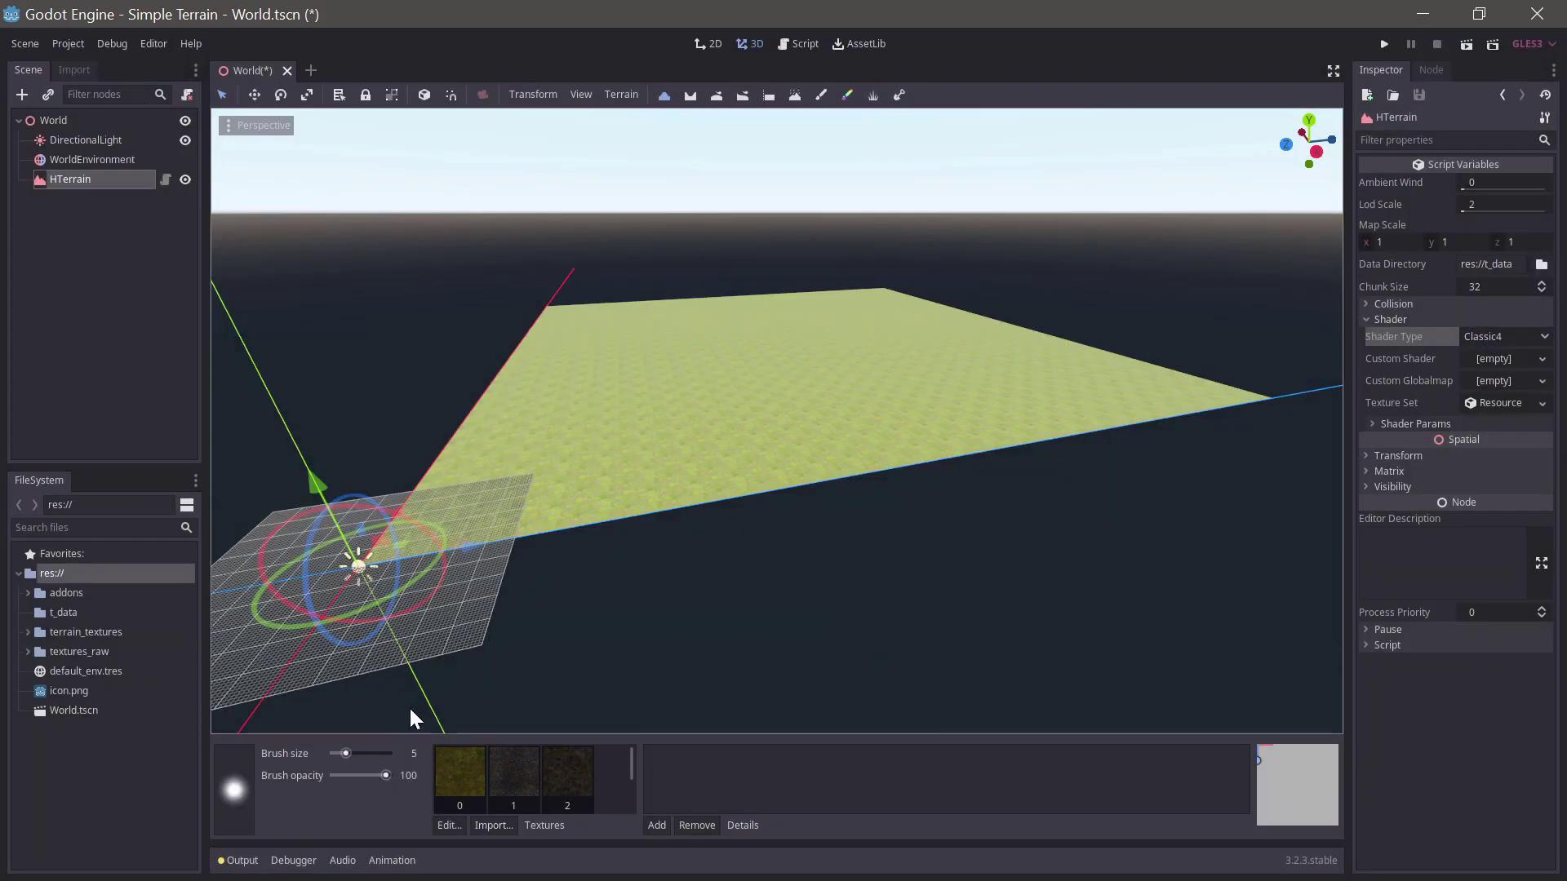
Step: Delete the textures_raw folder from the project
right_click(72, 650)
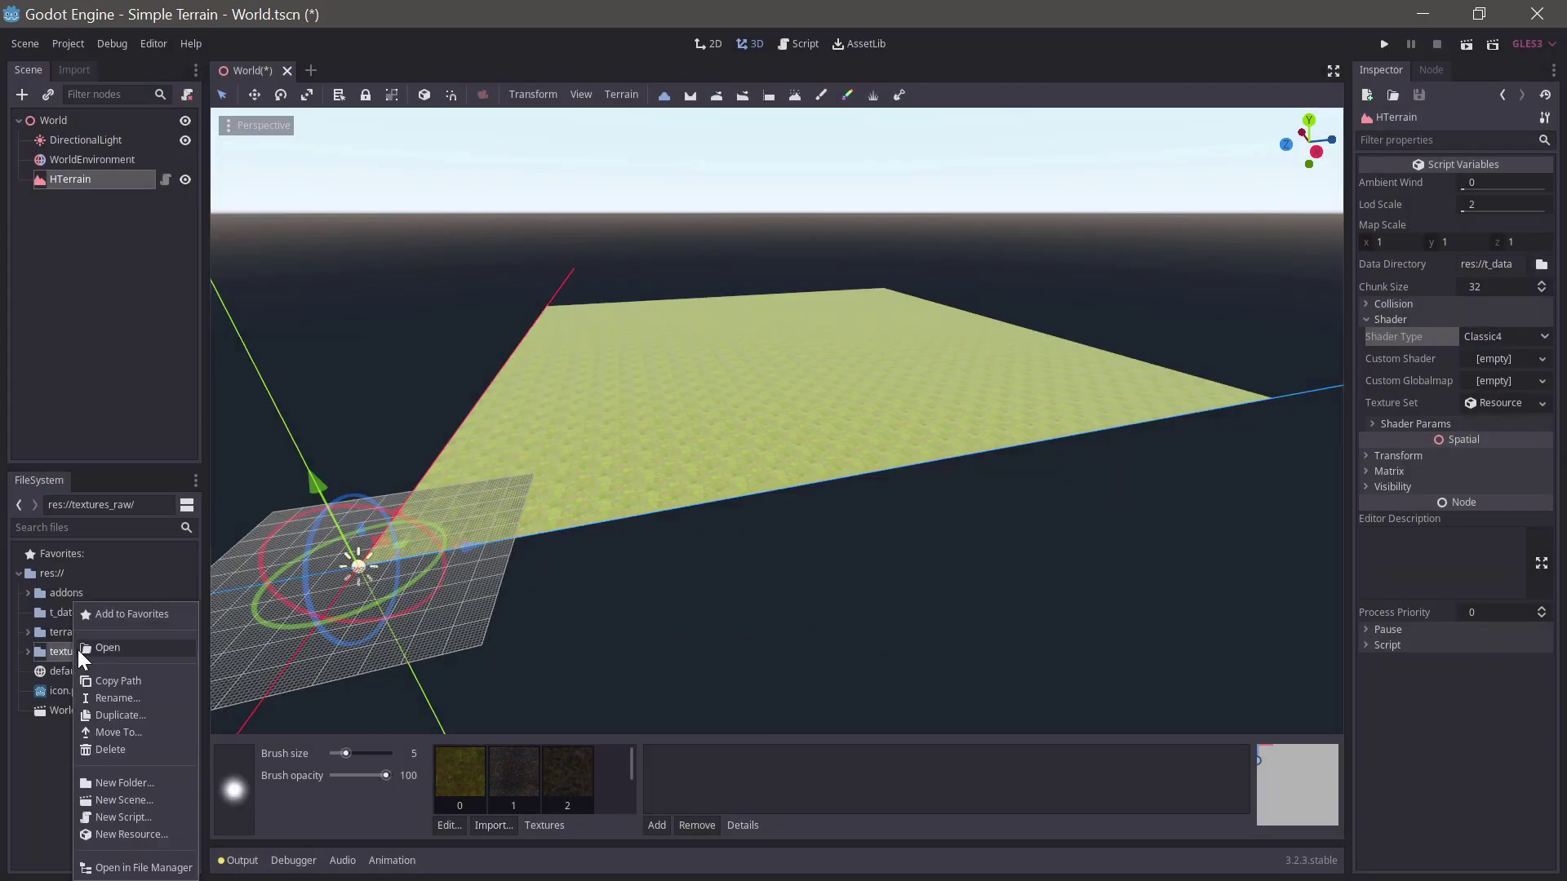
left_click(130, 749)
left_click(727, 467)
Step: Set the terrain shader's tile reduction to 1 for all four textures
scroll(694, 517, "up", 5)
scroll(883, 660, "up", 2)
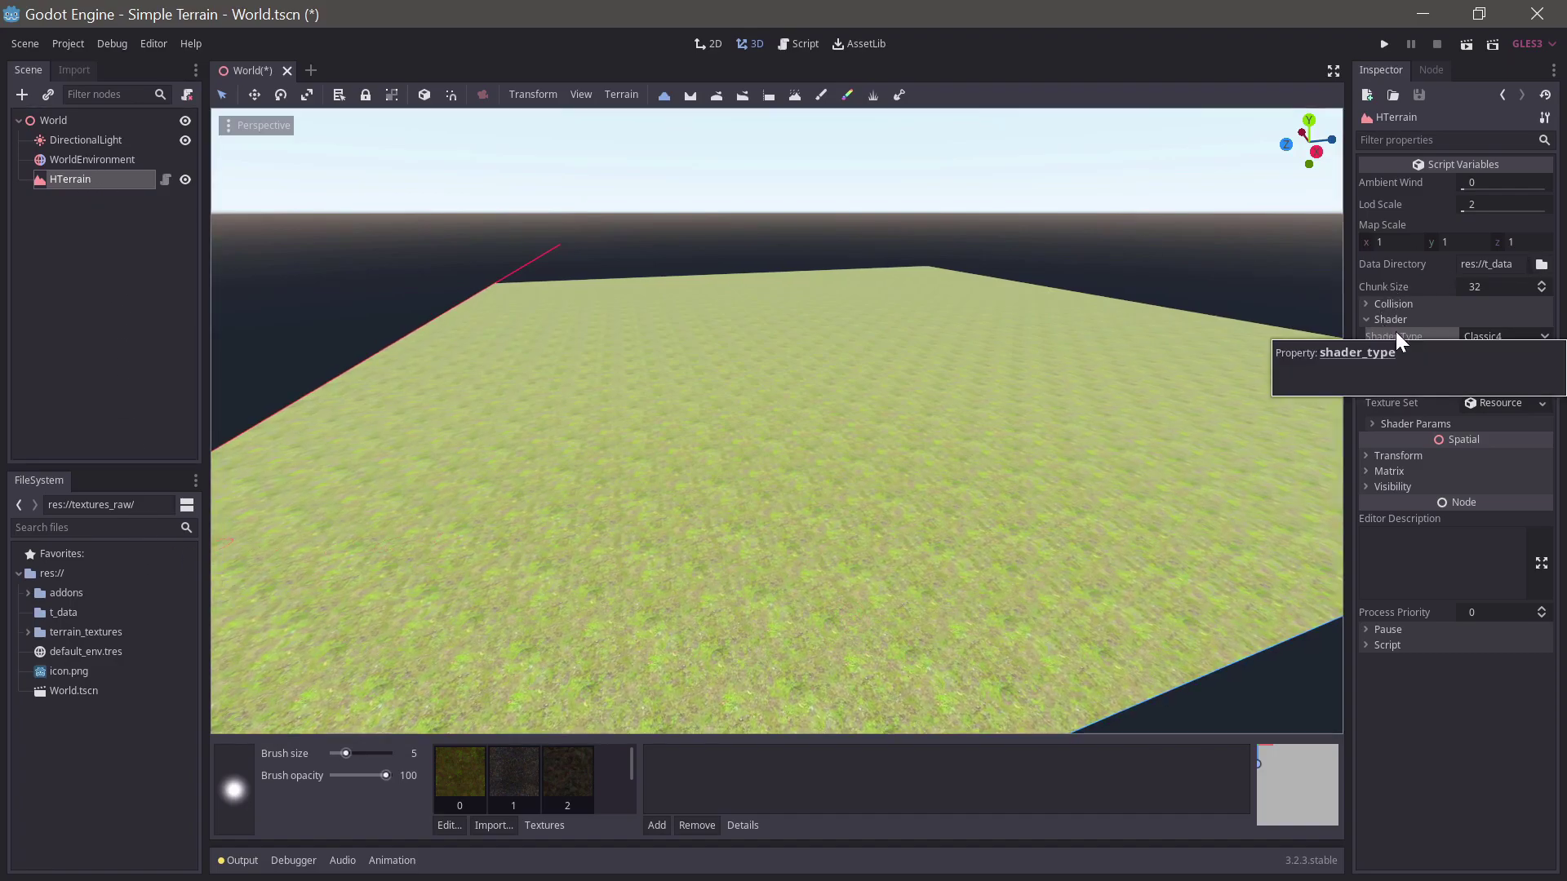
left_click(1390, 423)
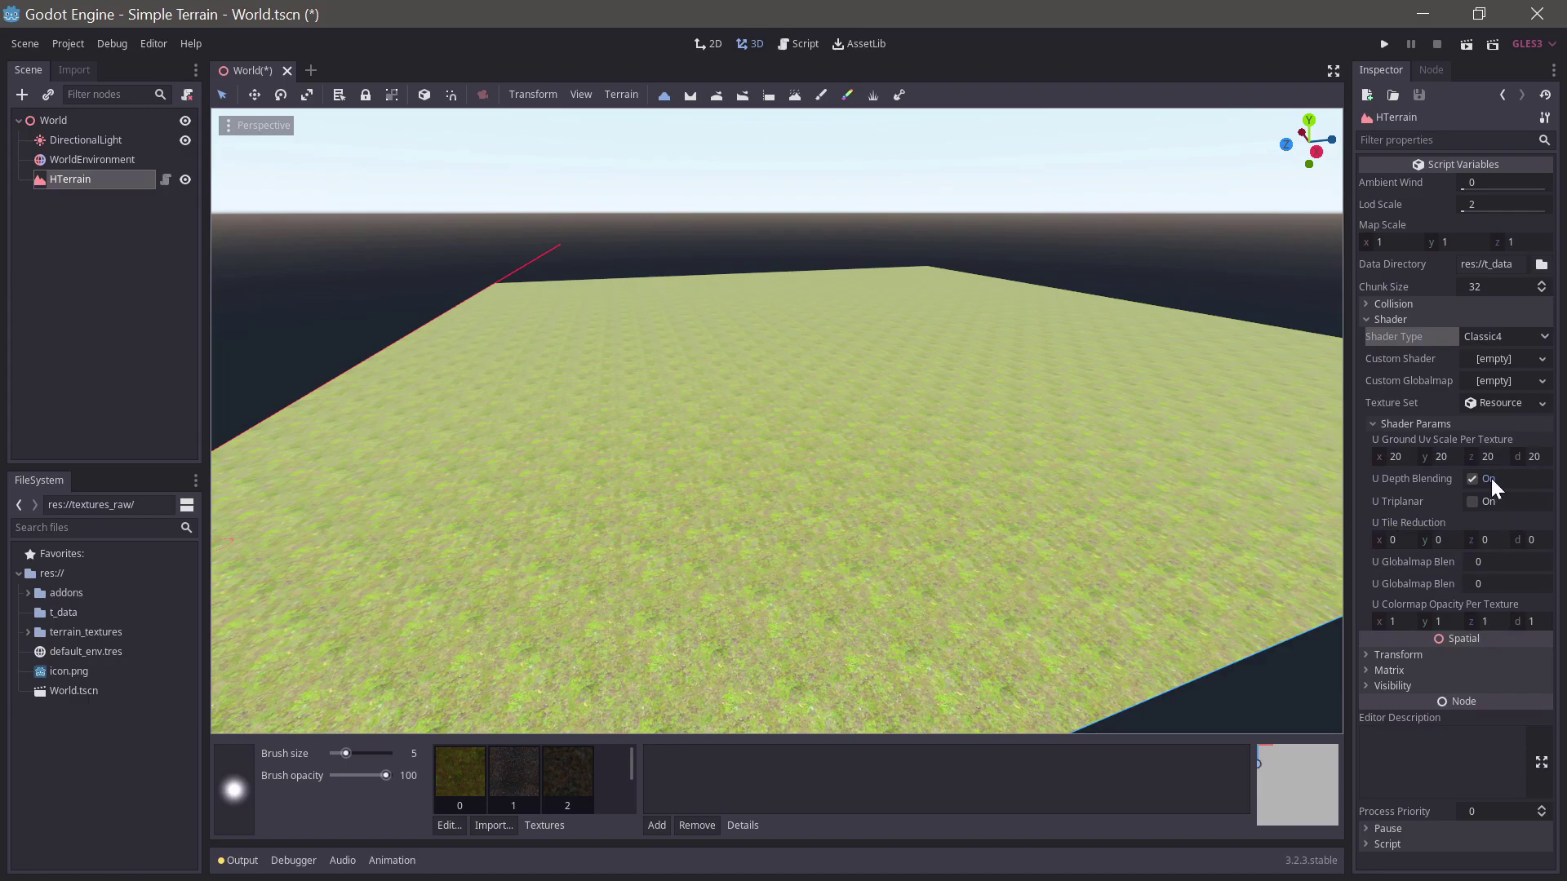
left_click(1400, 539)
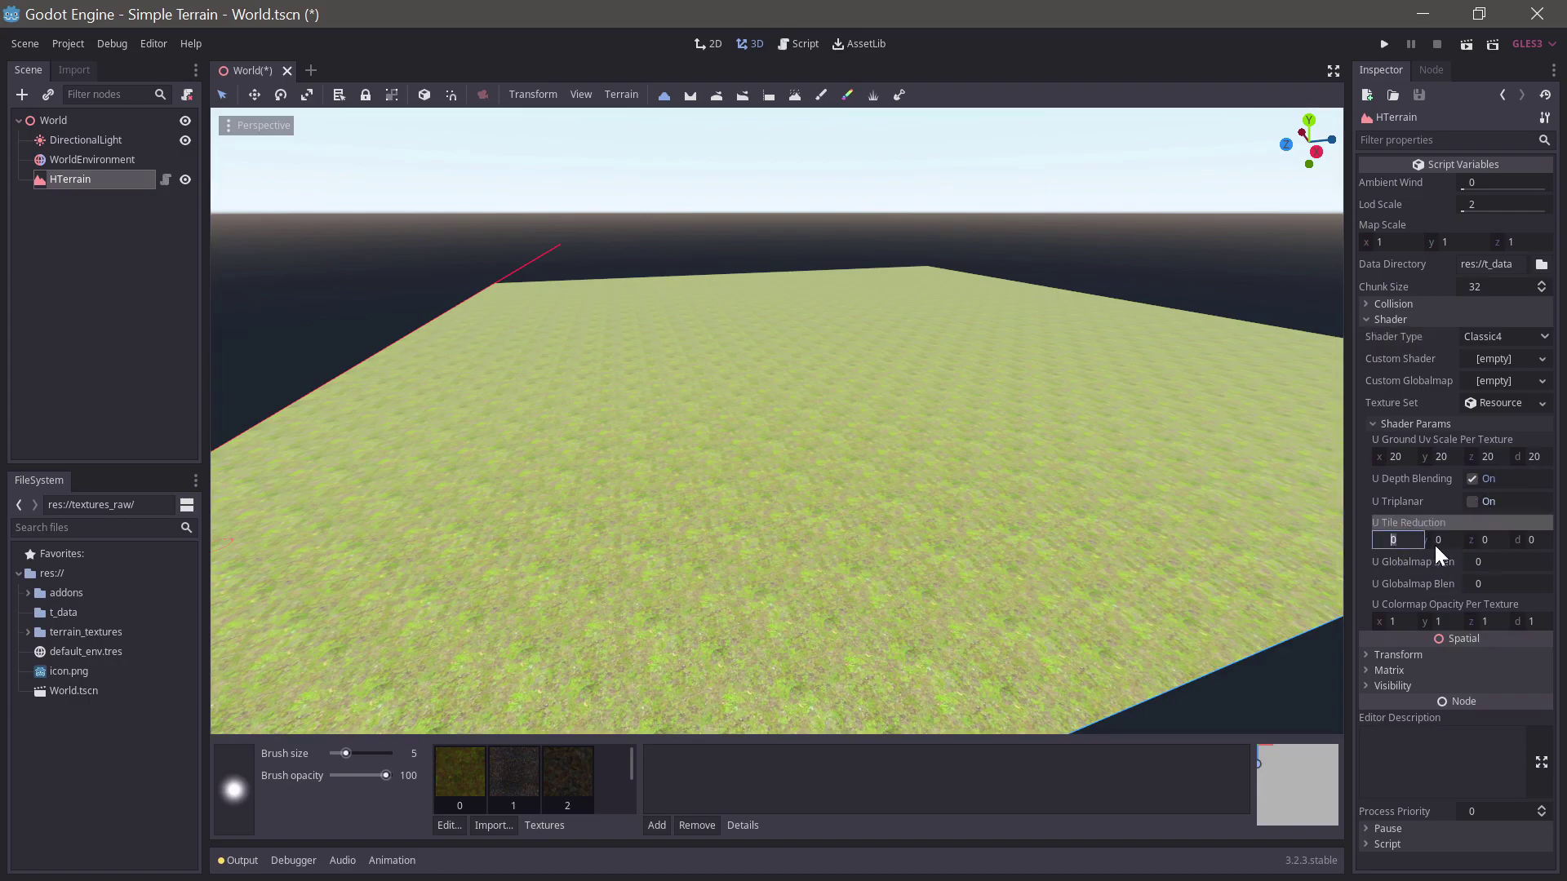
left_click(1442, 539)
type("1")
left_click(1487, 536)
type("1")
key("Tab")
type("1")
left_click(1515, 557)
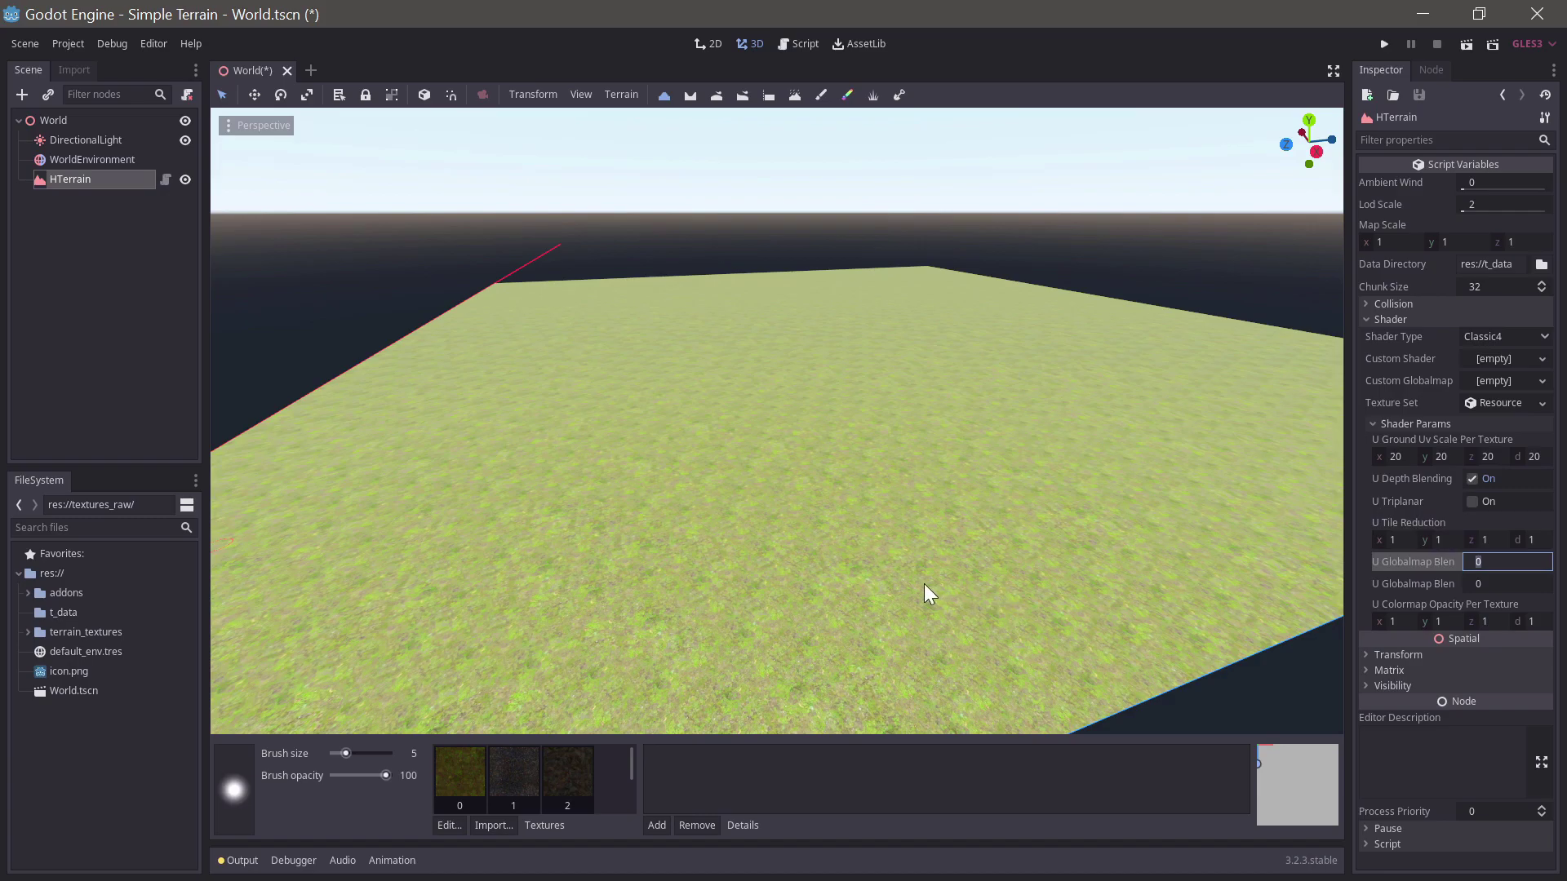
Step: Generate the terrain with base height -20.3, height range 120, scale 195, roughness 0.44, 6 octaves and 8 erosion steps
scroll(926, 586, "down", 4)
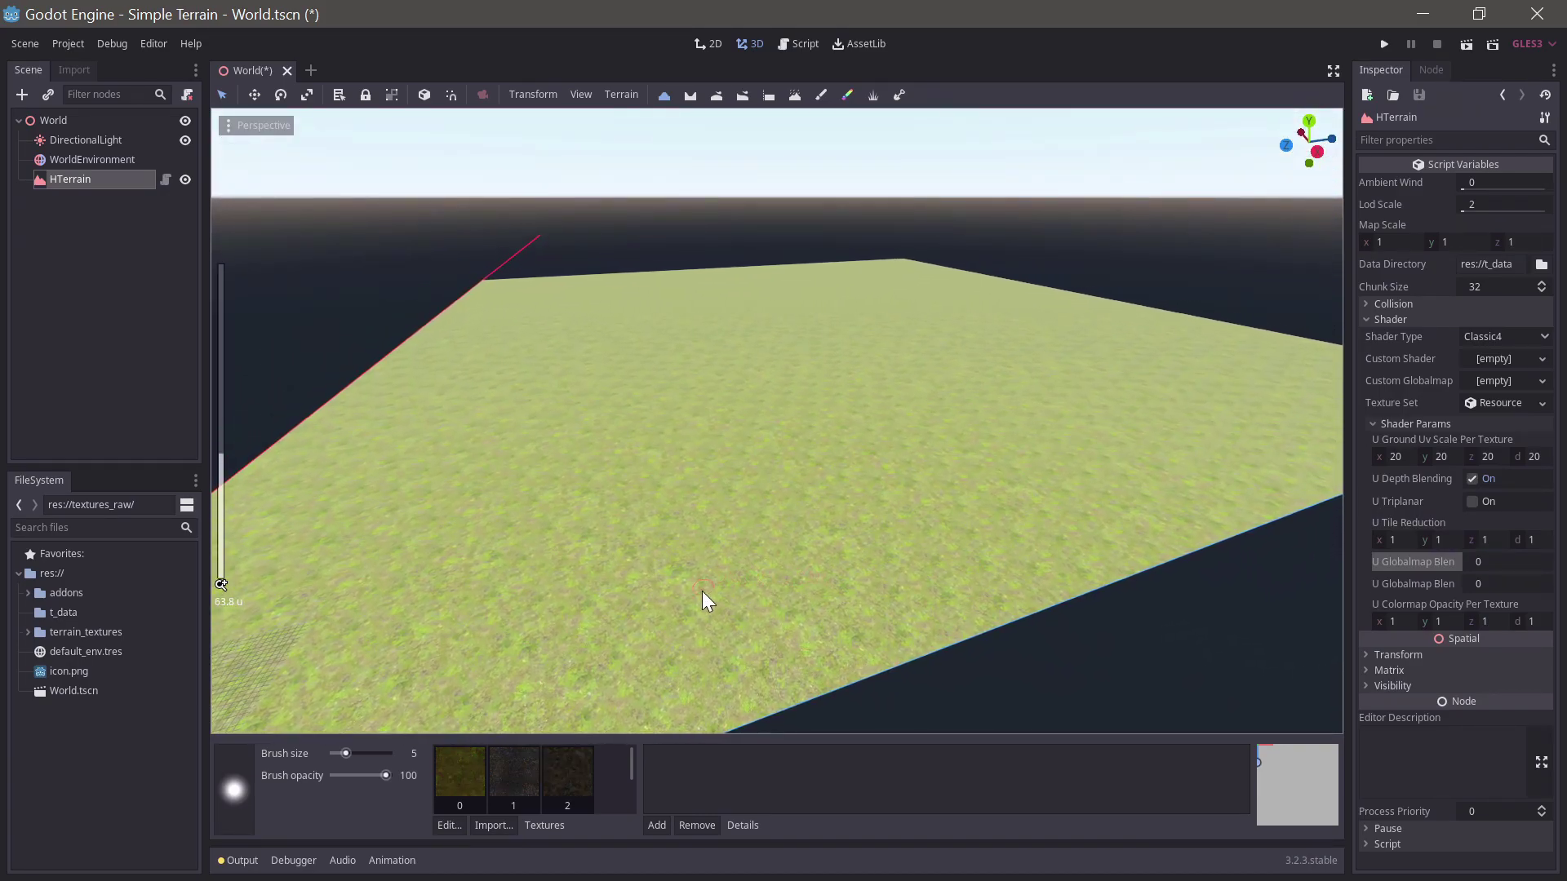
left_click(622, 95)
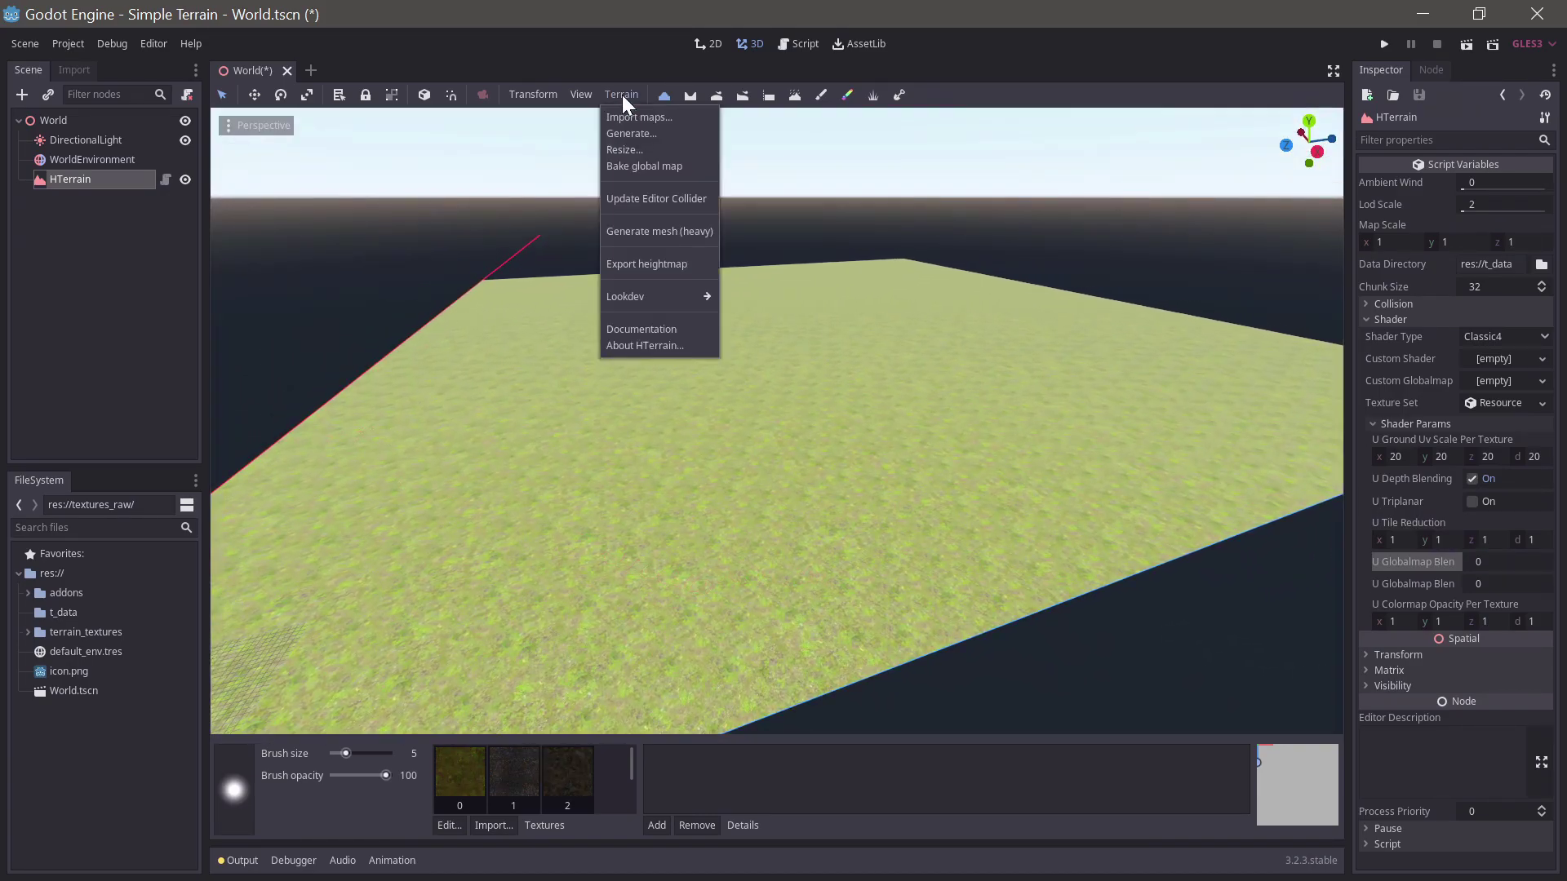
left_click(644, 137)
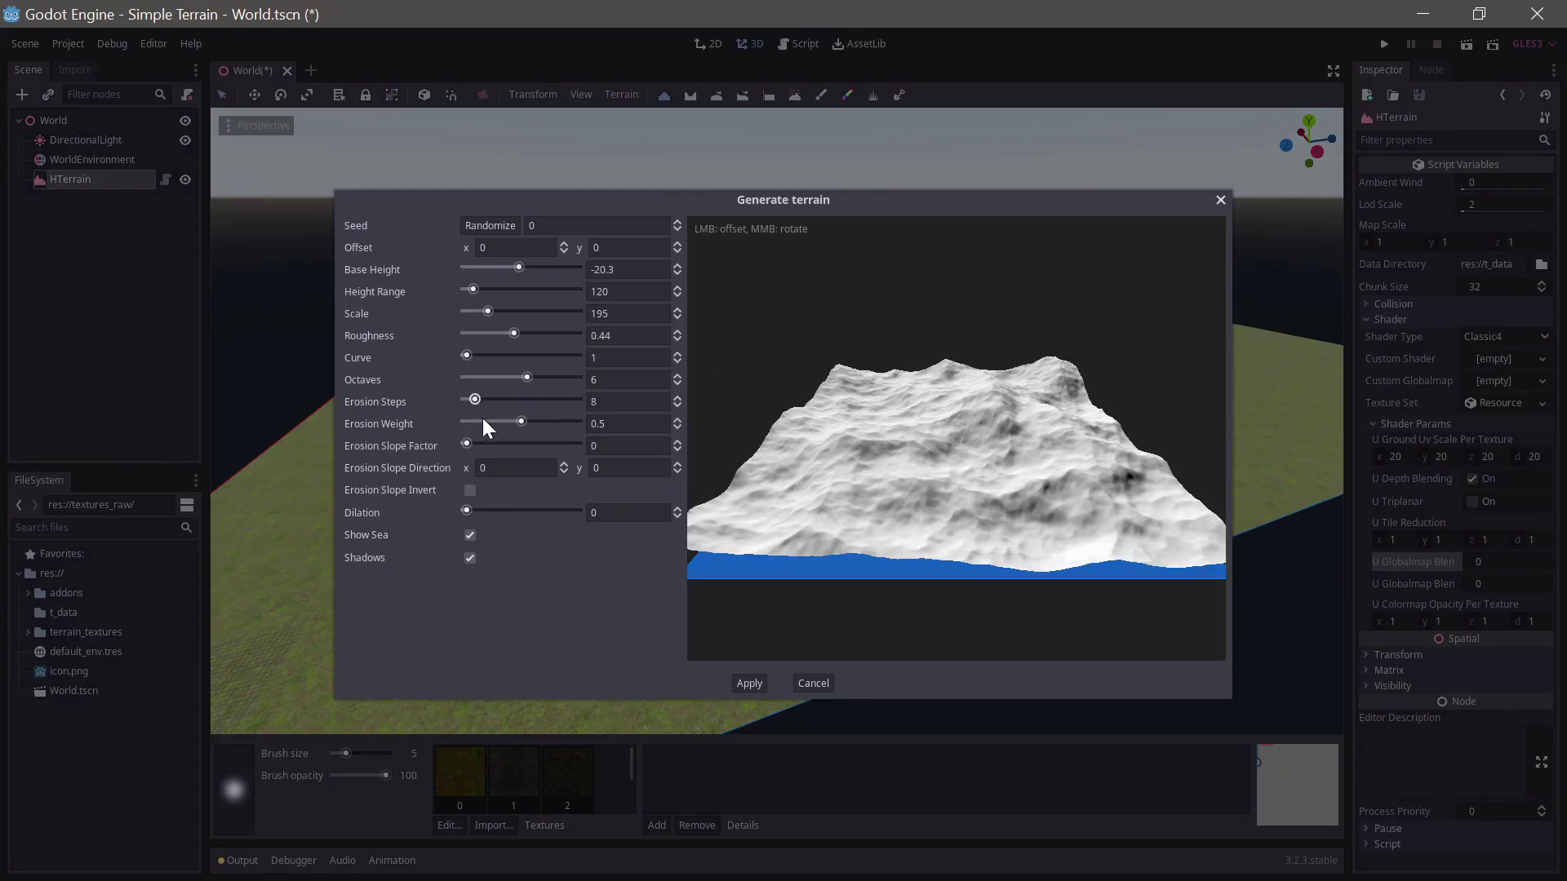
left_click(748, 684)
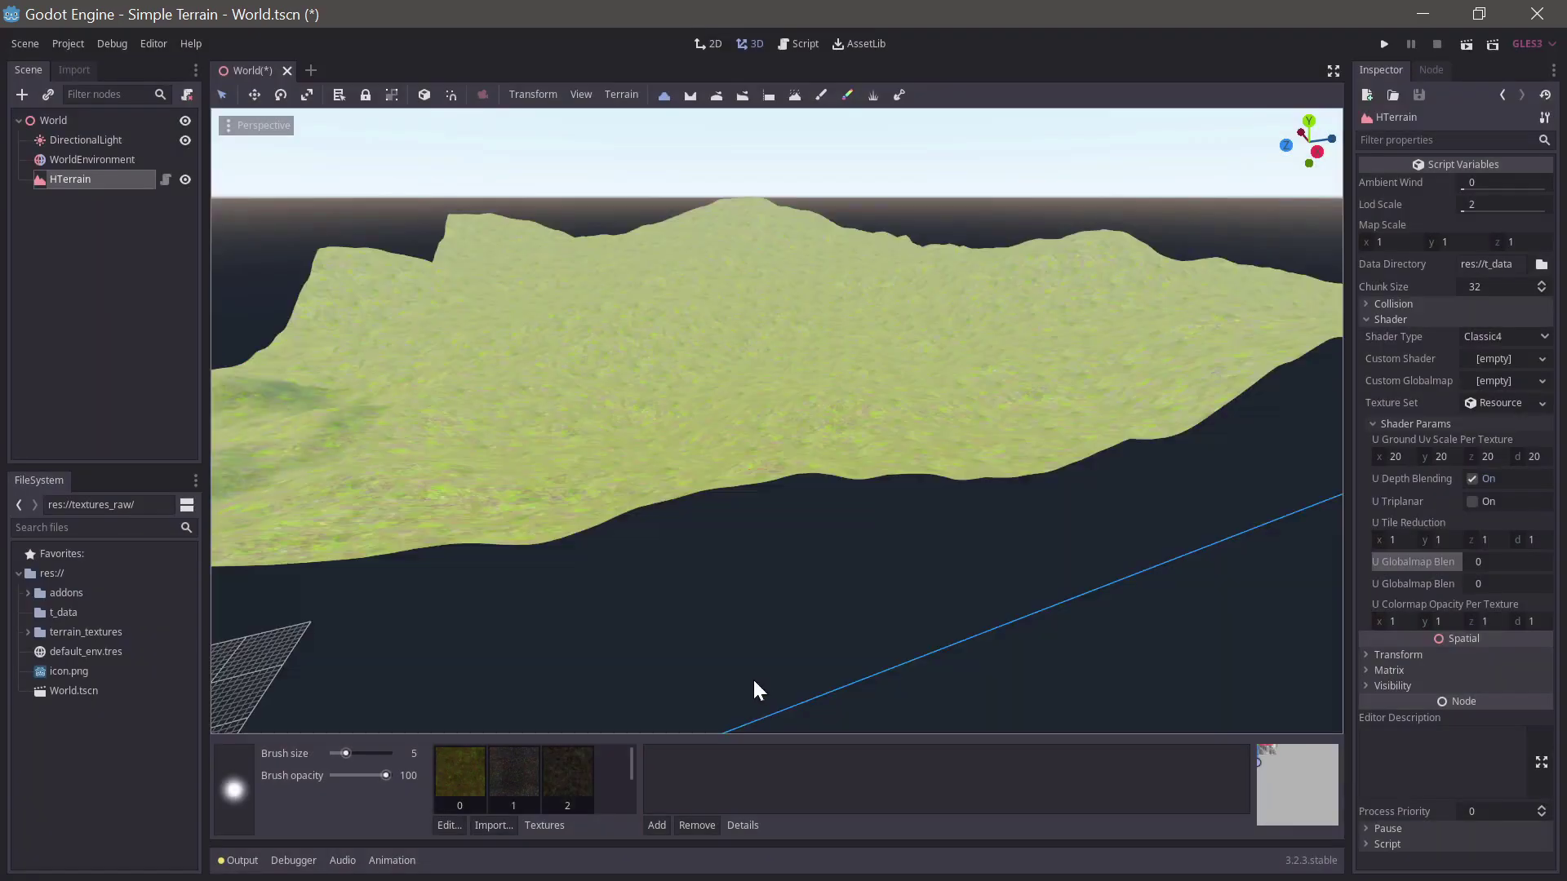
Step: Load the thing.exr brush shape for raising terrain, enlarge the brush and set its opacity to 44
scroll(693, 475, "up", 2)
scroll(771, 508, "down", 6)
middle_click_drag(771, 508, 687, 501)
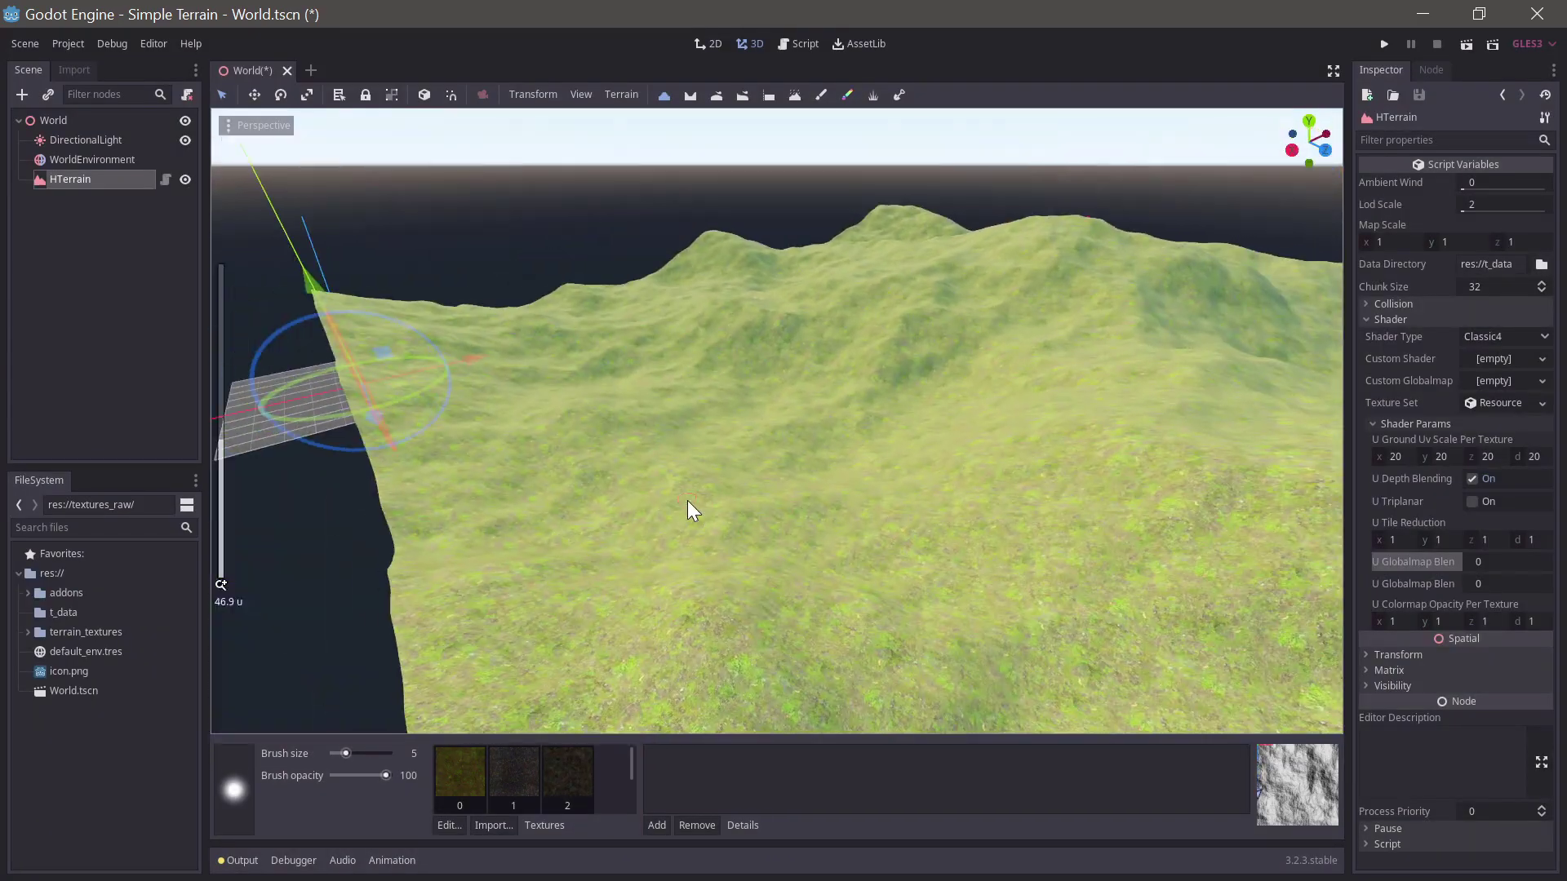
scroll(983, 482, "down", 12)
mouse_move(983, 482)
middle_mouse_down()
mouse_move(864, 472)
mouse_move(751, 426)
middle_mouse_up()
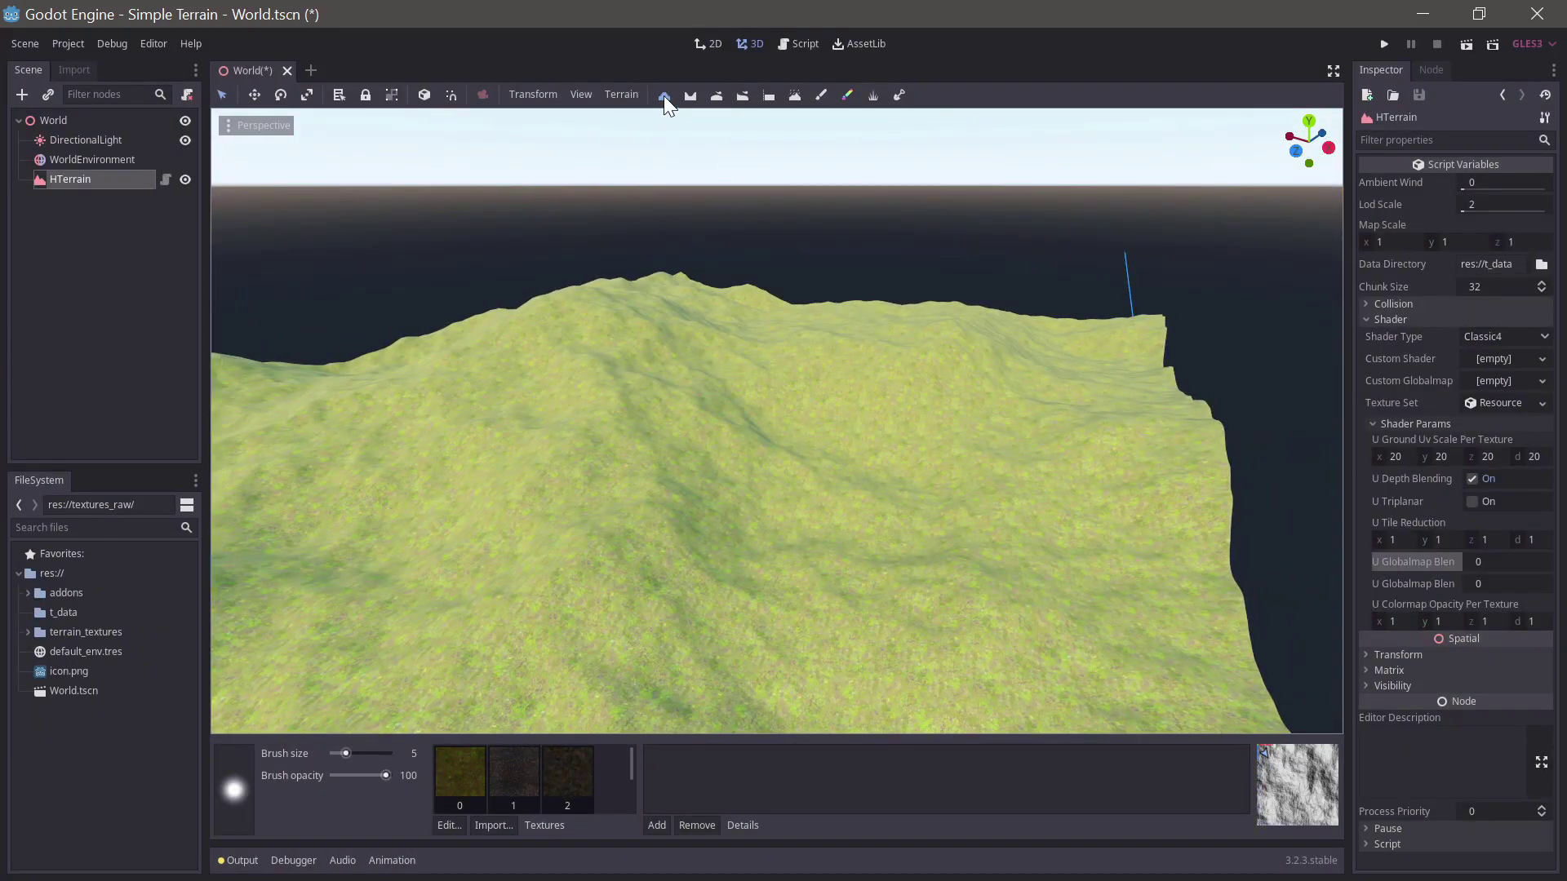
left_click(237, 785)
double_click(984, 229)
scroll(566, 565, "down", 4)
middle_click_drag(612, 560, 557, 572)
scroll(557, 571, "up", 2)
left_click(348, 755)
mouse_move(350, 754)
left_mouse_down()
mouse_move(374, 752)
mouse_move(357, 777)
left_mouse_up()
Step: Raise a few rugged peaks on the middle slope of the terrain with the brush at size 66
middle_click_drag(605, 550, 591, 552)
scroll(590, 551, "up", 2)
scroll(590, 551, "up", 2)
left_click(478, 458)
scroll(405, 503, "down", 4)
left_click_drag(629, 378, 649, 321)
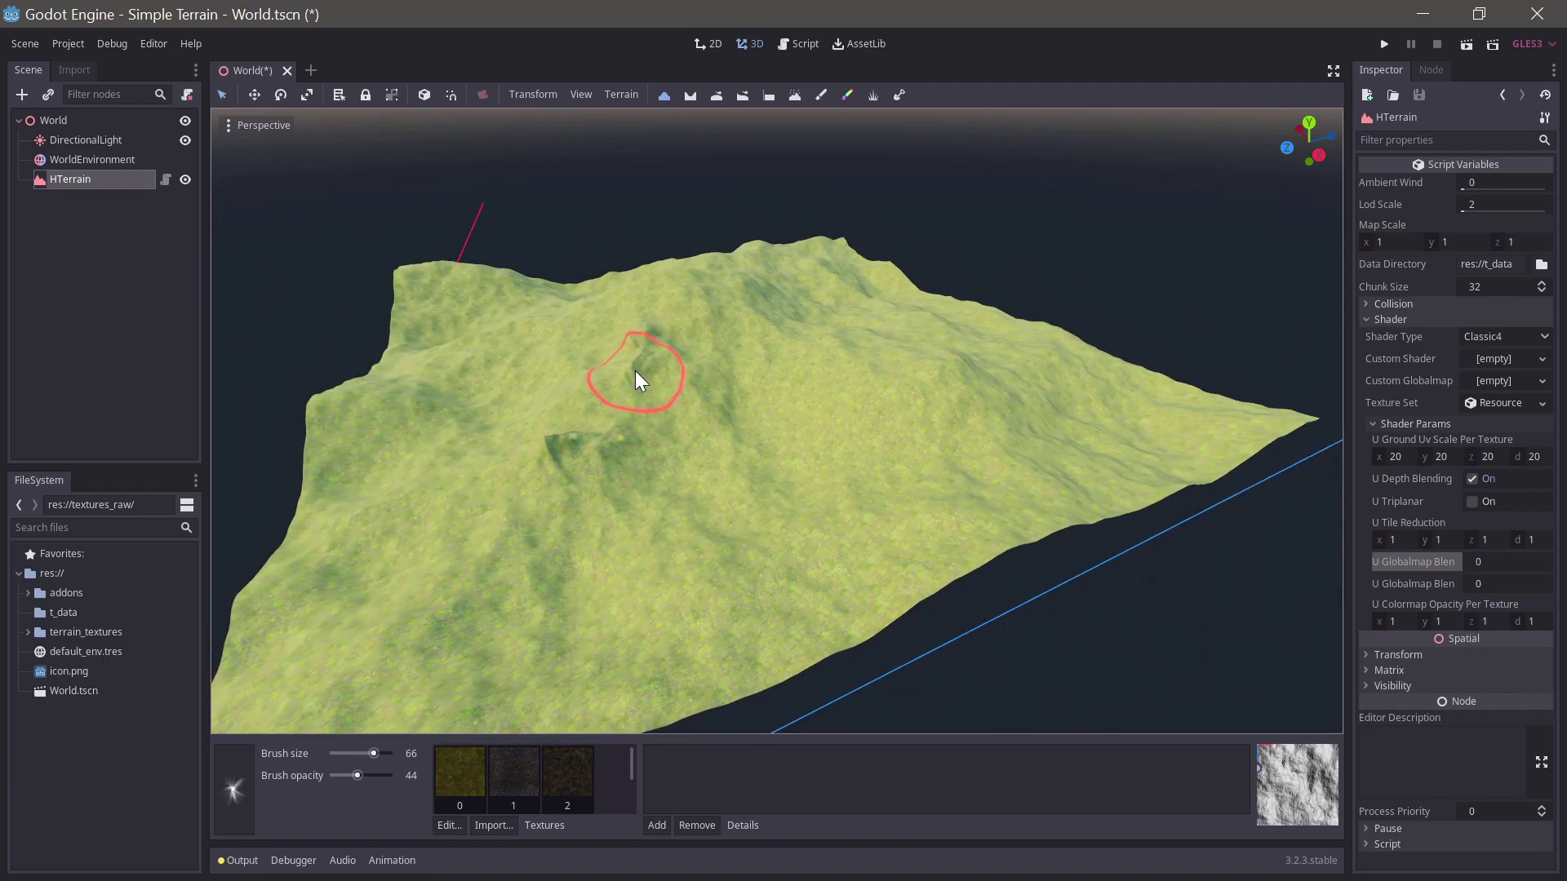
Step: Set the brush size to 101 and raise a ridge from the upper slope down the middle of the terrain
left_click_drag(375, 751, 378, 750)
middle_click_drag(622, 399, 612, 408)
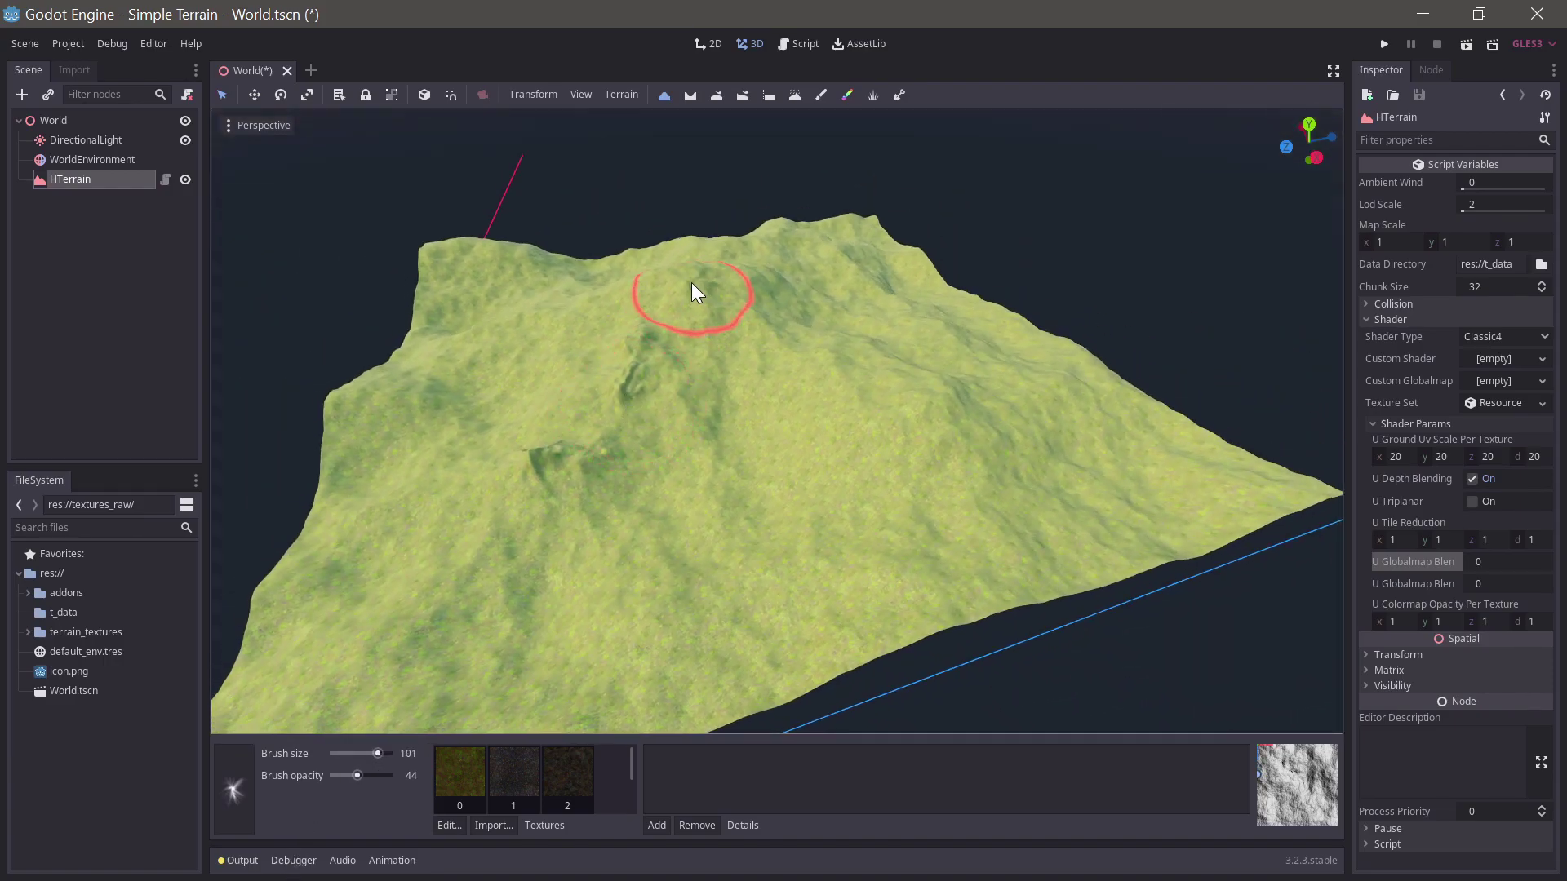
mouse_move(692, 282)
left_mouse_down()
mouse_move(690, 381)
mouse_move(532, 458)
mouse_move(481, 587)
left_mouse_up()
middle_click_drag(481, 586, 632, 600)
mouse_move(683, 336)
left_mouse_down()
mouse_move(591, 426)
mouse_move(565, 565)
mouse_move(530, 596)
left_mouse_up()
middle_click_drag(766, 539, 814, 526)
mouse_move(649, 526)
middle_mouse_down()
mouse_move(577, 556)
mouse_move(786, 300)
middle_mouse_up()
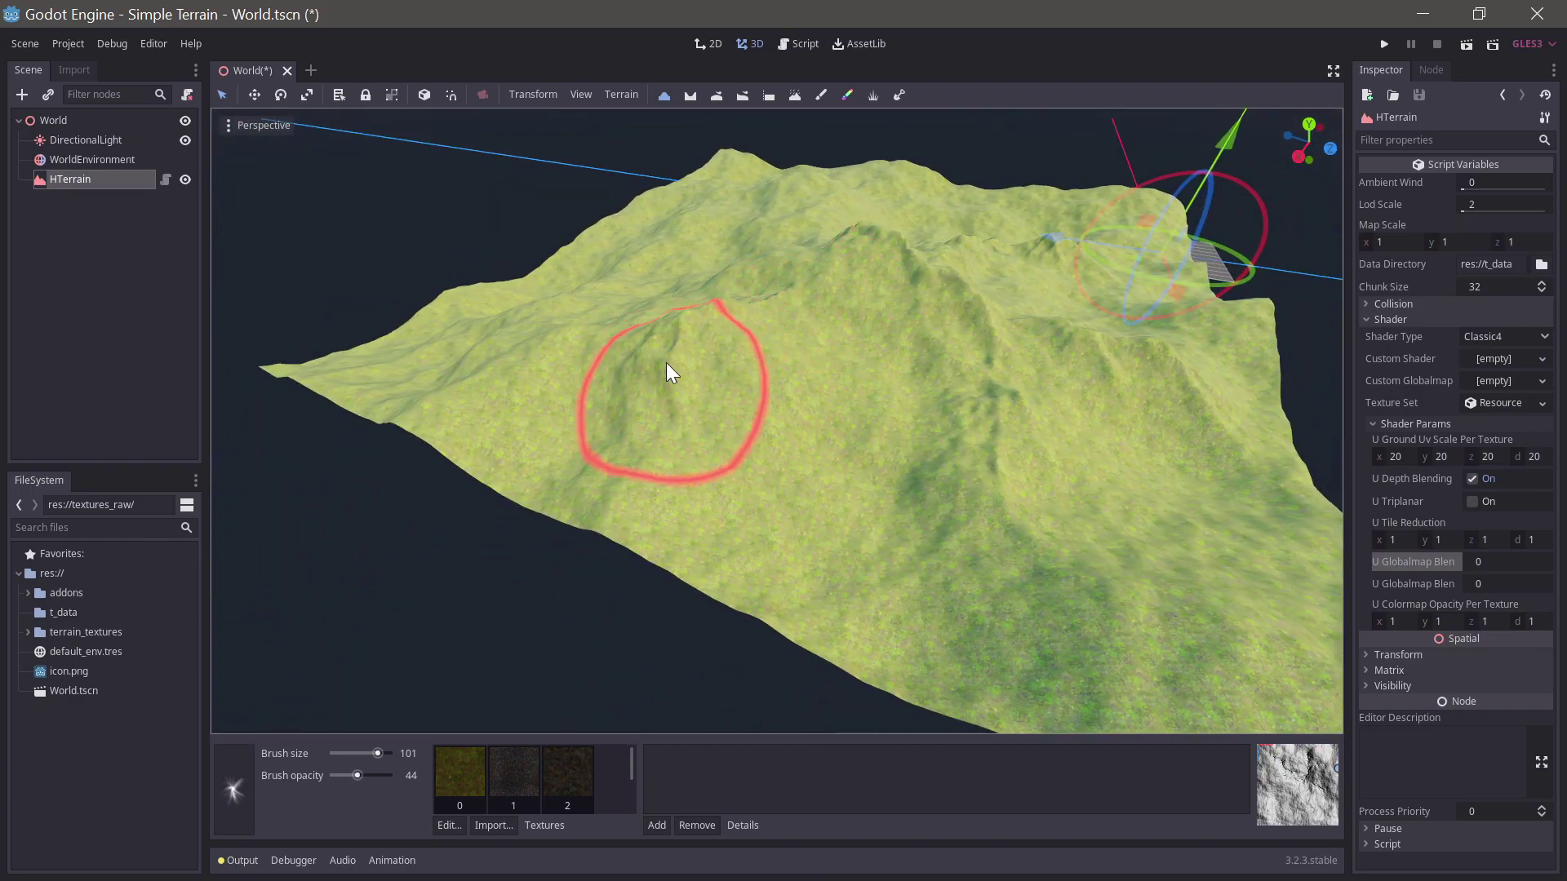
Step: Raise more ridges and peaks across the remaining sides of the terrain
middle_click_drag(593, 355, 749, 278)
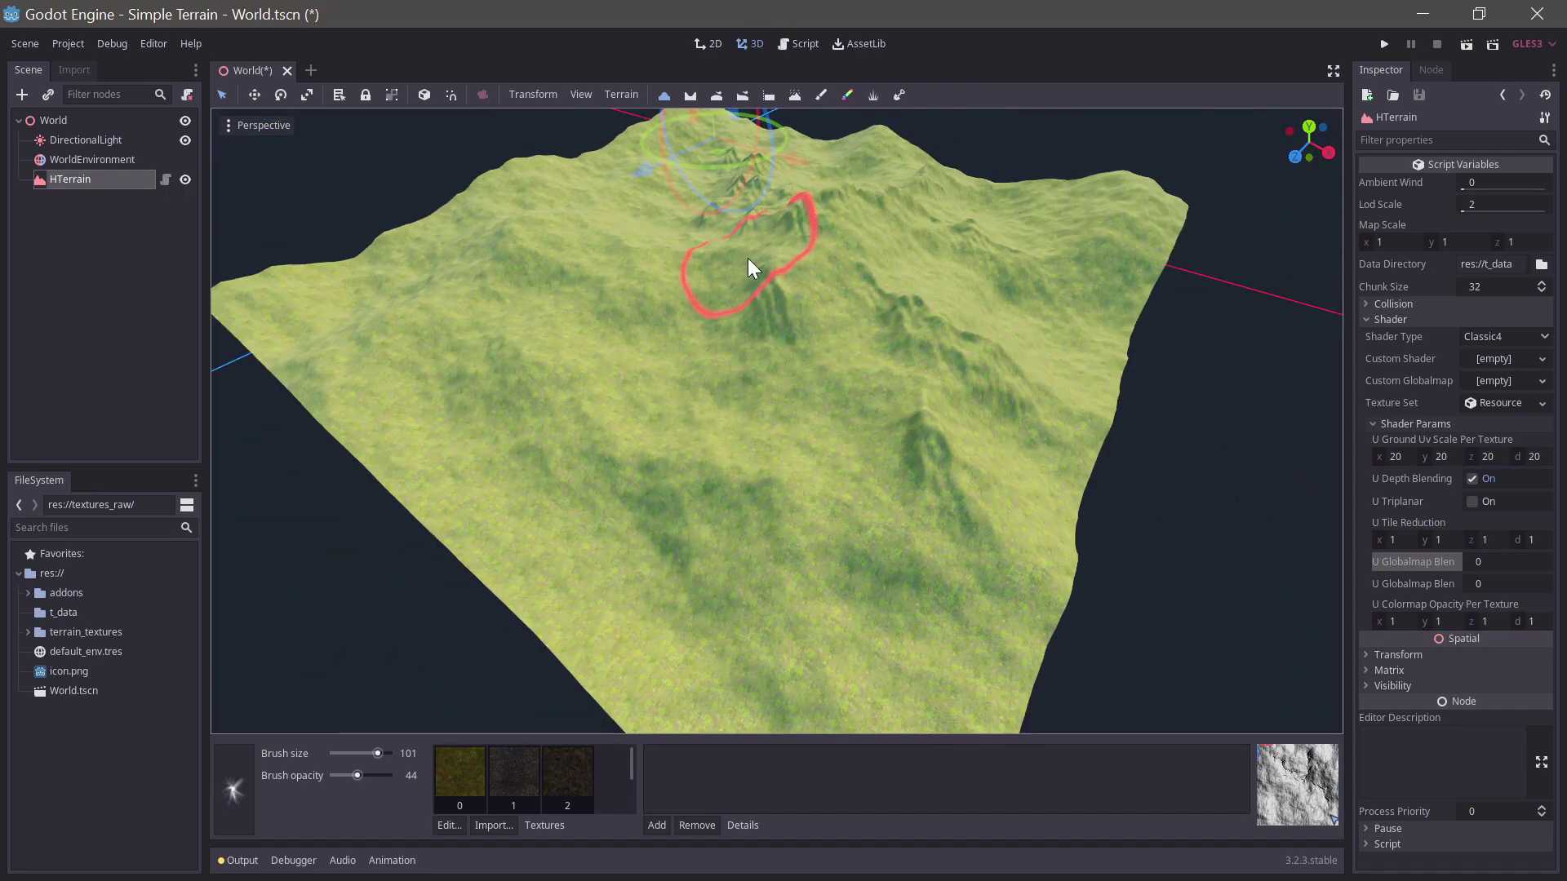
mouse_move(796, 391)
middle_mouse_down()
mouse_move(818, 225)
mouse_move(758, 282)
middle_mouse_up()
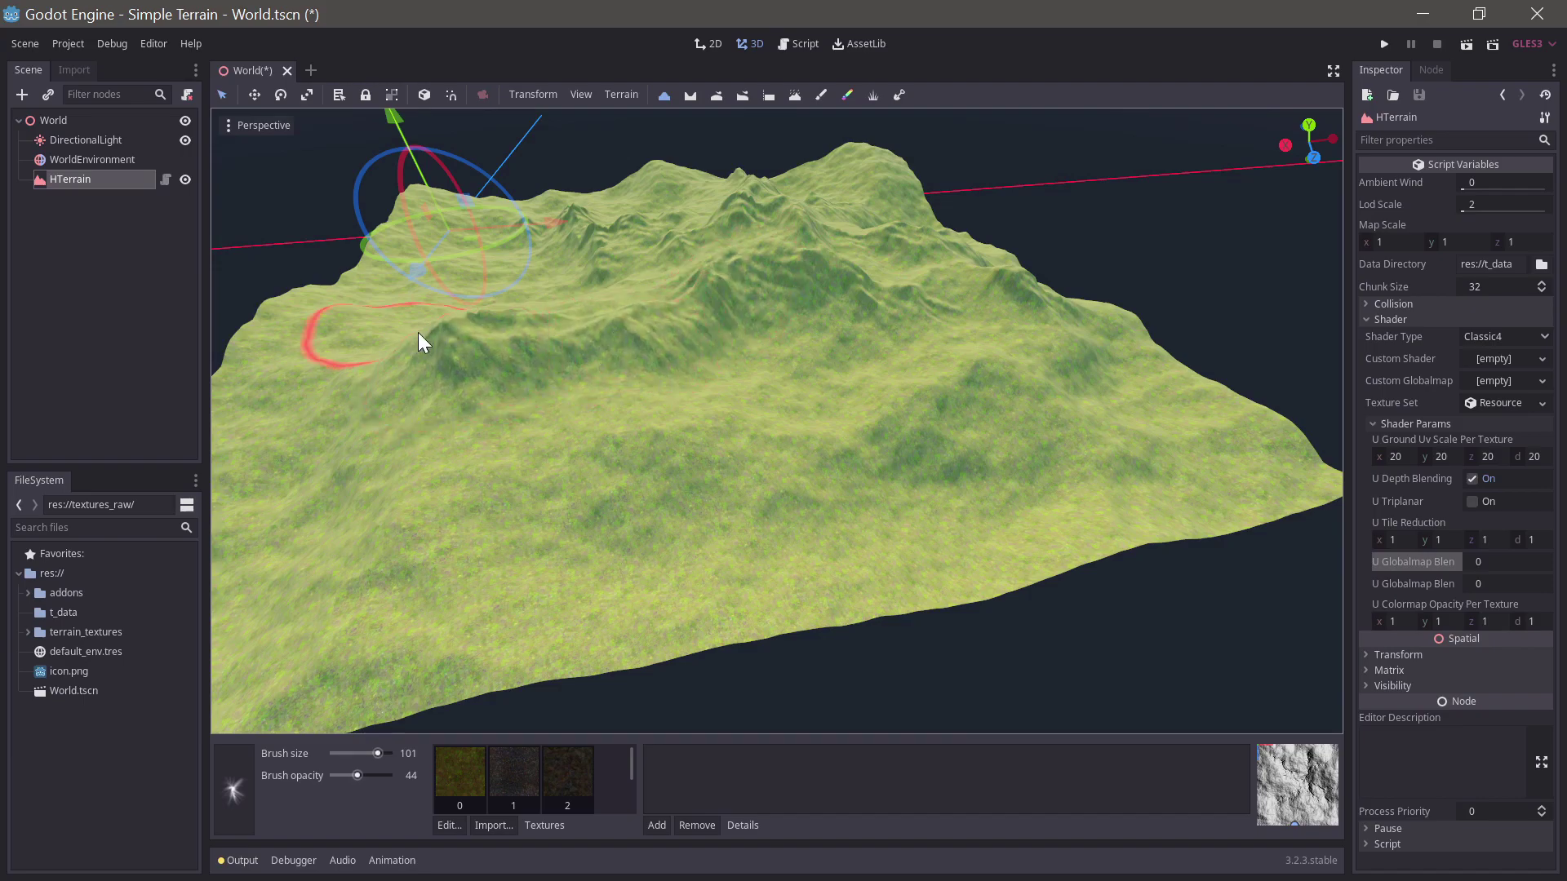
mouse_move(982, 360)
middle_mouse_down()
mouse_move(982, 390)
mouse_move(919, 395)
mouse_move(958, 317)
mouse_move(732, 291)
mouse_move(727, 364)
middle_mouse_up()
Step: Erode the raised ridges to roughen the mountain slopes
mouse_move(580, 329)
middle_mouse_down()
mouse_move(699, 418)
mouse_move(520, 501)
mouse_move(404, 454)
mouse_move(555, 568)
middle_mouse_up()
scroll(599, 502, "up", 3)
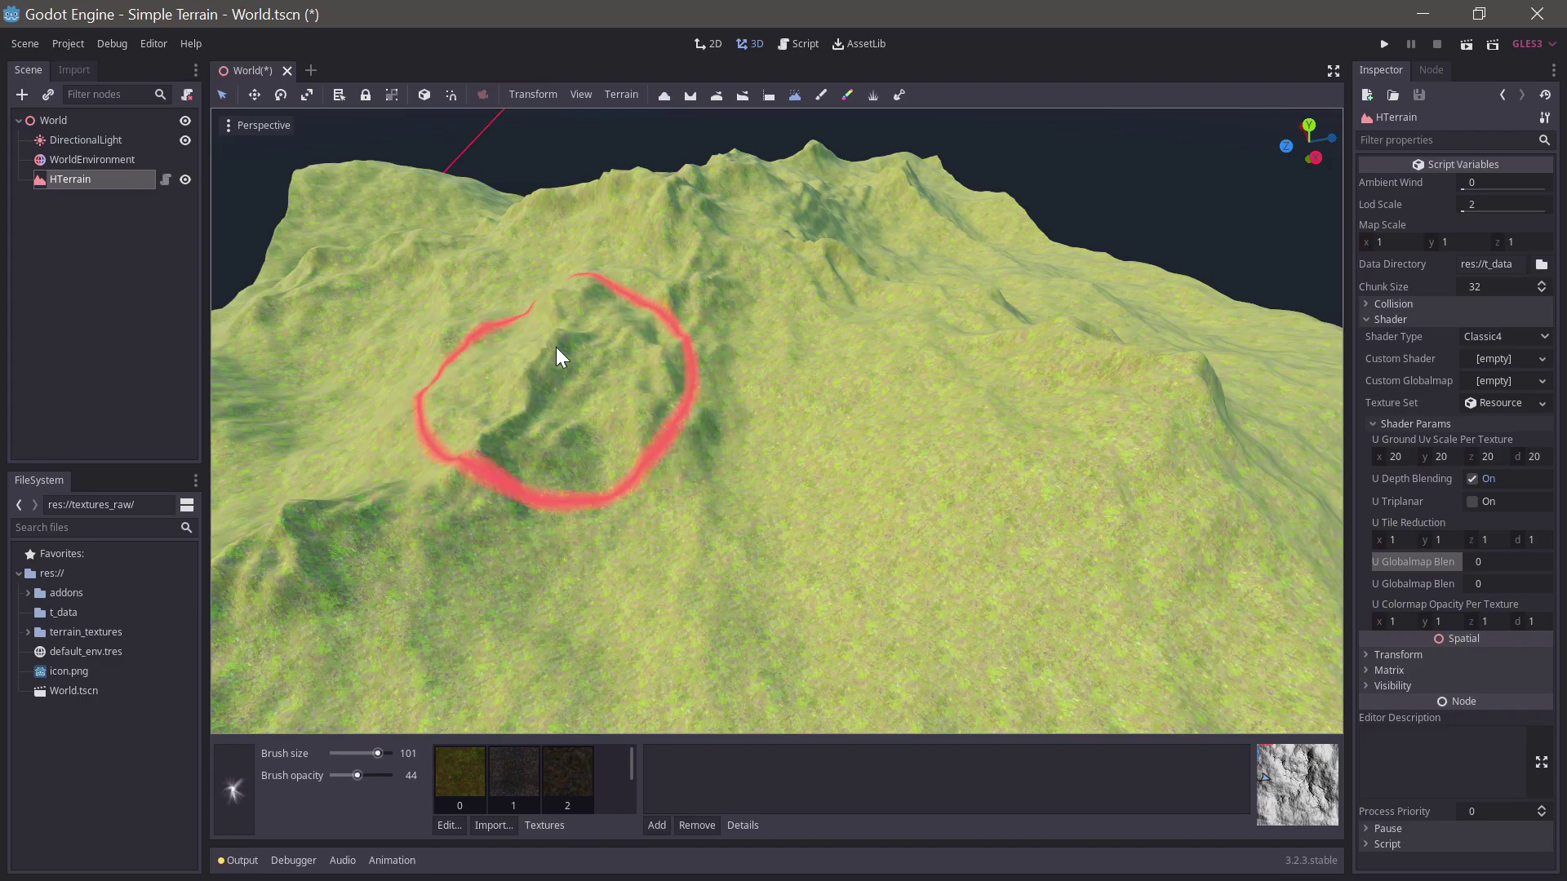
middle_click_drag(557, 346, 628, 368)
middle_click_drag(967, 514, 736, 377)
mouse_move(767, 523)
middle_mouse_down()
mouse_move(1088, 413)
mouse_move(1077, 385)
mouse_move(843, 421)
mouse_move(841, 361)
mouse_move(656, 452)
mouse_move(831, 417)
mouse_move(707, 91)
middle_mouse_up()
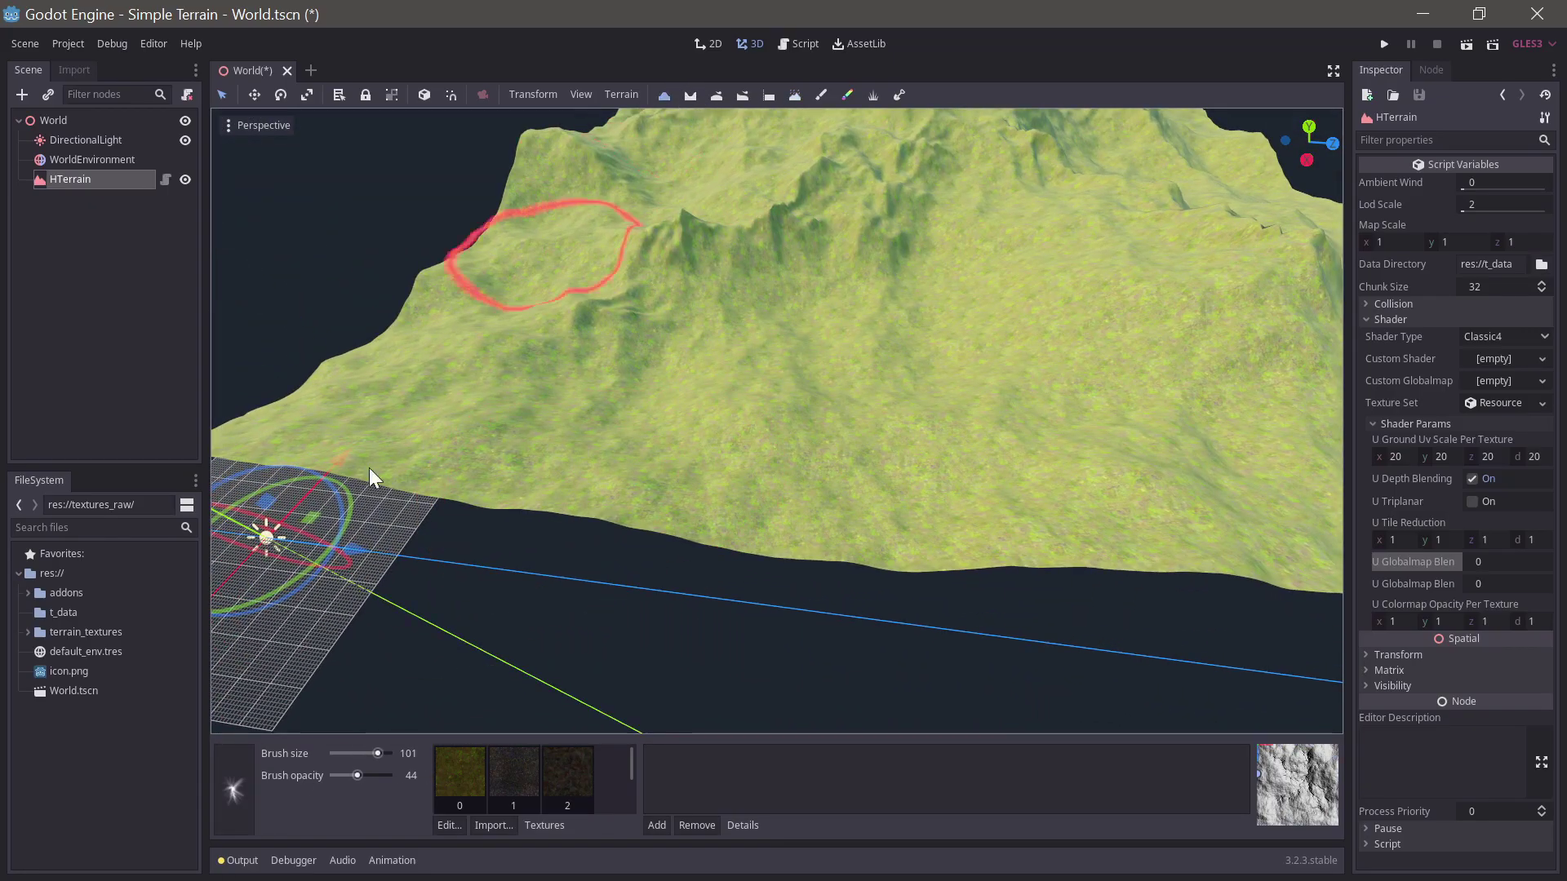
Step: Load the vegetation1.exr brush shape, set the brush size to 185 and opacity to 28, and raise the central ridges
left_click(233, 789)
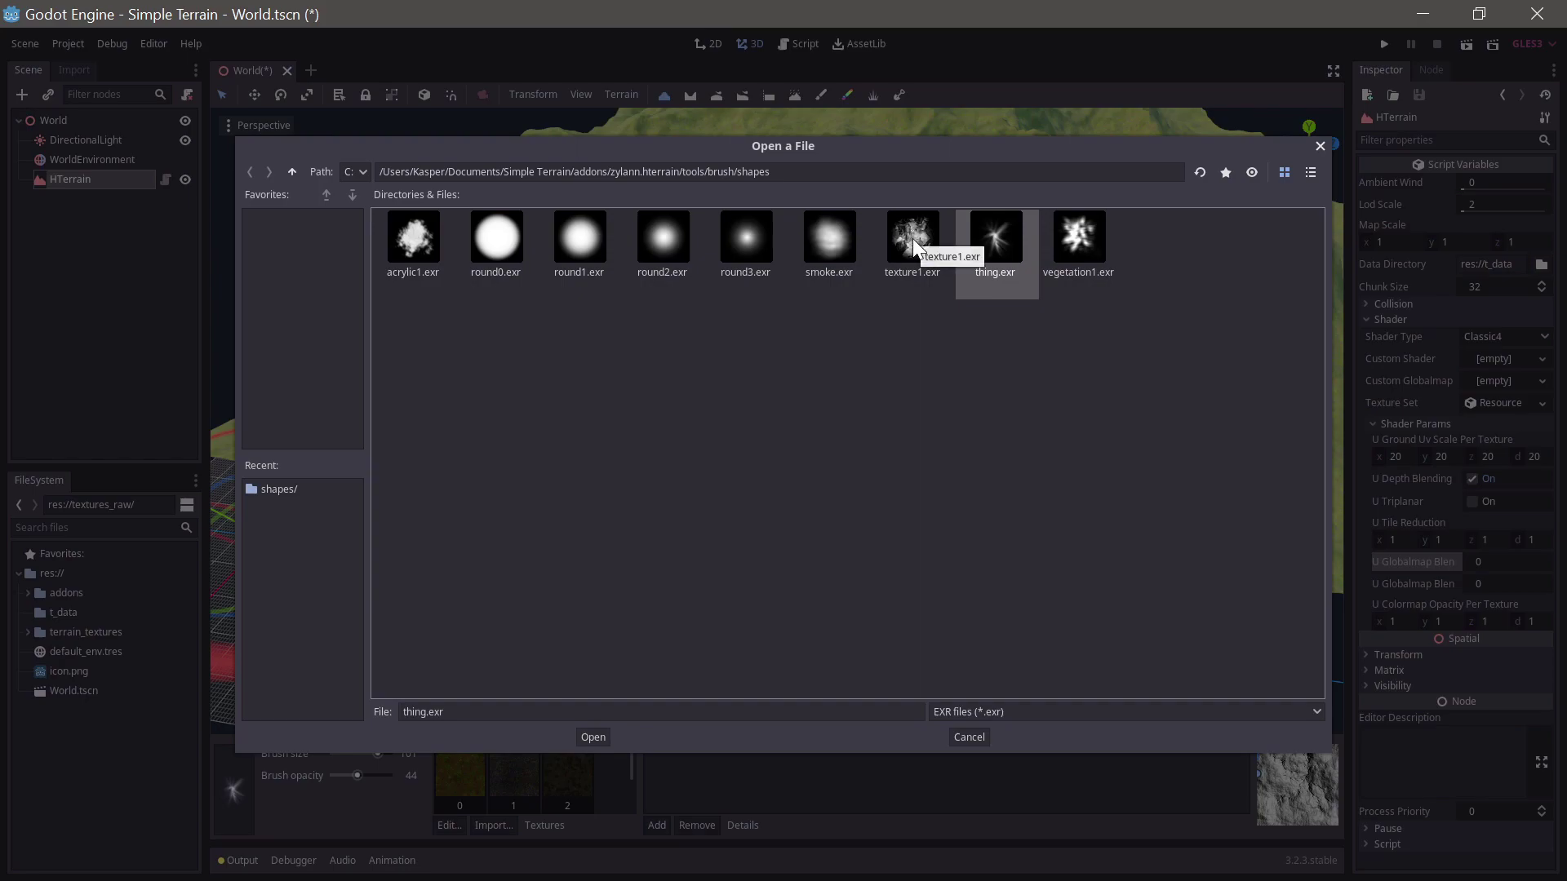
double_click(1080, 237)
scroll(786, 450, "up", 3)
left_click_drag(358, 776, 350, 775)
middle_click_drag(792, 441, 694, 490, "shift")
left_click_drag(382, 754, 388, 755)
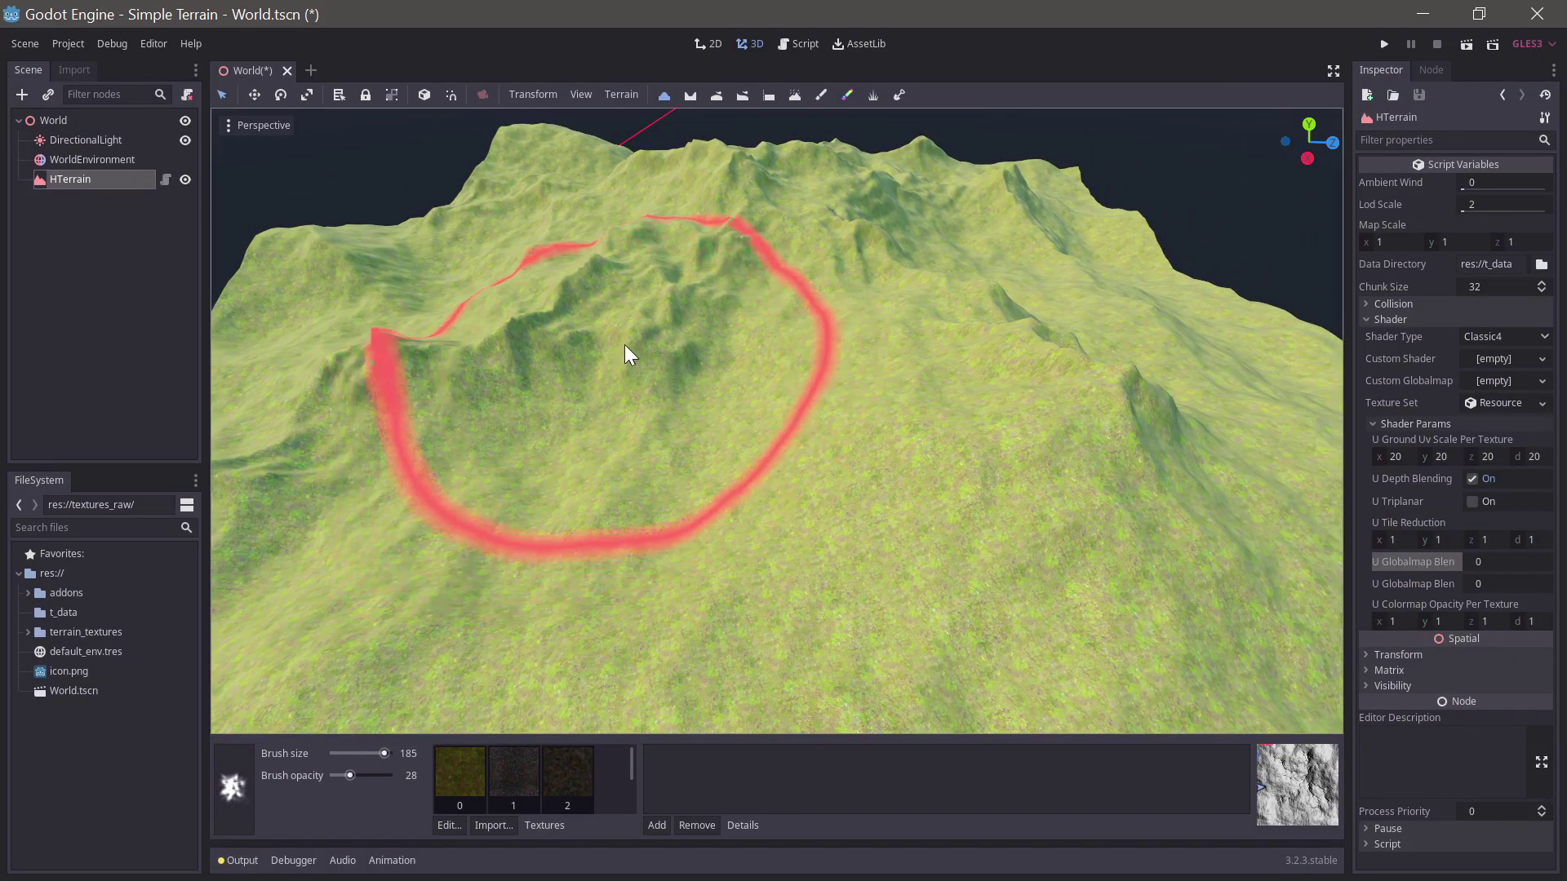
Step: Raise broad rugged hills on the flatter parts of the terrain with the vegetation brush shape
middle_click_drag(755, 325, 679, 379, "shift")
scroll(800, 470, "down", 3)
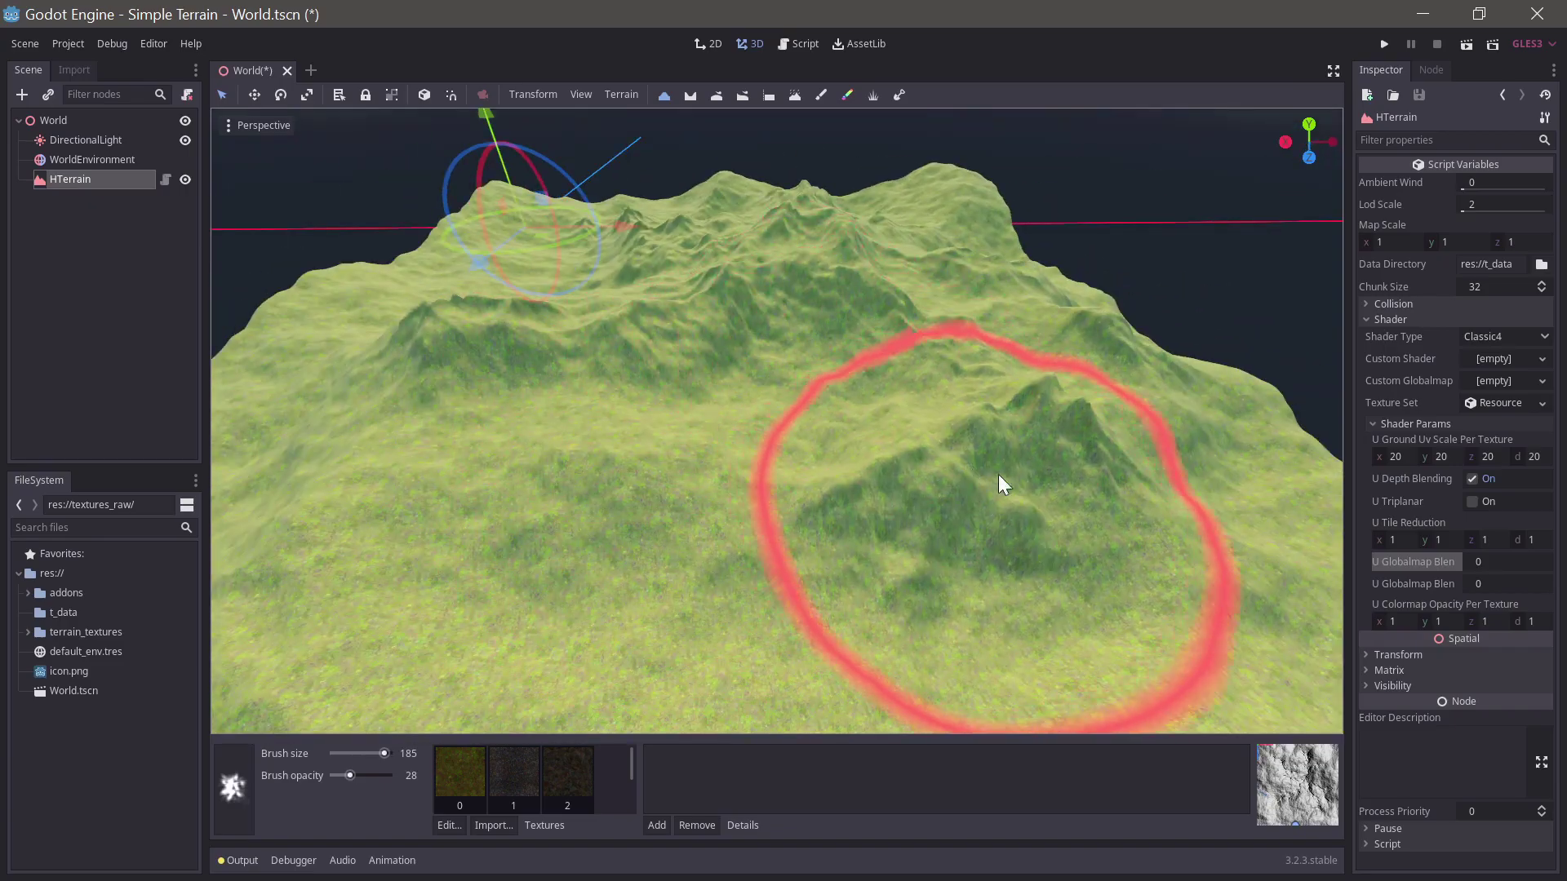
mouse_move(1023, 477)
middle_mouse_down()
mouse_move(670, 442)
mouse_move(839, 461)
mouse_move(761, 516)
mouse_move(651, 375)
mouse_move(757, 355)
mouse_move(735, 374)
mouse_move(840, 402)
middle_mouse_up()
scroll(684, 451, "up", 3)
scroll(684, 349, "down", 4)
middle_click_drag(678, 337, 432, 732)
scroll(1069, 398, "up", 4)
Step: Smooth rough spots on the sculpted terrain with the brush at size 33
left_click(716, 95)
mouse_move(384, 754)
left_mouse_down()
mouse_move(351, 753)
mouse_move(366, 754)
left_mouse_up()
mouse_move(645, 389)
middle_mouse_down()
mouse_move(826, 520)
mouse_move(809, 446)
mouse_move(646, 558)
mouse_move(767, 537)
mouse_move(560, 465)
mouse_move(604, 520)
mouse_move(507, 527)
mouse_move(819, 454)
mouse_move(828, 486)
mouse_move(783, 493)
mouse_move(908, 490)
mouse_move(889, 506)
middle_mouse_up()
scroll(767, 537, "up", 2)
scroll(819, 454, "up", 1)
scroll(783, 493, "down", 3)
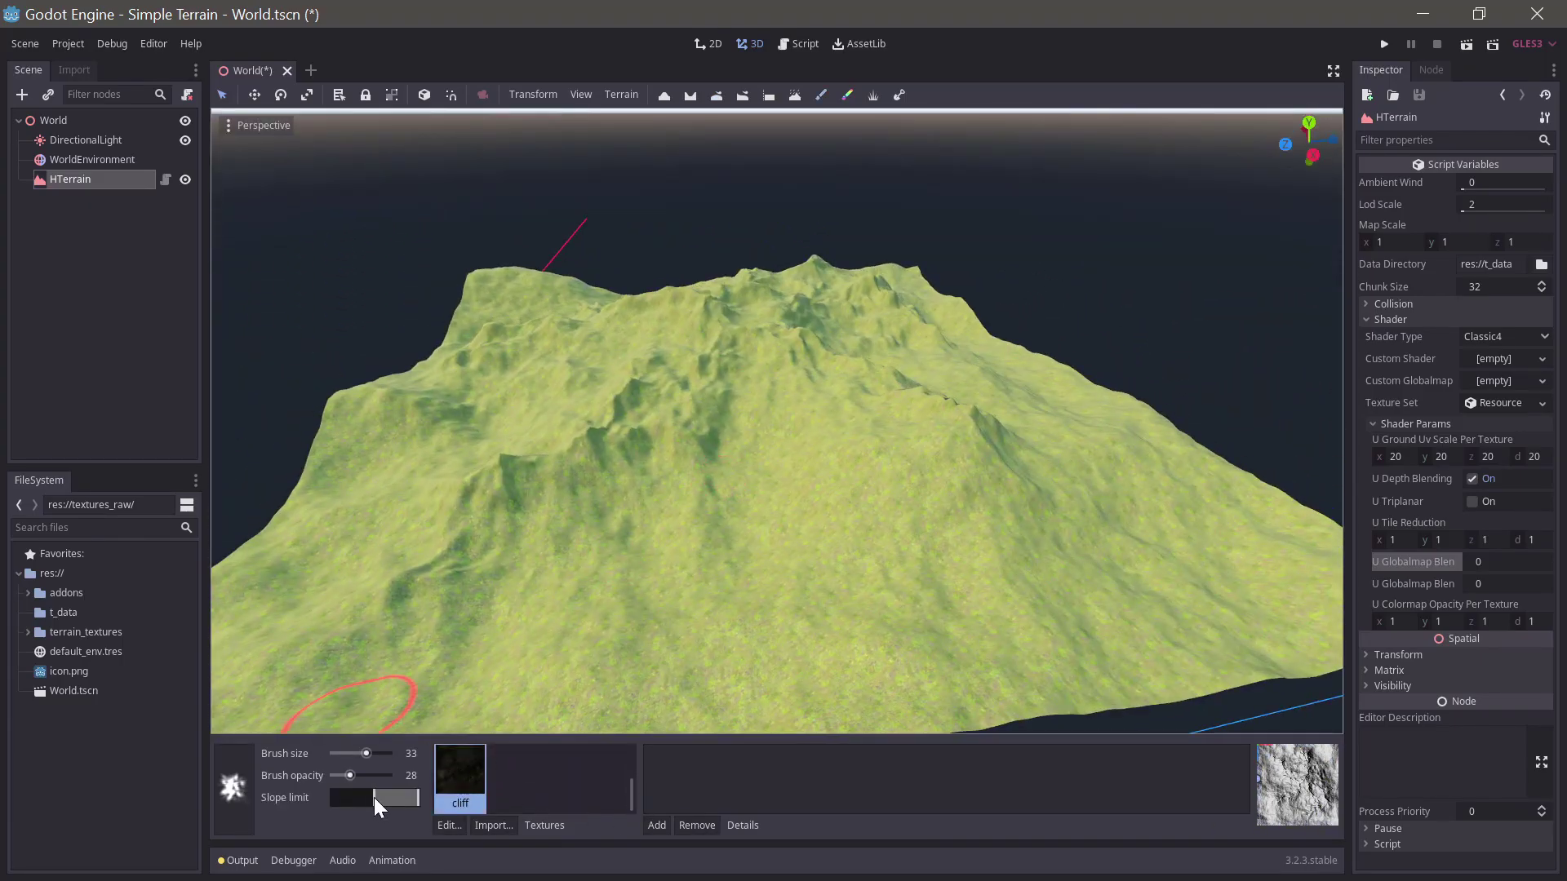
Step: Load the round2.exr brush shape and set the brush size to 118 for painting the cliff texture
left_click(374, 753)
left_click(234, 788)
double_click(658, 262)
middle_click_drag(658, 262, 621, 298)
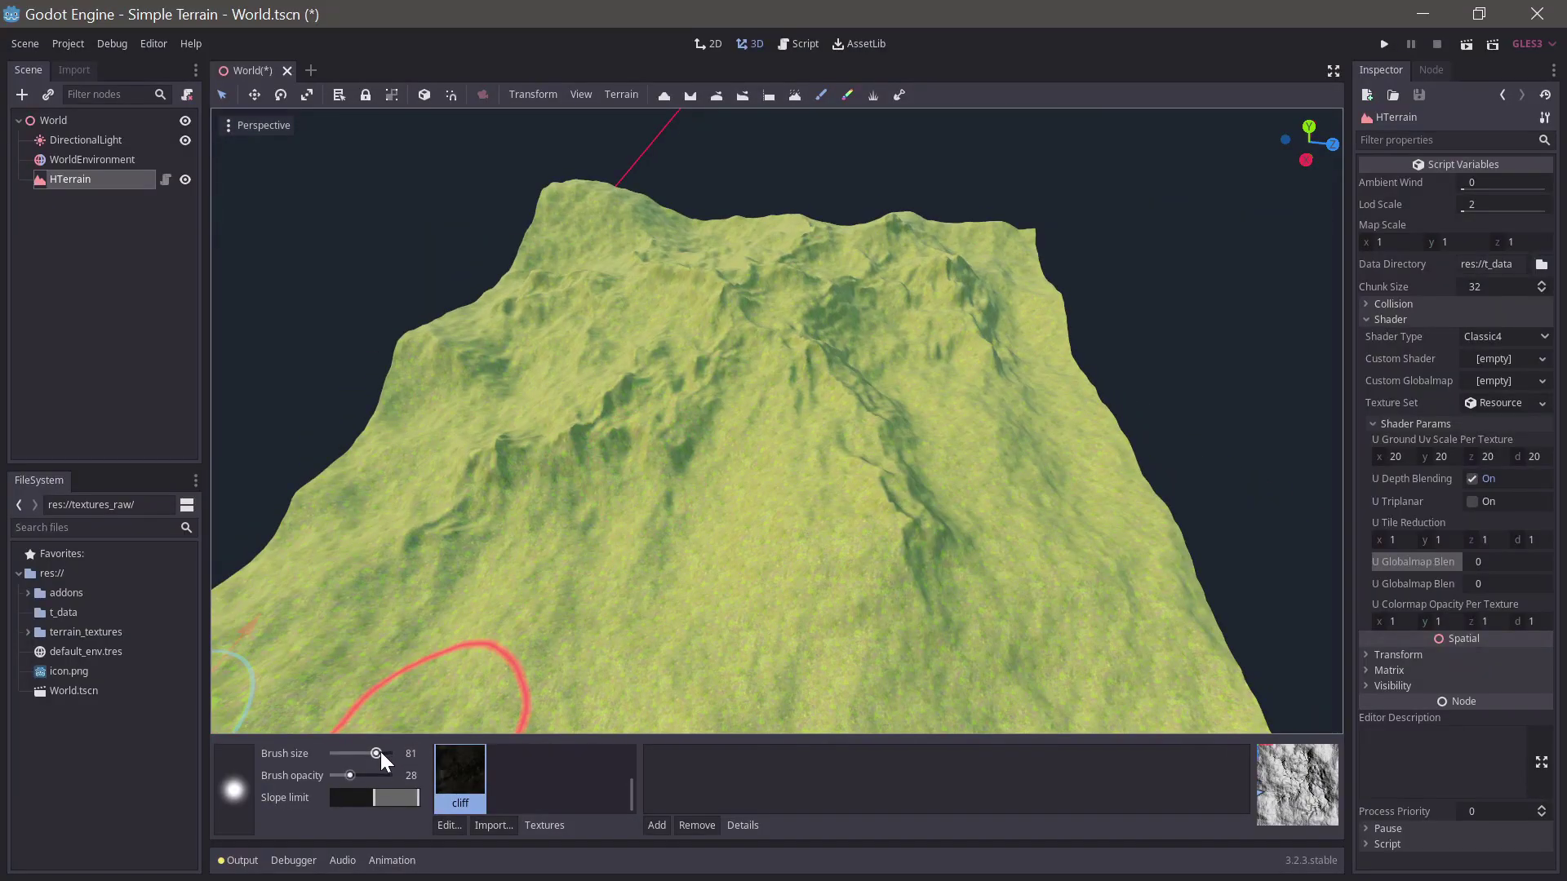
left_click(380, 752)
Step: Paint the cliff texture over the steep mountain slopes, keeping the slope limit's lower bound near the middle
mouse_move(490, 467)
left_mouse_down()
mouse_move(634, 443)
mouse_move(849, 555)
left_mouse_up()
middle_click_drag(849, 555, 753, 522)
left_click_drag(767, 367, 739, 326)
mouse_move(739, 327)
middle_mouse_down()
mouse_move(710, 409)
mouse_move(735, 481)
middle_mouse_up()
left_click_drag(735, 506, 796, 496)
middle_click_drag(796, 497, 702, 457)
left_click_drag(719, 441, 870, 340)
middle_click_drag(870, 339, 791, 318)
Step: Lower the minimum slope limit slightly and paint the cliff texture over more of the mountain ridges
left_click_drag(374, 796, 364, 793)
left_click_drag(710, 380, 878, 447)
mouse_move(951, 447)
middle_mouse_down()
mouse_move(917, 413)
mouse_move(889, 482)
mouse_move(638, 594)
mouse_move(858, 360)
mouse_move(856, 436)
mouse_move(682, 455)
mouse_move(699, 471)
mouse_move(659, 416)
mouse_move(718, 483)
mouse_move(704, 506)
middle_mouse_up()
scroll(508, 774, "up", 3)
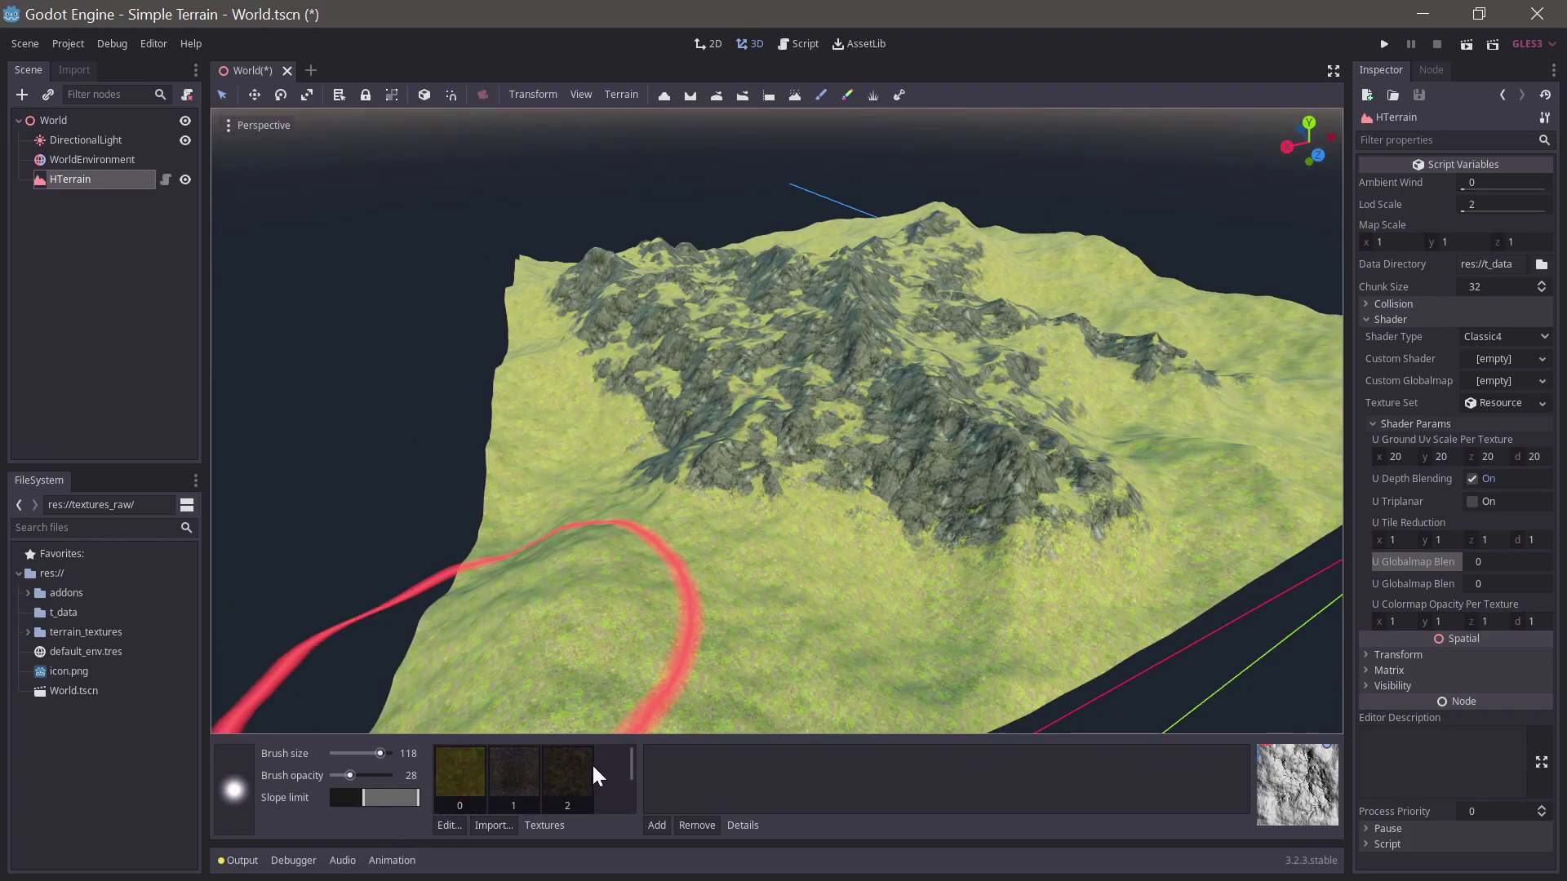
Step: Choose texture 2, raise the minimum slope limit and load the vegetation1.exr brush shape
left_click(578, 770)
left_click_drag(364, 796, 382, 797)
left_click(234, 790)
double_click(1061, 251)
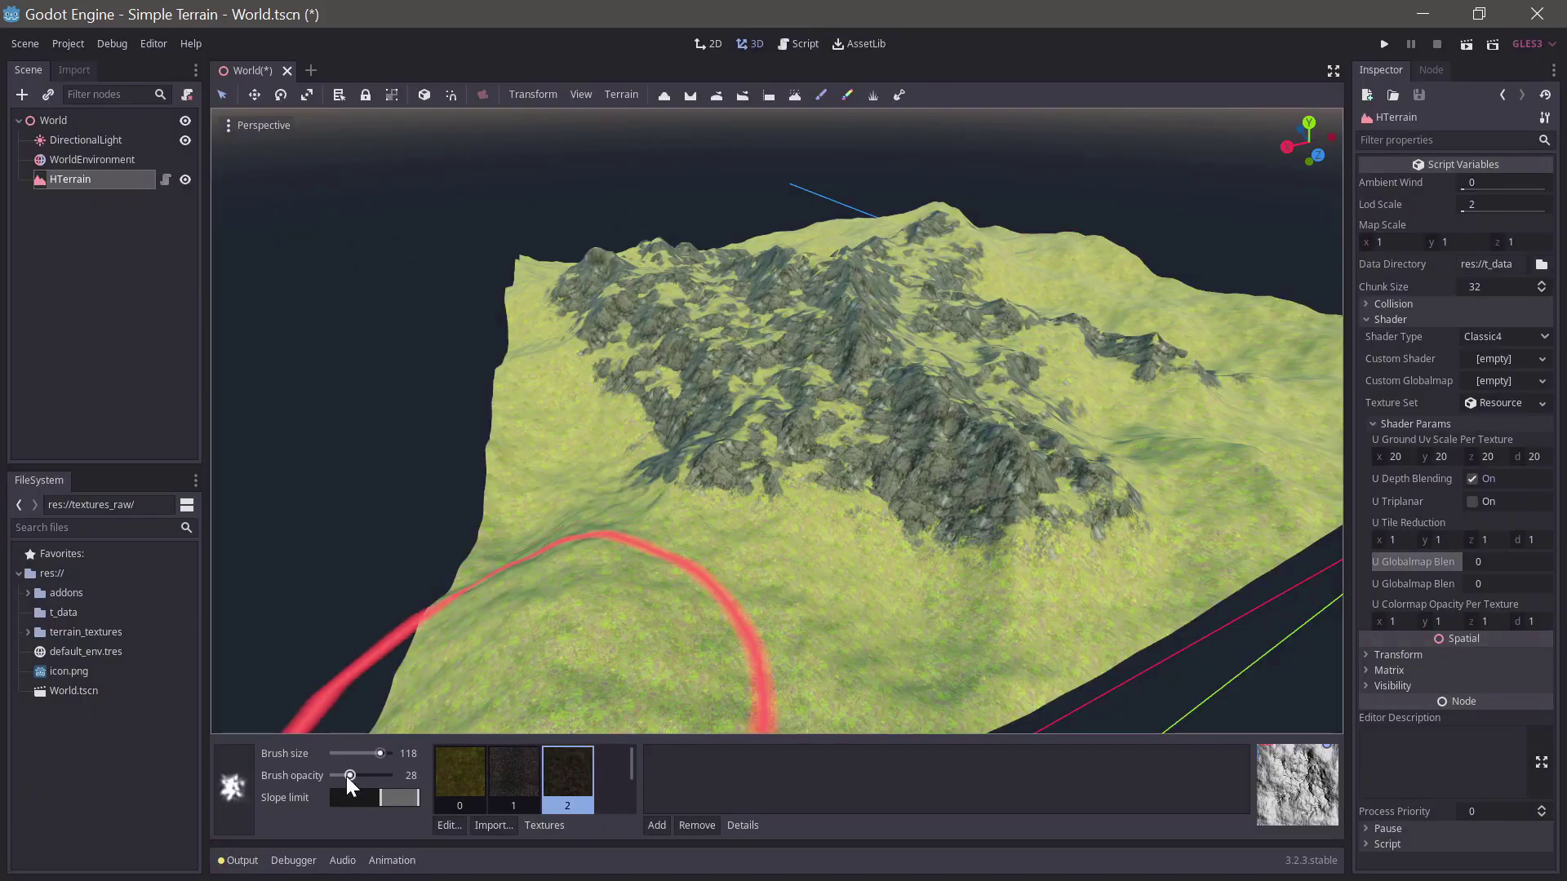
Step: Lower the minimum slope limit a little and paint texture 2 along the slopes around the cliffs
middle_click_drag(530, 510, 438, 520)
scroll(437, 519, "down", 2)
left_click_drag(380, 797, 372, 797)
left_click_drag(453, 488, 971, 604)
mouse_move(971, 604)
middle_mouse_down("shift")
mouse_move(803, 542)
mouse_move(951, 380)
mouse_move(983, 431)
middle_mouse_up("shift")
scroll(803, 542, "down", 2)
Step: Lower the minimum slope limit further and paint texture 2 in patches across the gentler outer slopes
left_click_drag(372, 797, 360, 797)
middle_click_drag(558, 336, 469, 514)
left_click_drag(469, 514, 481, 620)
mouse_move(571, 645)
middle_mouse_down()
mouse_move(635, 634)
mouse_move(815, 330)
mouse_move(629, 444)
mouse_move(669, 413)
mouse_move(604, 327)
middle_mouse_up()
scroll(815, 330, "up", 3)
left_click(704, 461)
scroll(756, 512, "down", 6)
mouse_move(1126, 522)
middle_mouse_down("shift")
mouse_move(834, 567)
mouse_move(849, 380)
mouse_move(792, 413)
mouse_move(884, 448)
mouse_move(552, 479)
mouse_move(462, 525)
mouse_move(620, 535)
mouse_move(787, 580)
middle_mouse_up("shift")
scroll(787, 580, "up", 3)
Step: Set the brush opacity to 11 and blend texture 2 lightly around the cliff edges
left_click(341, 776)
middle_click_drag(645, 637, 698, 630)
scroll(780, 411, "up", 5)
mouse_move(780, 412)
middle_mouse_down()
mouse_move(707, 453)
mouse_move(776, 497)
mouse_move(626, 420)
mouse_move(631, 457)
mouse_move(961, 376)
mouse_move(826, 498)
middle_mouse_up()
mouse_move(653, 490)
middle_mouse_down()
mouse_move(899, 497)
mouse_move(958, 536)
mouse_move(798, 374)
mouse_move(721, 585)
mouse_move(542, 507)
mouse_move(442, 586)
mouse_move(598, 362)
mouse_move(669, 374)
middle_mouse_up()
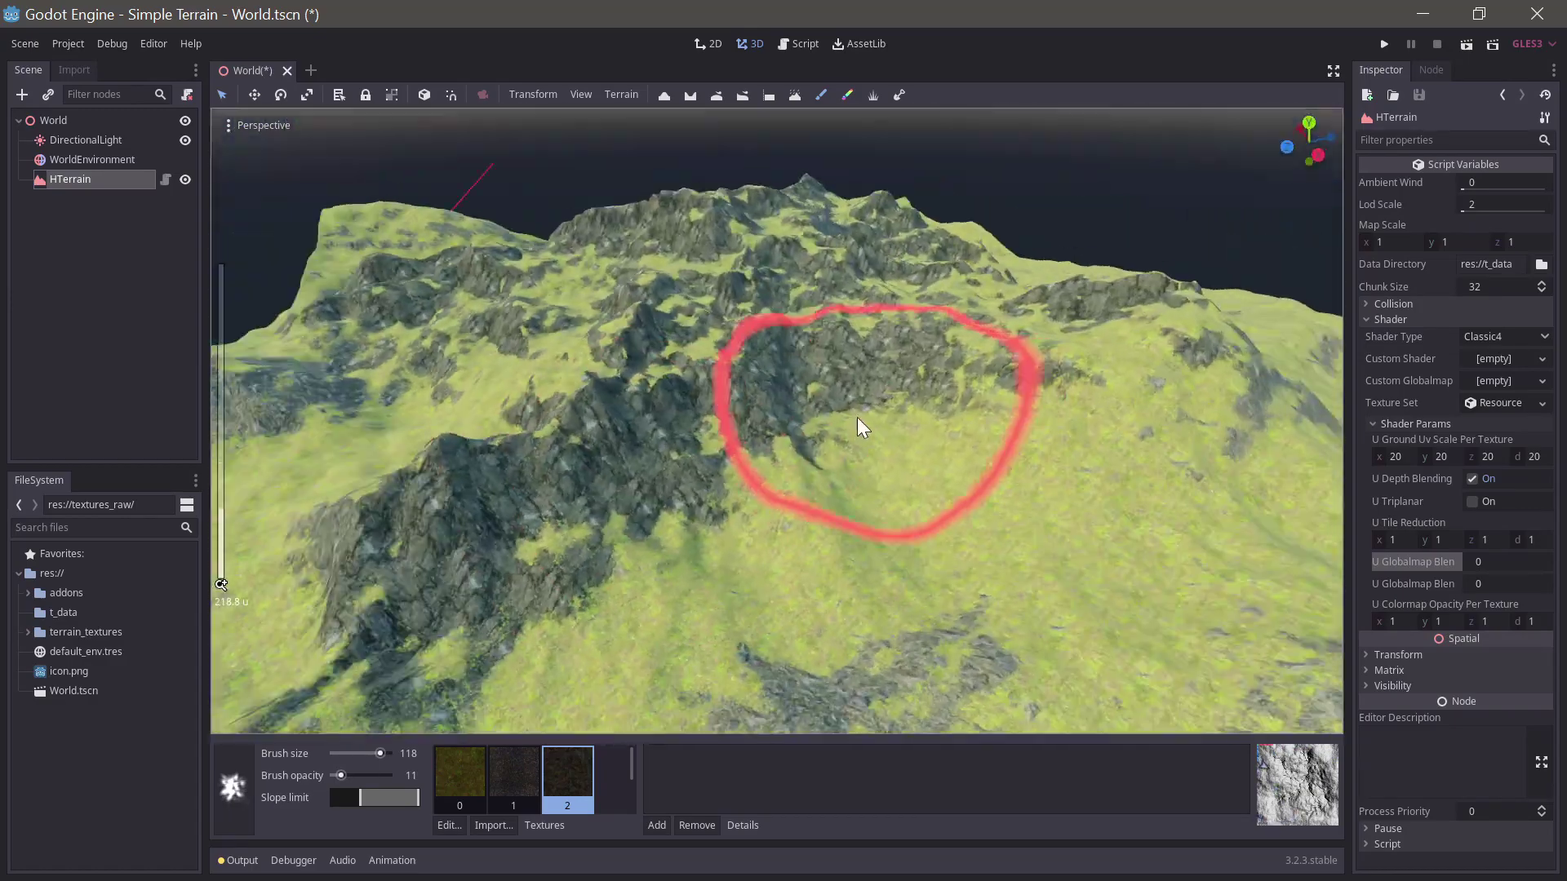
middle_click_drag(856, 419, 735, 571)
Step: Choose texture 1, limit painting to nearly flat slopes and set the brush size to 81
left_click(513, 779)
left_click_drag(413, 799, 350, 800)
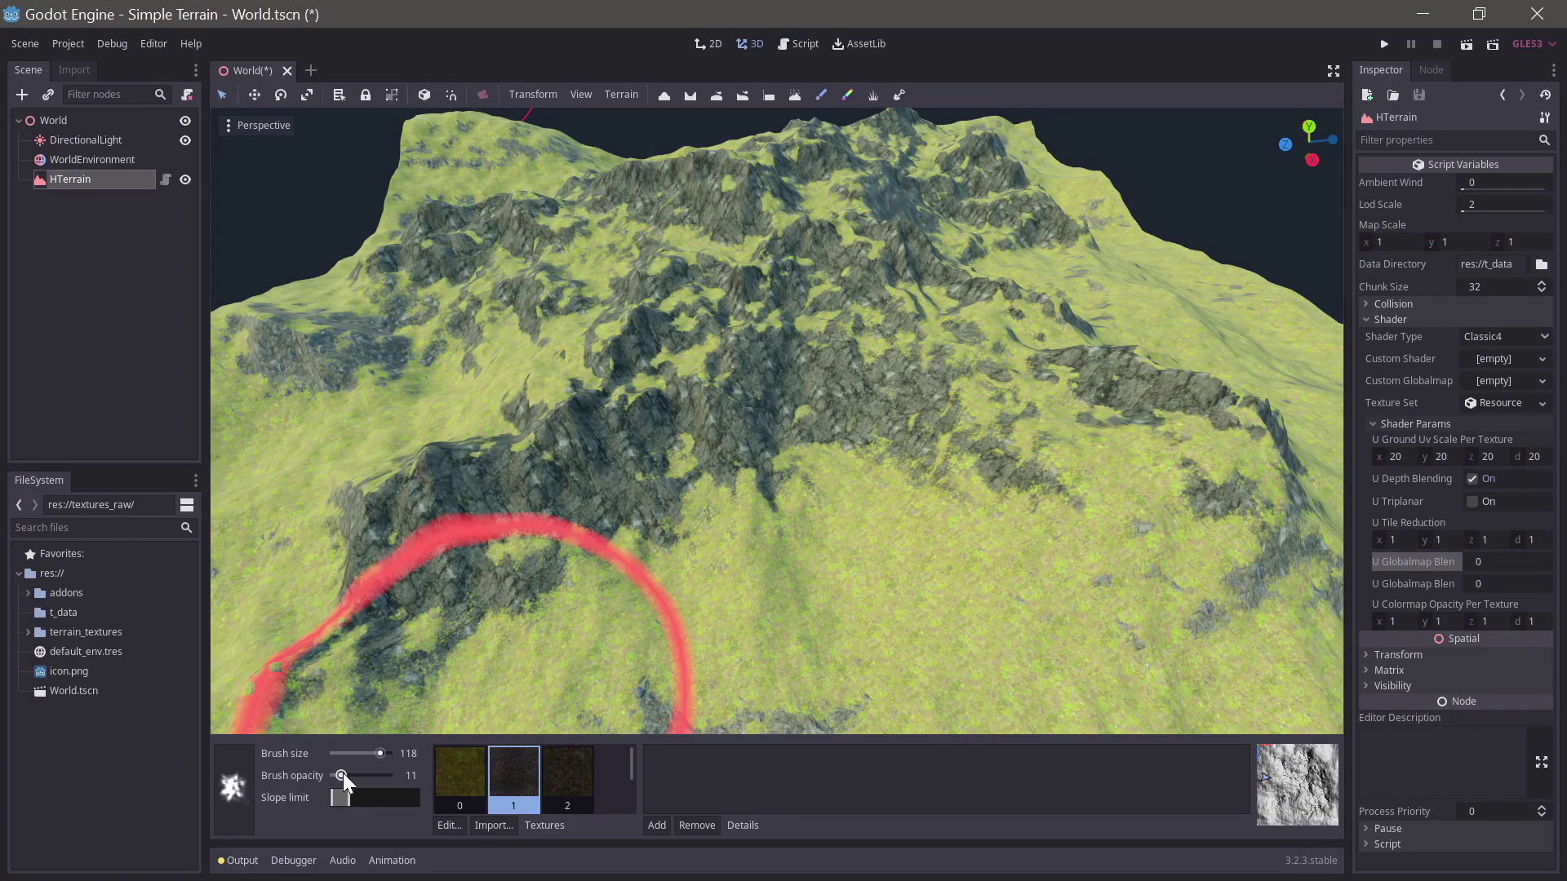
left_click(376, 753)
Step: Paint texture 1 onto the flat areas between the rocky ridges
scroll(649, 459, "up", 6)
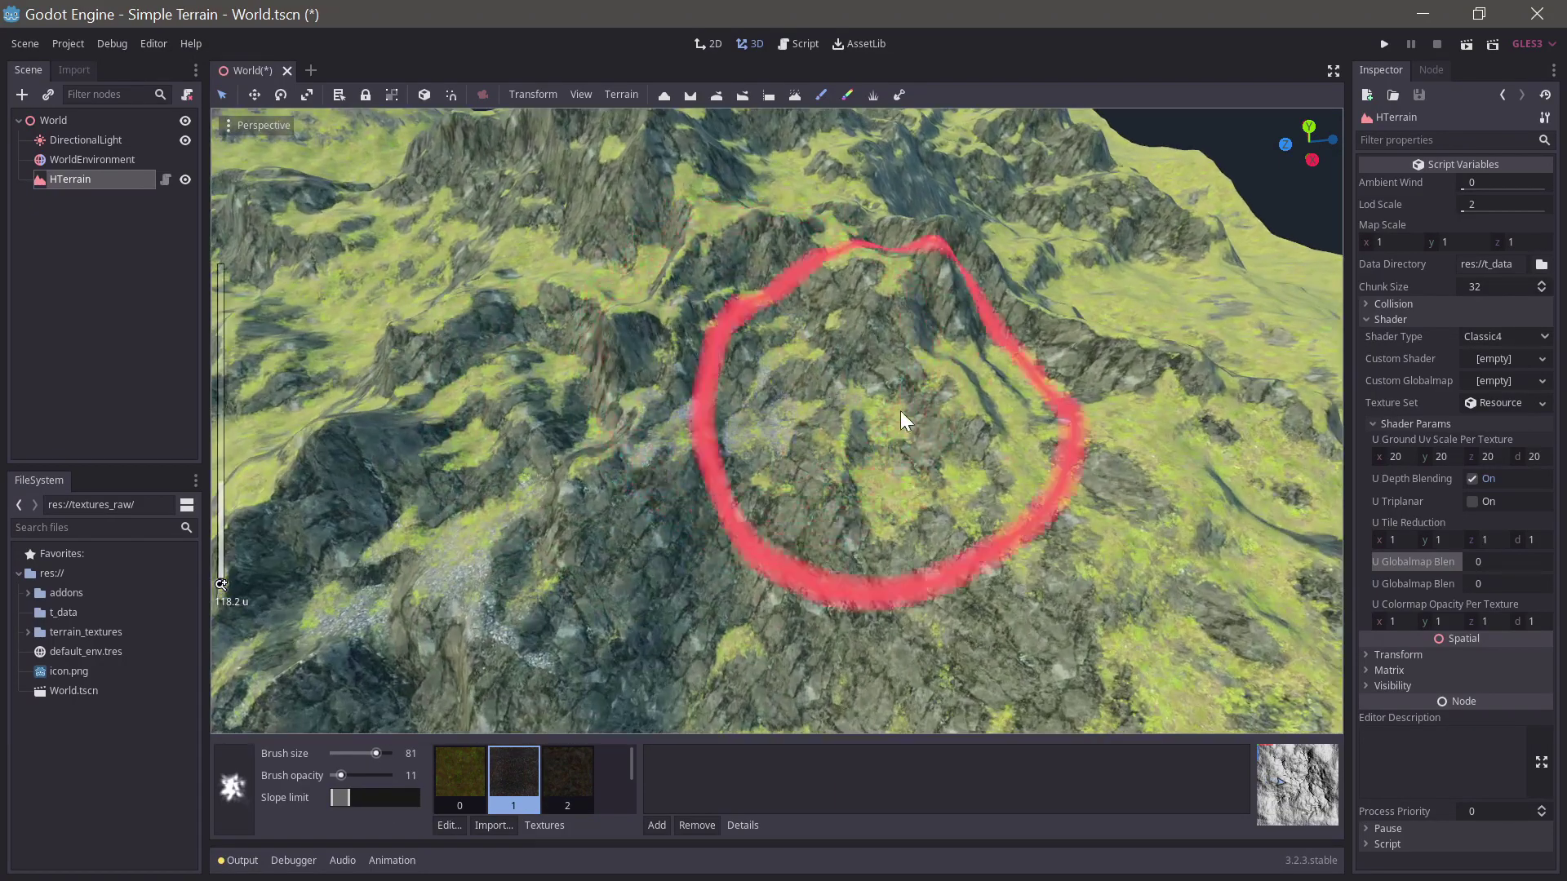
mouse_move(899, 410)
middle_mouse_down("shift")
mouse_move(749, 479)
mouse_move(694, 481)
middle_mouse_up("shift")
middle_click_drag(974, 491, 788, 508)
scroll(763, 450, "down", 4)
mouse_move(738, 403)
middle_mouse_down()
mouse_move(703, 540)
mouse_move(870, 568)
mouse_move(685, 482)
mouse_move(782, 295)
mouse_move(825, 518)
mouse_move(801, 566)
mouse_move(752, 444)
mouse_move(707, 545)
mouse_move(581, 570)
mouse_move(797, 336)
mouse_move(819, 421)
mouse_move(731, 445)
mouse_move(583, 555)
mouse_move(845, 513)
mouse_move(728, 515)
middle_mouse_up()
scroll(707, 546, "down", 2)
mouse_move(944, 565)
middle_mouse_down()
mouse_move(1031, 511)
mouse_move(748, 508)
mouse_move(1045, 544)
mouse_move(960, 511)
mouse_move(957, 581)
middle_mouse_up()
scroll(791, 516, "down", 2)
scroll(578, 771, "down", 4)
Step: Choose the cliff texture, open the slope limit to the full range and set the brush size to 14
left_click(460, 798)
left_click_drag(346, 800, 421, 797)
left_click(366, 753)
mouse_move(501, 709)
middle_mouse_down()
mouse_move(635, 482)
mouse_move(609, 350)
mouse_move(800, 339)
mouse_move(556, 87)
mouse_move(582, 525)
middle_mouse_up()
left_click(357, 753)
Step: Paint small cliff texture details onto the ridge tops and between the rocks
scroll(666, 391, "down", 3)
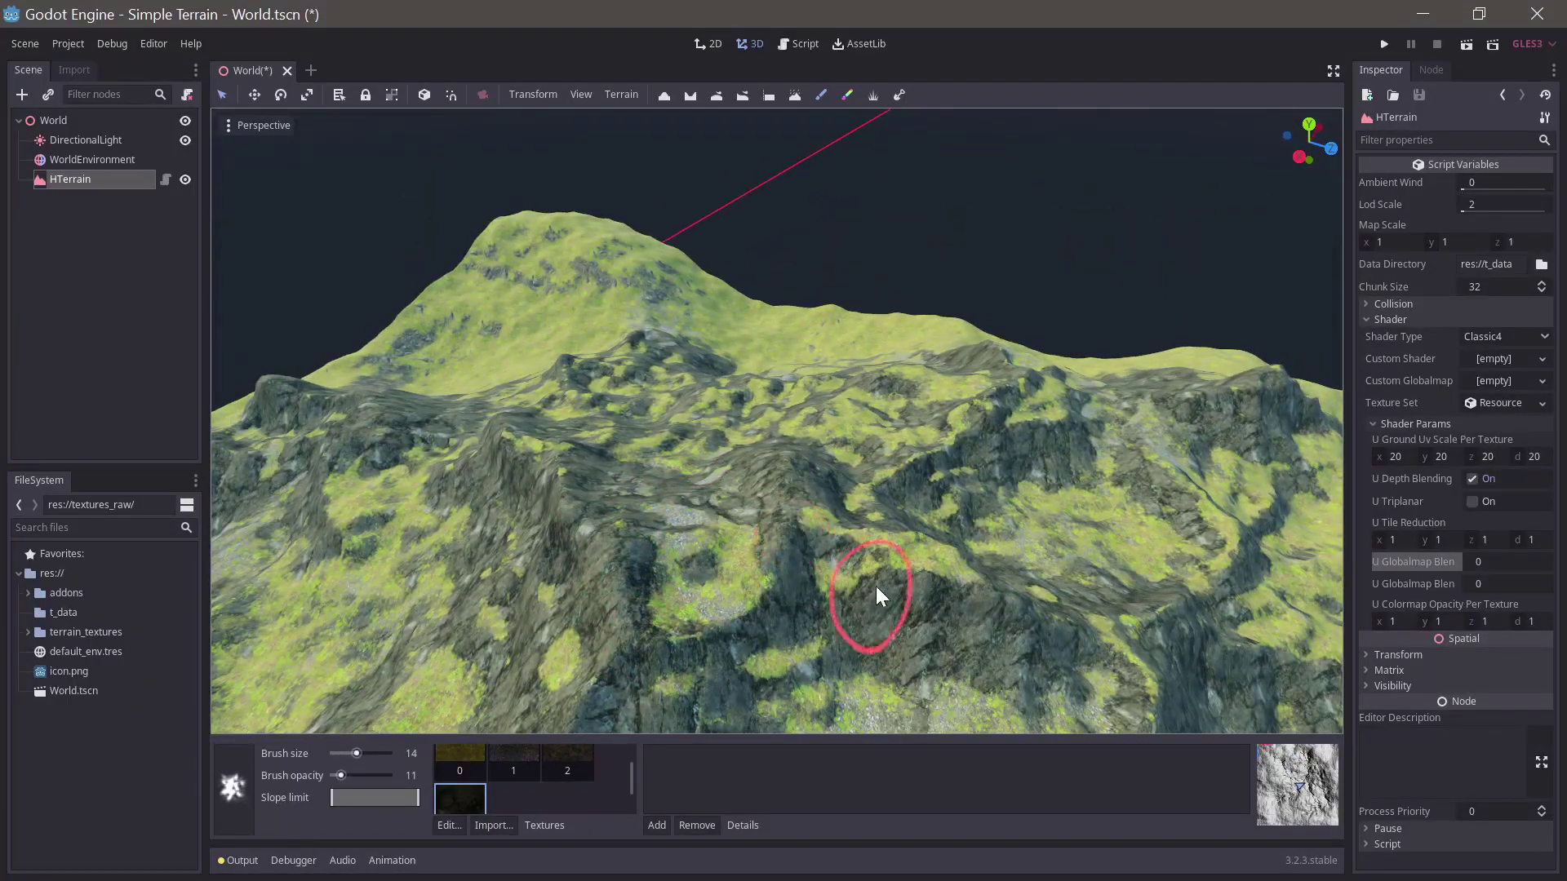
middle_click_drag(873, 576, 937, 576)
scroll(937, 577, "down", 3)
scroll(819, 478, "down", 2)
middle_click_drag(820, 479, 977, 434)
scroll(854, 453, "down", 4)
middle_click_drag(853, 453, 802, 453)
Step: Tint areas of the terrain yellow-orange with the color brush at size 200
left_click(847, 94)
left_click(375, 797)
left_click(326, 416)
left_click_drag(357, 754, 386, 753)
mouse_move(493, 537)
middle_mouse_down()
mouse_move(913, 498)
mouse_move(841, 482)
mouse_move(1026, 474)
mouse_move(728, 245)
mouse_move(495, 544)
mouse_move(464, 652)
mouse_move(839, 277)
mouse_move(997, 391)
mouse_move(756, 425)
mouse_move(485, 501)
mouse_move(597, 502)
mouse_move(705, 542)
mouse_move(811, 539)
middle_mouse_up()
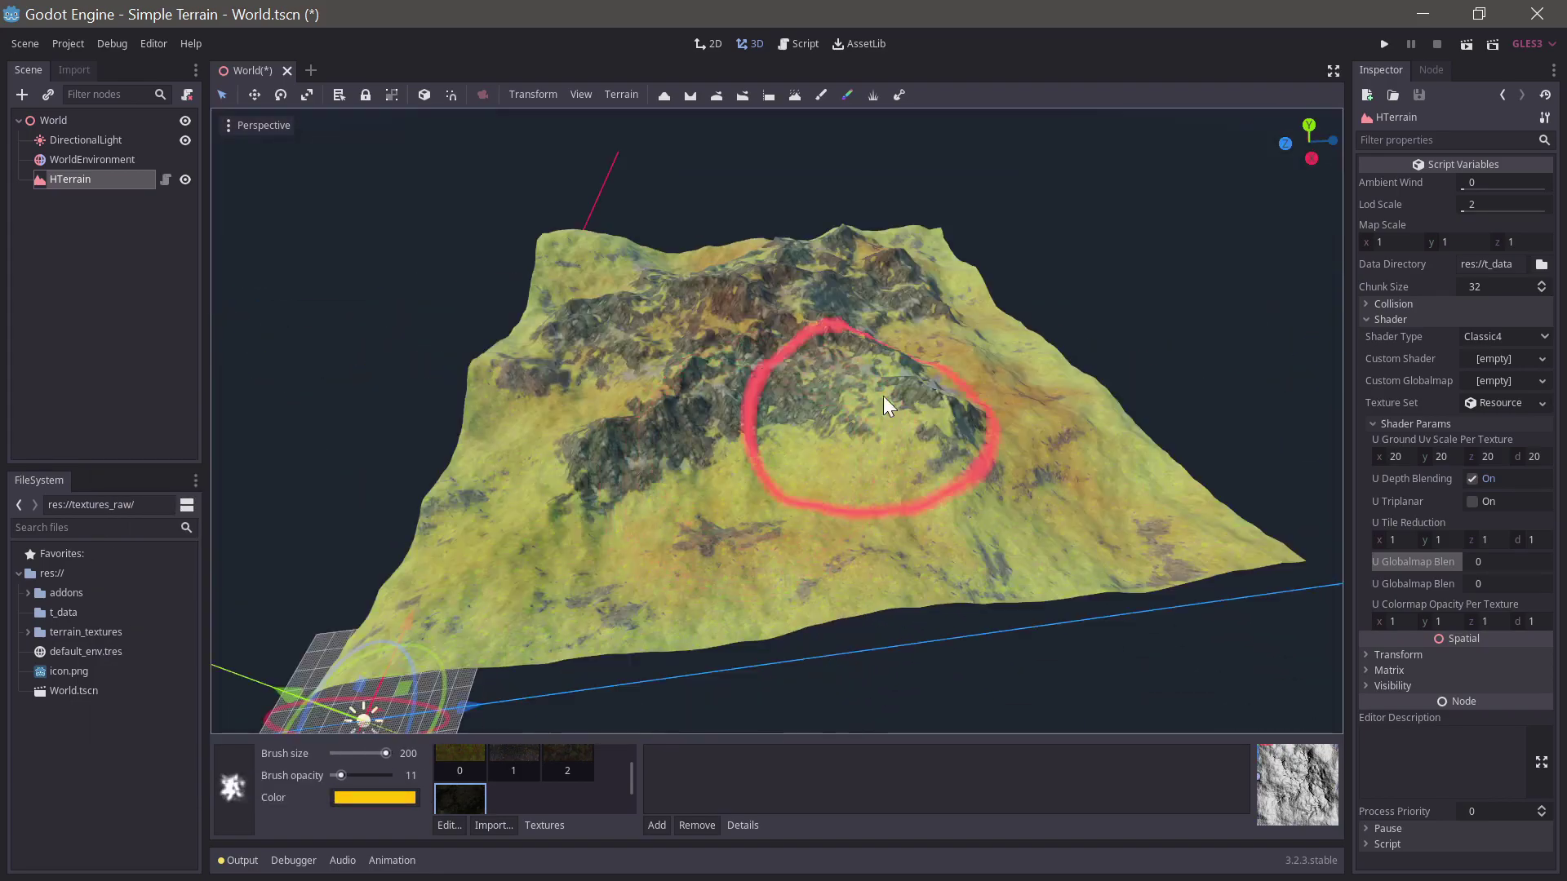
mouse_move(898, 398)
middle_mouse_down()
mouse_move(493, 472)
mouse_move(801, 414)
mouse_move(708, 384)
mouse_move(870, 579)
middle_mouse_up()
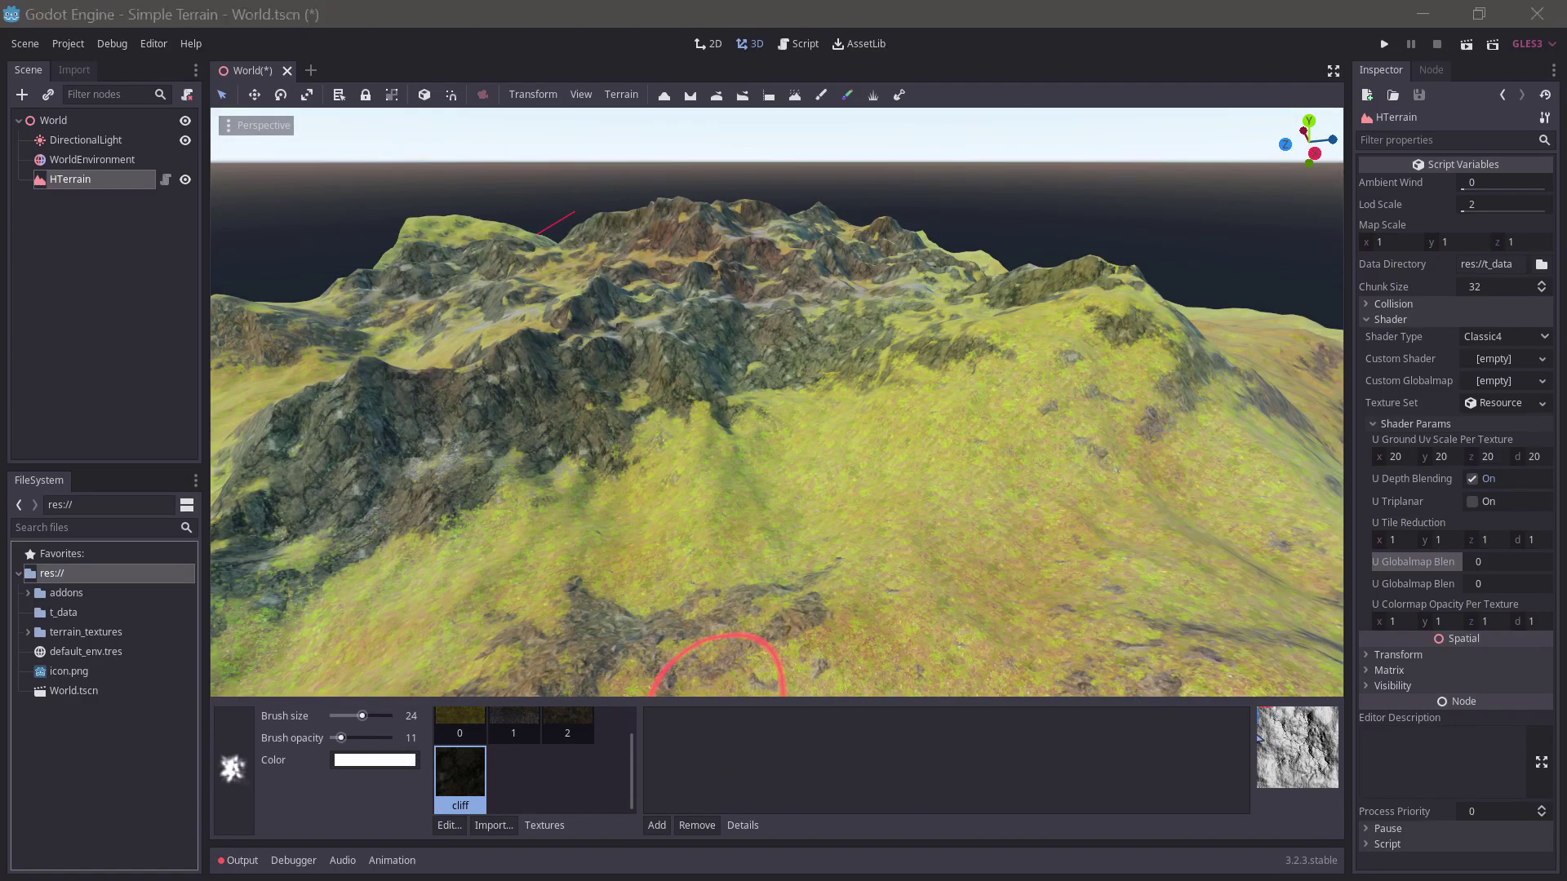
Step: Copy grass.png from the Downloads folder into the project's root folder
key("alt+Tab")
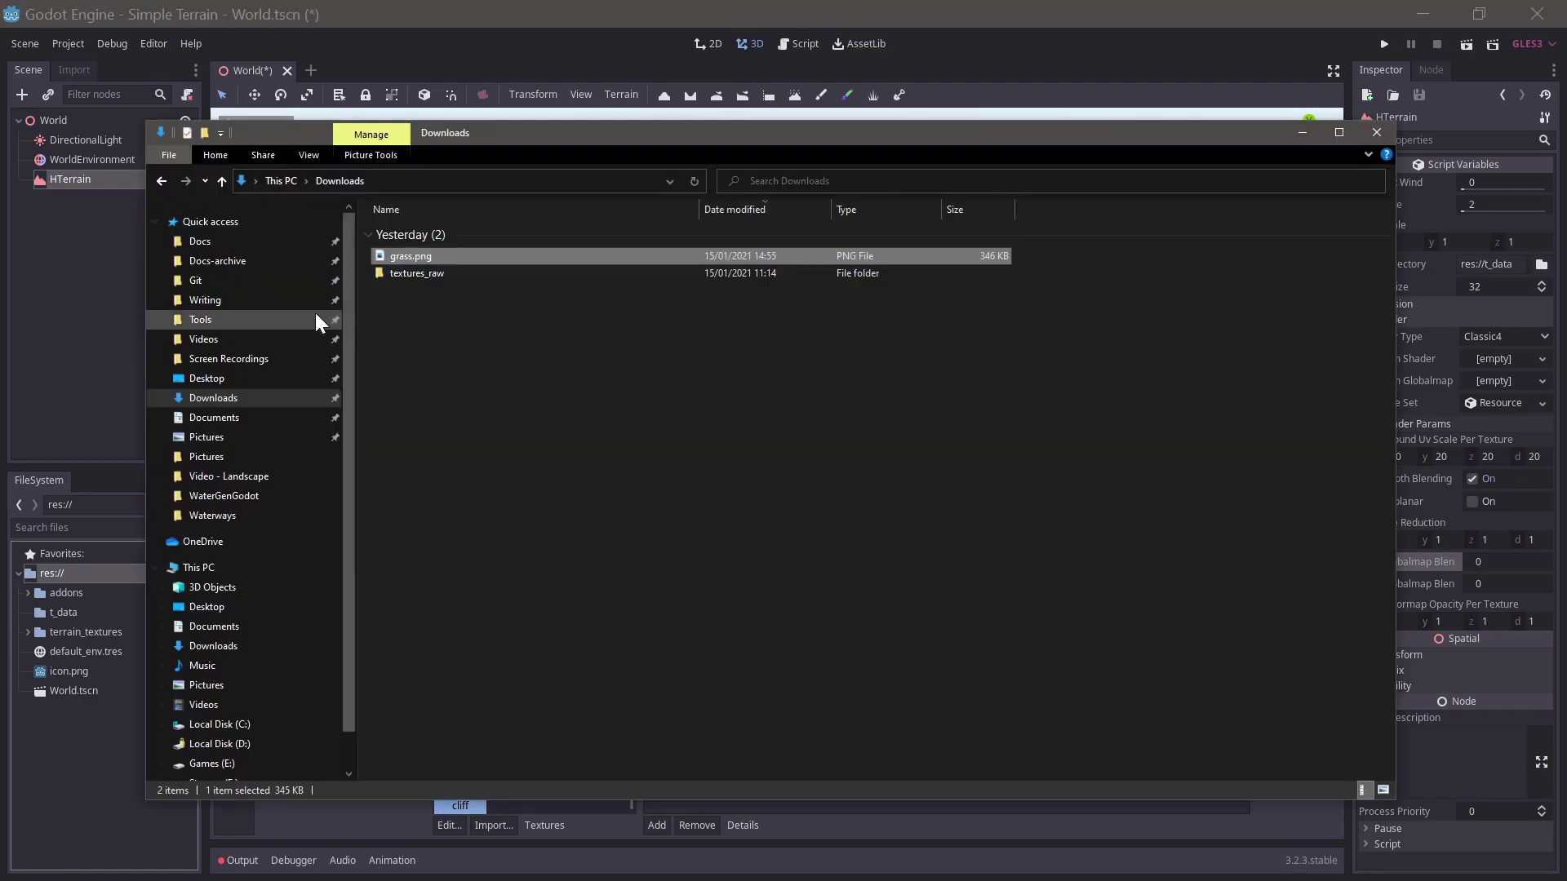
left_click_drag(418, 258, 60, 570)
left_click(79, 670)
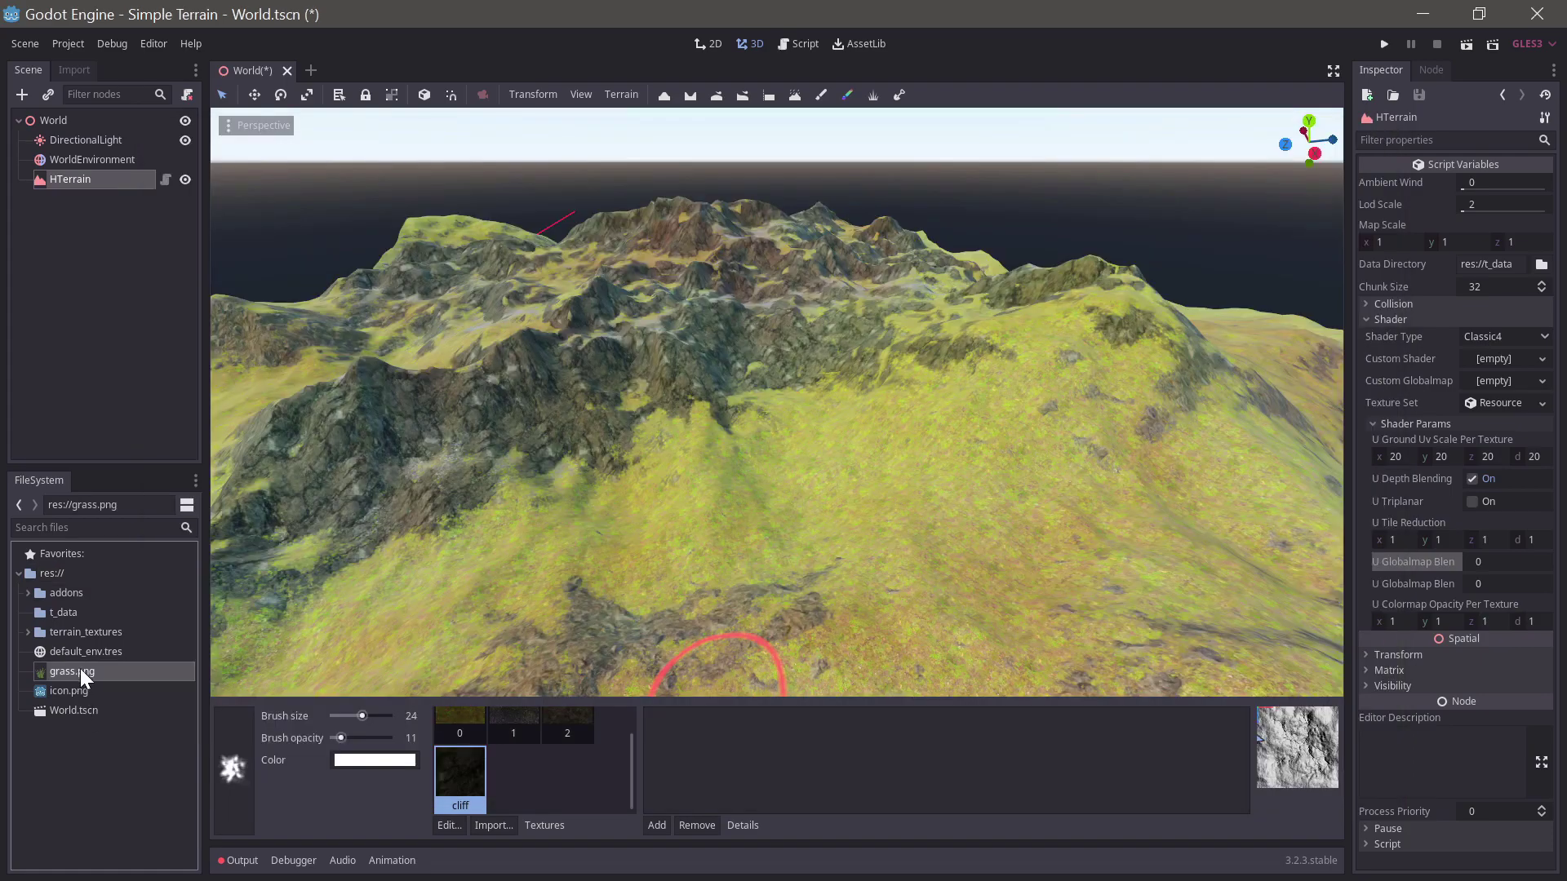
Step: Add a detail layer to the terrain, assign grass.png as its texture and set its view distance to 500
left_click(658, 824)
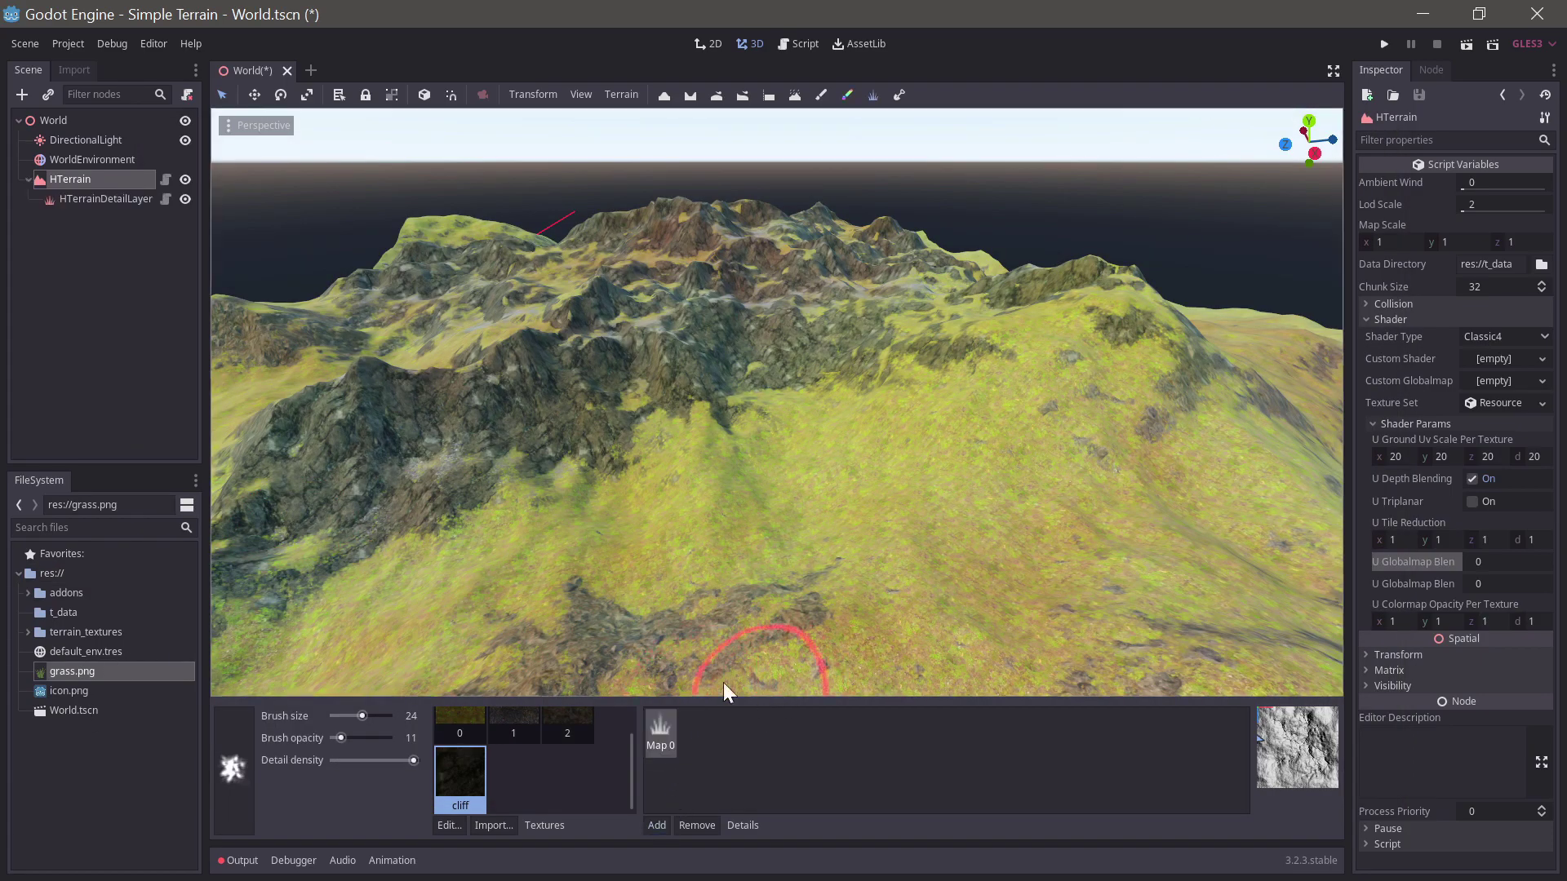
left_click(117, 200)
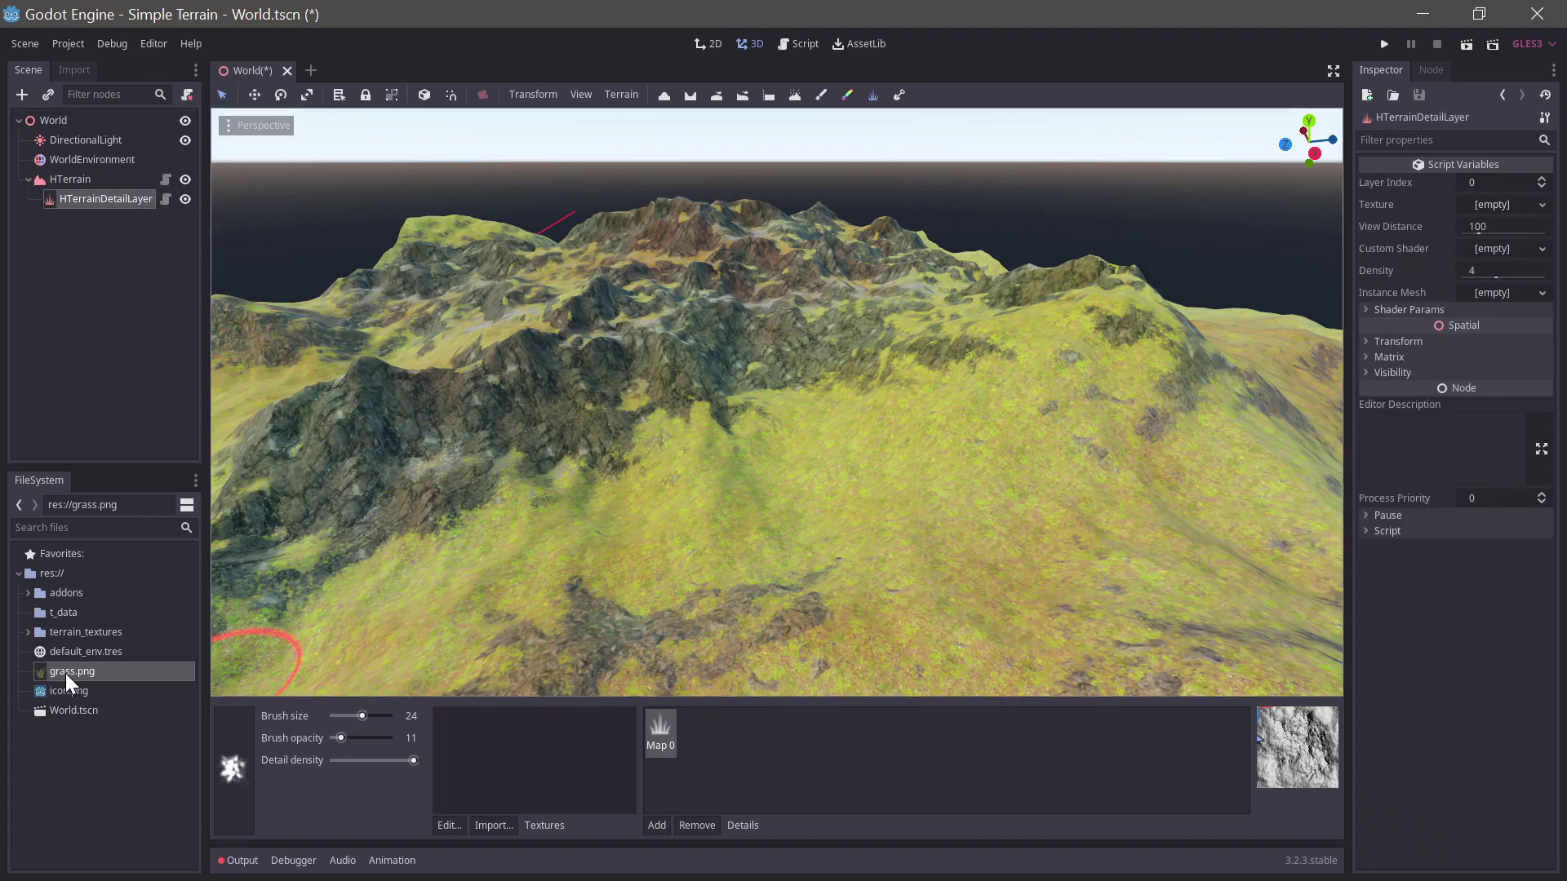
left_click_drag(66, 673, 1483, 214)
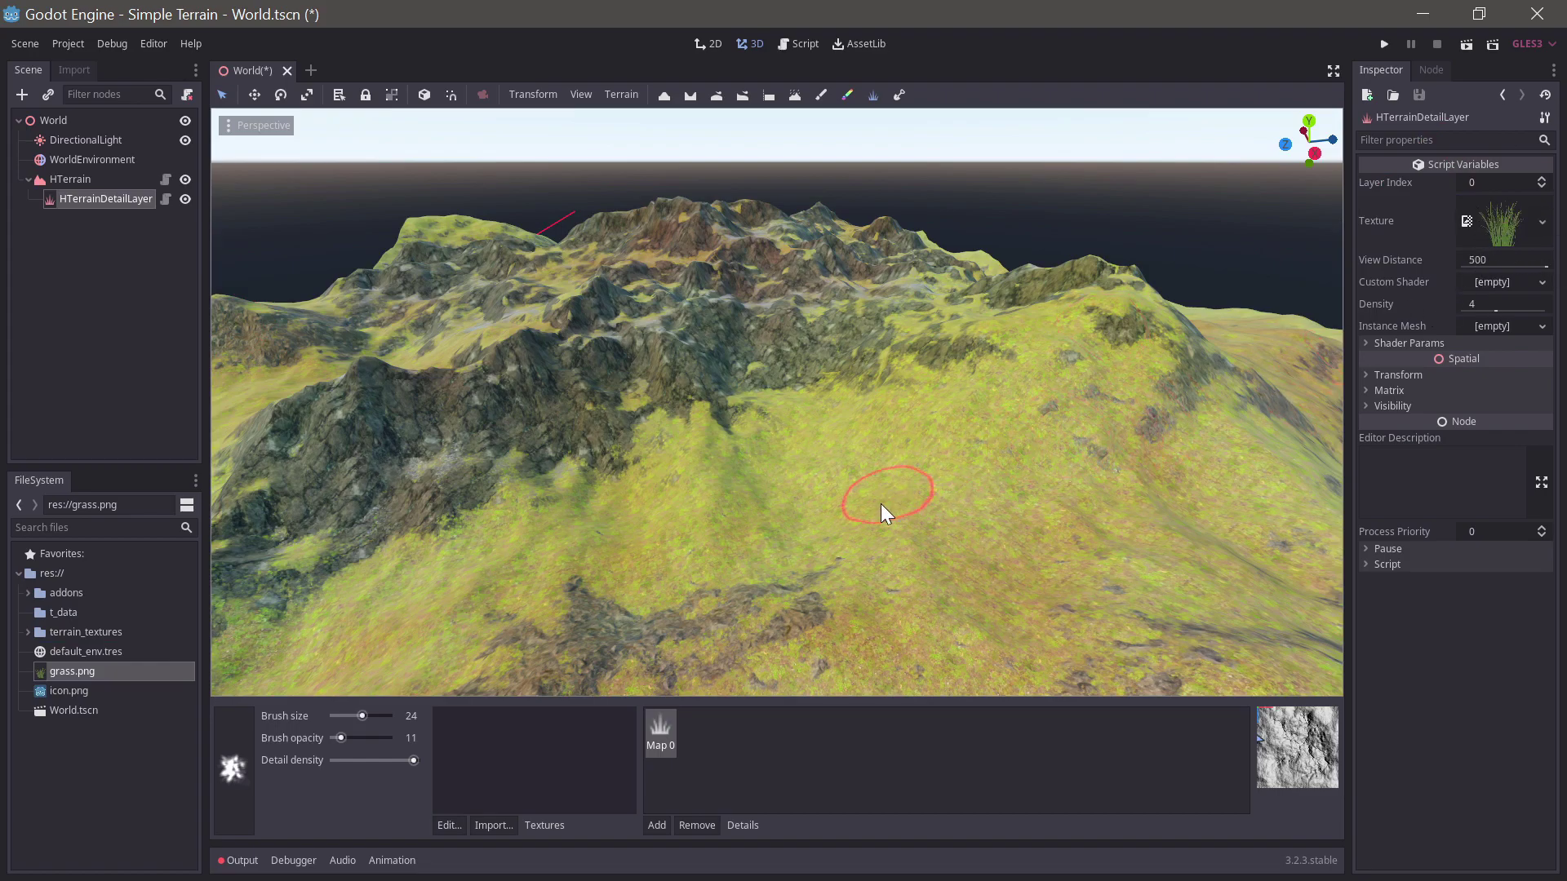
Step: Set the grass detail layer's instance scale to 3 on all axes and paint grass across the front slopes with brush size 47
middle_click_drag(880, 506, 699, 476, "shift")
scroll(775, 510, "up", 8)
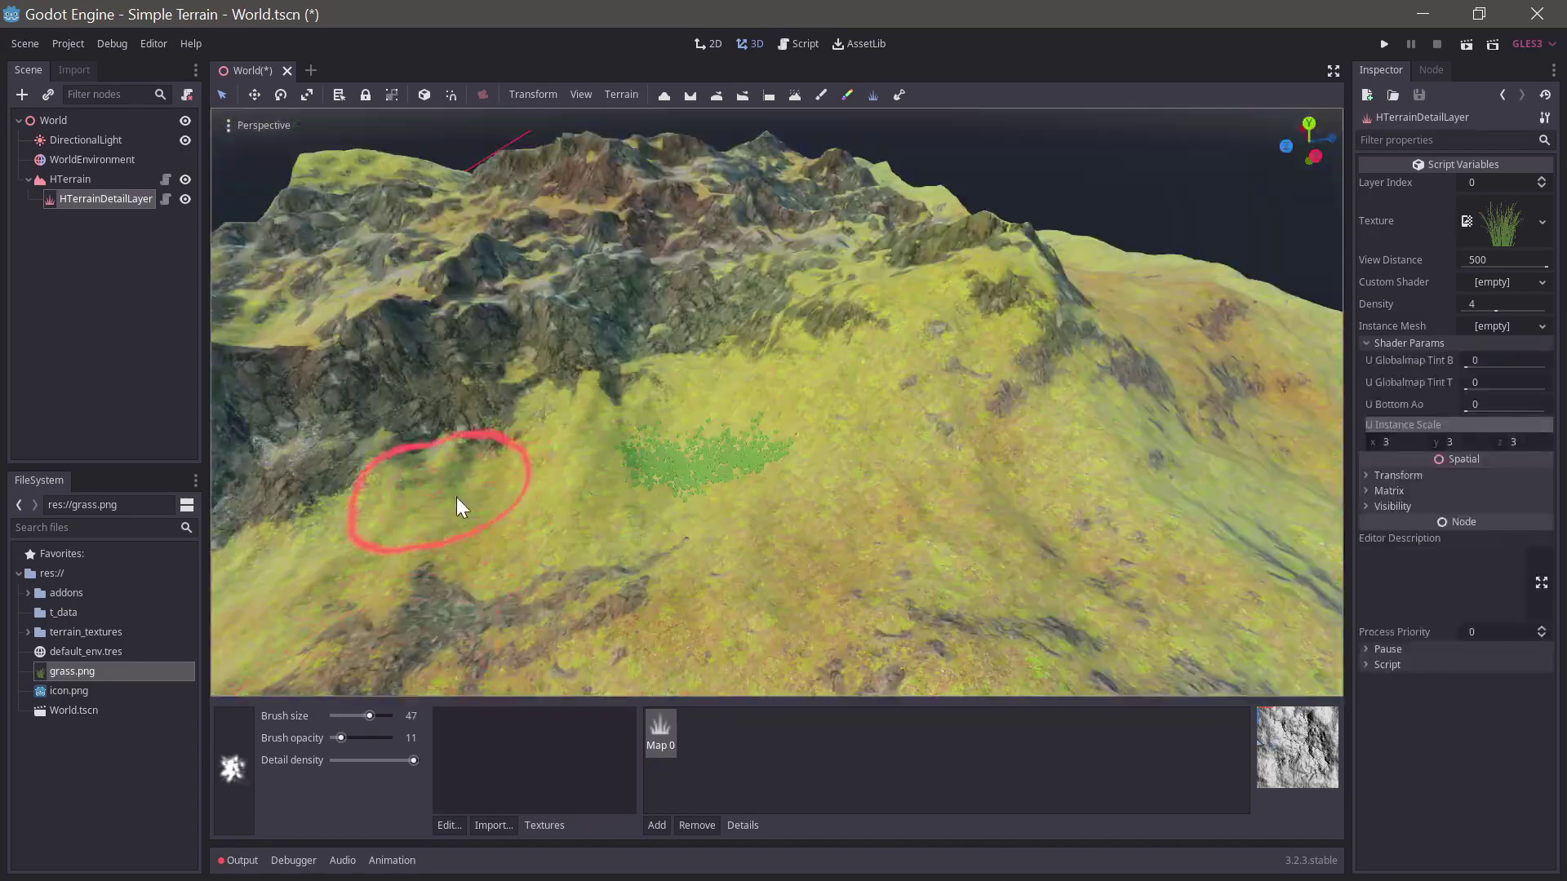
mouse_move(459, 504)
left_mouse_down()
mouse_move(584, 447)
mouse_move(762, 406)
left_mouse_up()
scroll(781, 534, "down", 7)
mouse_move(781, 534)
left_mouse_down()
mouse_move(878, 341)
mouse_move(1119, 478)
left_mouse_up()
middle_click_drag(1118, 478, 844, 420, "shift")
middle_click_drag(1016, 458, 637, 471)
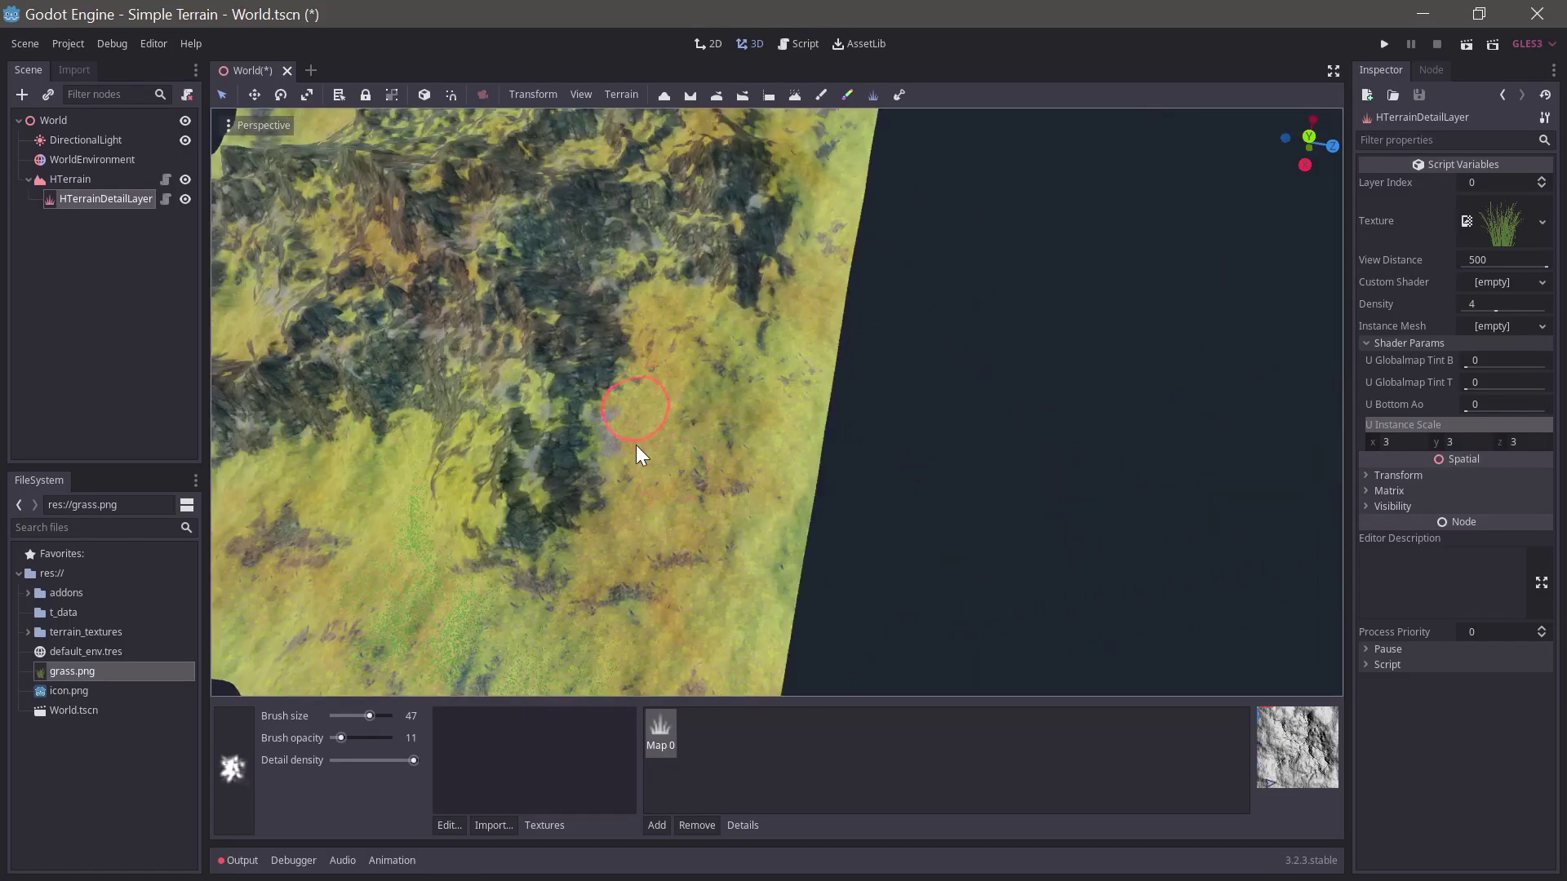
Step: Paint more grass along the terrain's outer edge and on the slopes below the cliffs
scroll(650, 516, "up", 6)
scroll(614, 561, "down", 4)
scroll(781, 537, "up", 6)
scroll(759, 506, "down", 7)
scroll(736, 476, "up", 3)
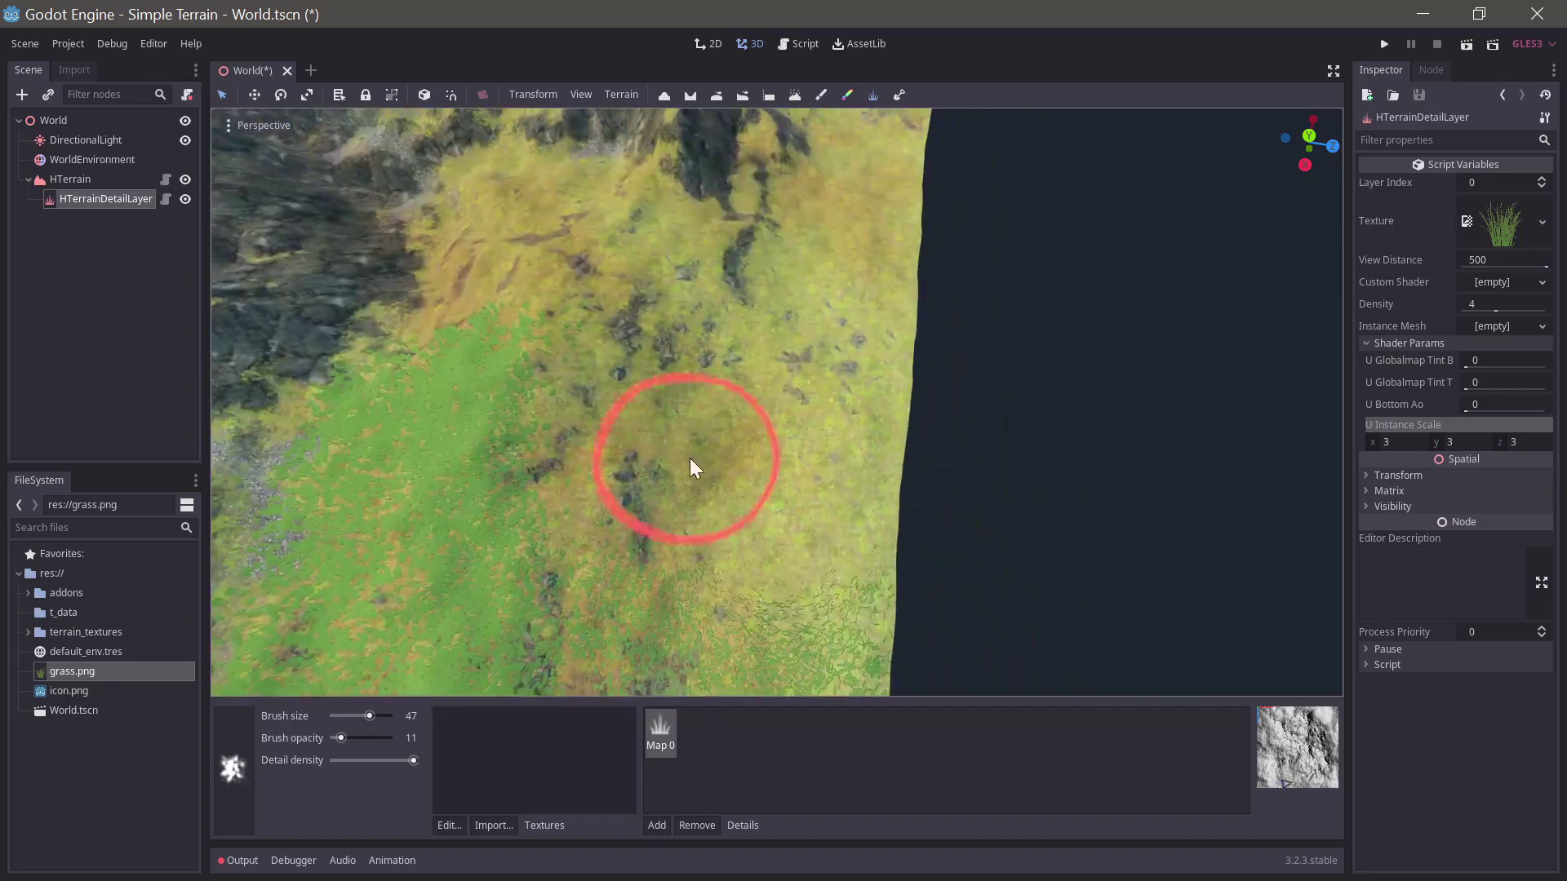
mouse_move(727, 472)
middle_mouse_down()
mouse_move(681, 472)
mouse_move(675, 384)
mouse_move(724, 452)
middle_mouse_up()
scroll(821, 513, "down", 7)
scroll(760, 490, "up", 5)
left_click_drag(699, 467, 1028, 564)
mouse_move(1029, 563)
middle_mouse_down("shift")
mouse_move(806, 542)
mouse_move(624, 367)
middle_mouse_up("shift")
middle_click_drag(624, 367, 571, 364)
left_click_drag(572, 364, 620, 359)
Step: Extend the grass over the remaining bare slopes and between the rocks, using brush size 32
scroll(636, 366, "down", 4)
scroll(649, 370, "up", 4)
middle_click_drag(649, 370, 747, 383)
mouse_move(406, 364)
middle_mouse_down()
mouse_move(497, 525)
mouse_move(689, 420)
mouse_move(703, 296)
mouse_move(713, 404)
mouse_move(675, 453)
mouse_move(491, 400)
mouse_move(756, 392)
mouse_move(938, 440)
mouse_move(808, 350)
mouse_move(658, 479)
middle_mouse_up()
scroll(676, 480, "up", 2)
scroll(653, 506, "down", 3)
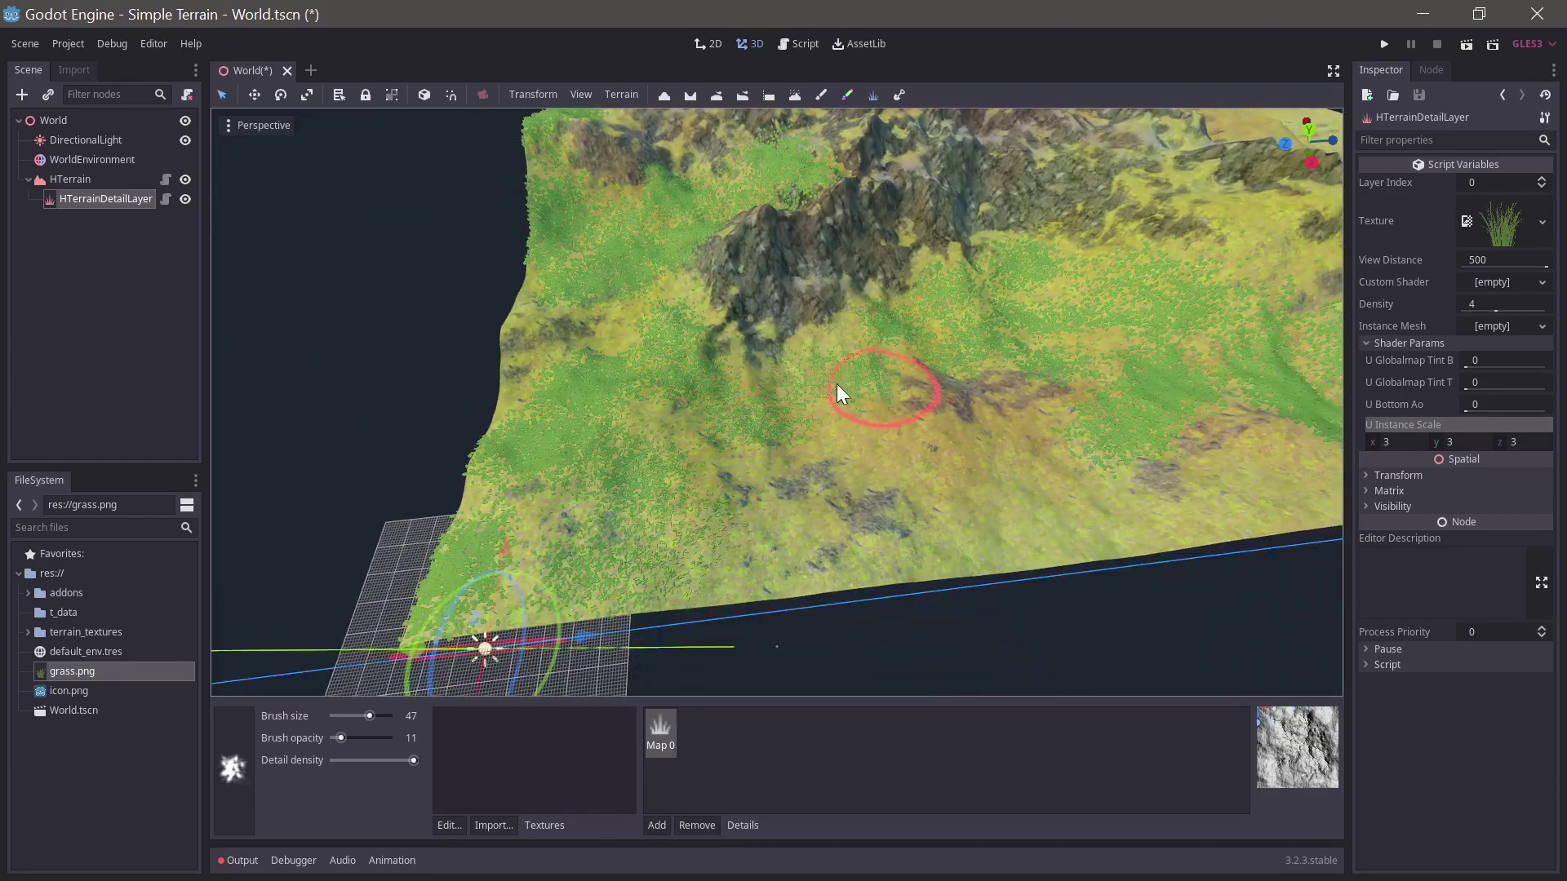
scroll(734, 555, "up", 3)
mouse_move(712, 560)
middle_mouse_down()
mouse_move(795, 391)
mouse_move(811, 449)
mouse_move(511, 586)
mouse_move(817, 374)
middle_mouse_up()
mouse_move(439, 433)
middle_mouse_down()
mouse_move(761, 422)
mouse_move(669, 521)
mouse_move(933, 438)
mouse_move(773, 587)
mouse_move(700, 413)
mouse_move(773, 269)
mouse_move(641, 122)
middle_mouse_up()
scroll(827, 302, "down", 3)
Step: Bake the terrain's global map and set the grass layer's globalmap tint bottom to 0.505 and tint top to 0.55
left_click(621, 94)
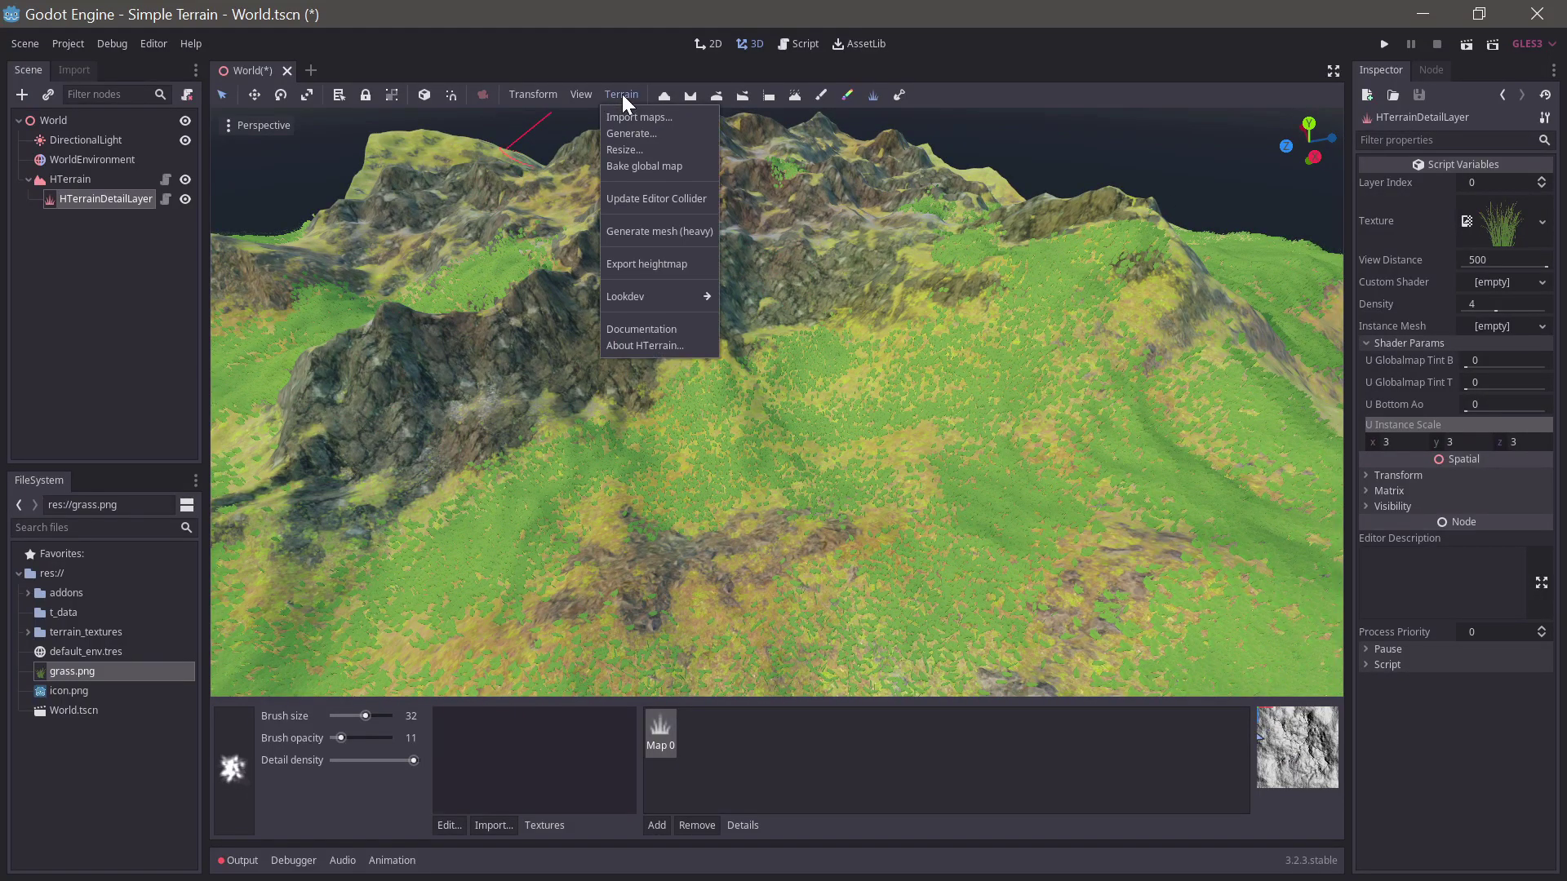
left_click(675, 160)
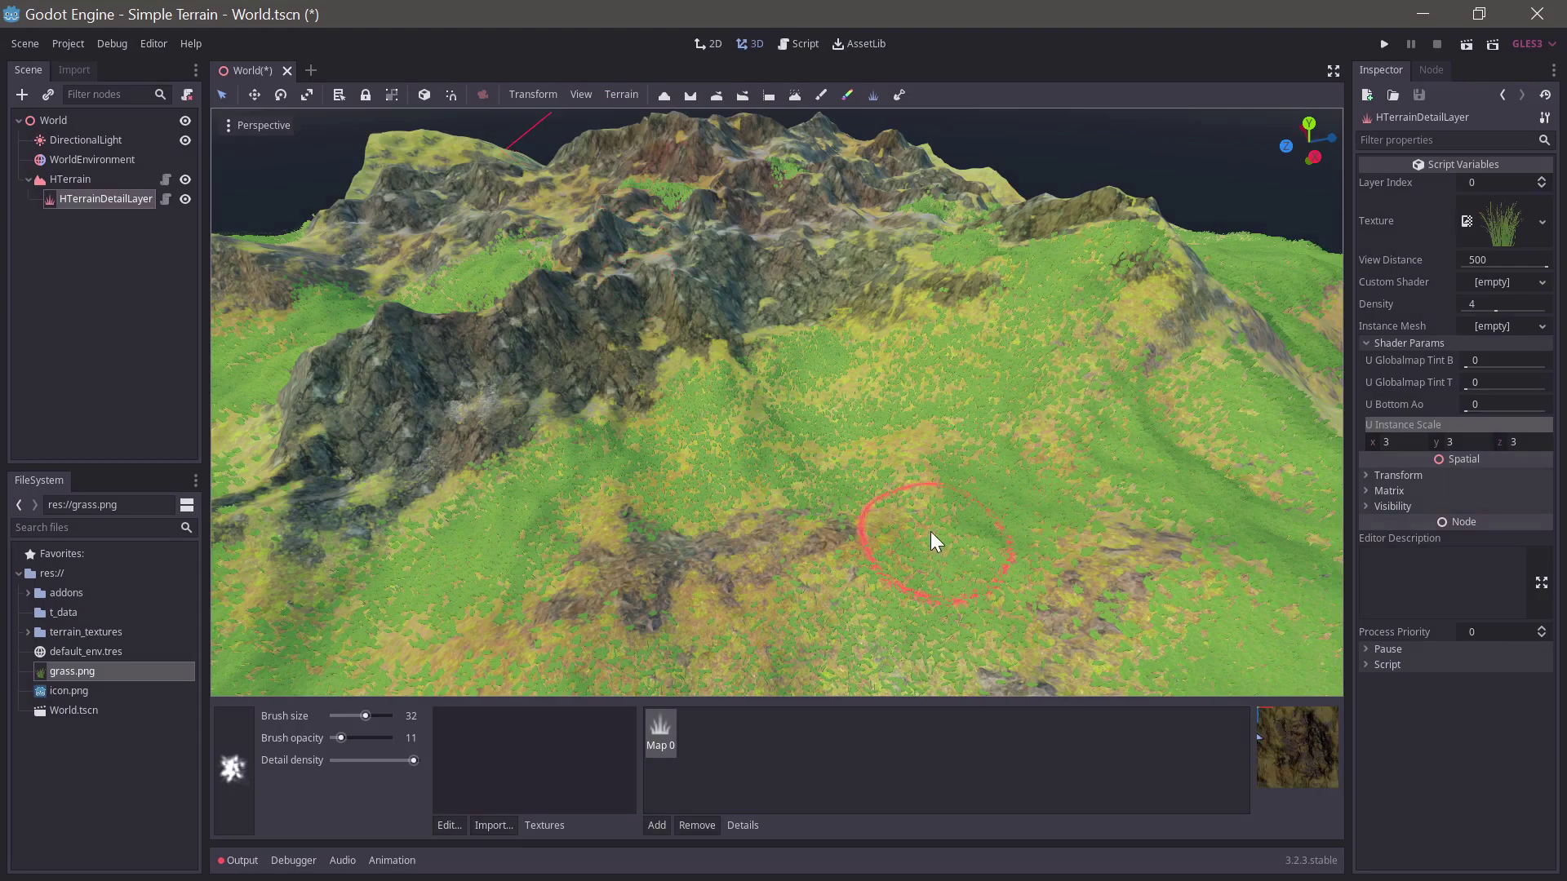
middle_click_drag(929, 532, 921, 524)
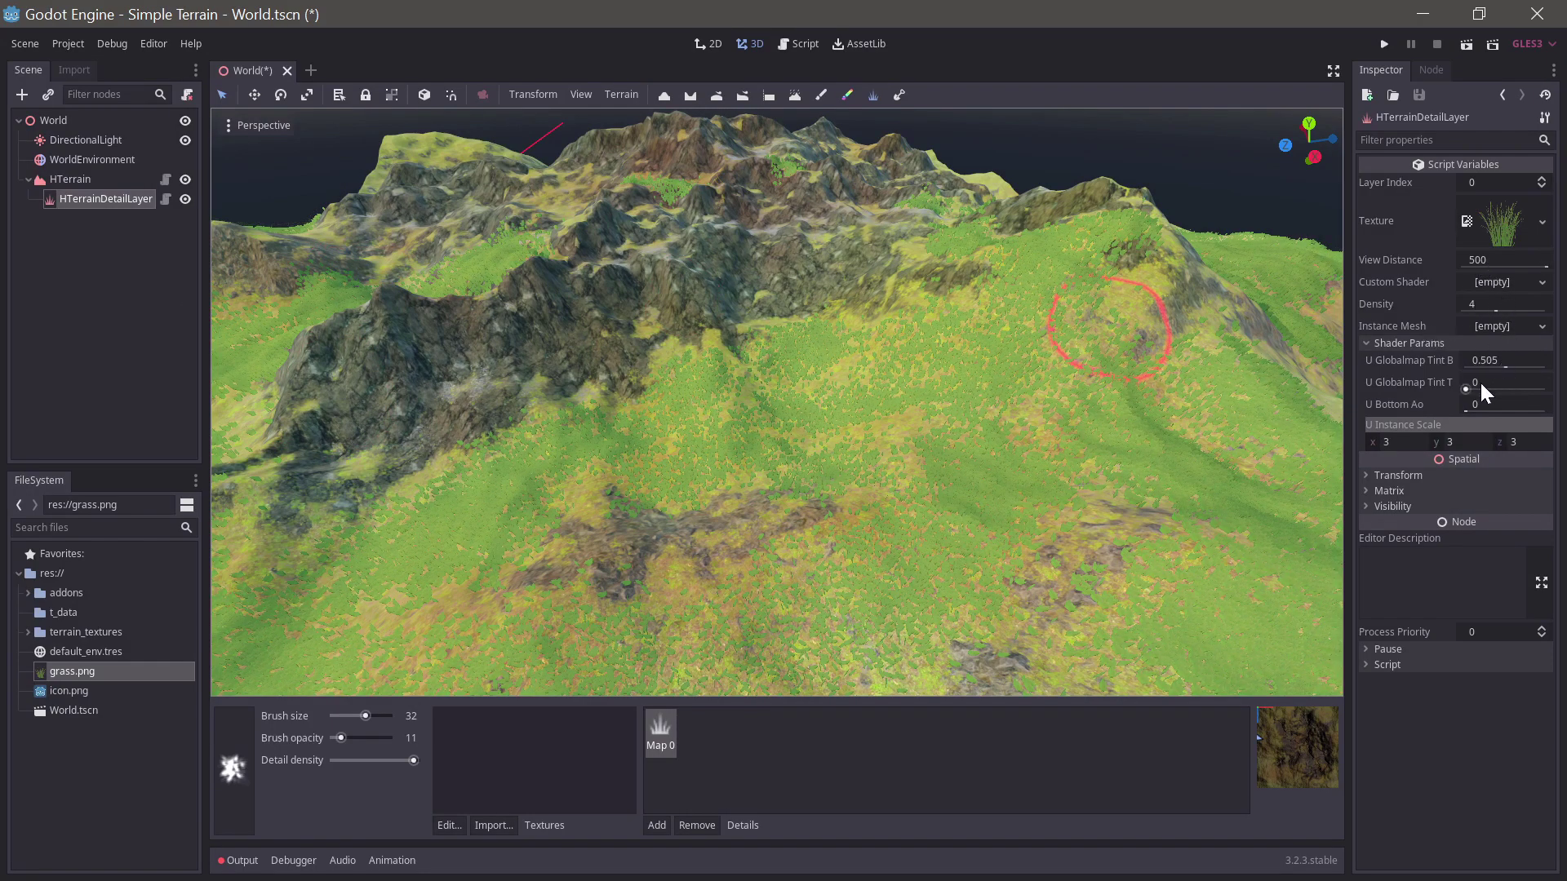
left_click_drag(1472, 389, 1468, 390)
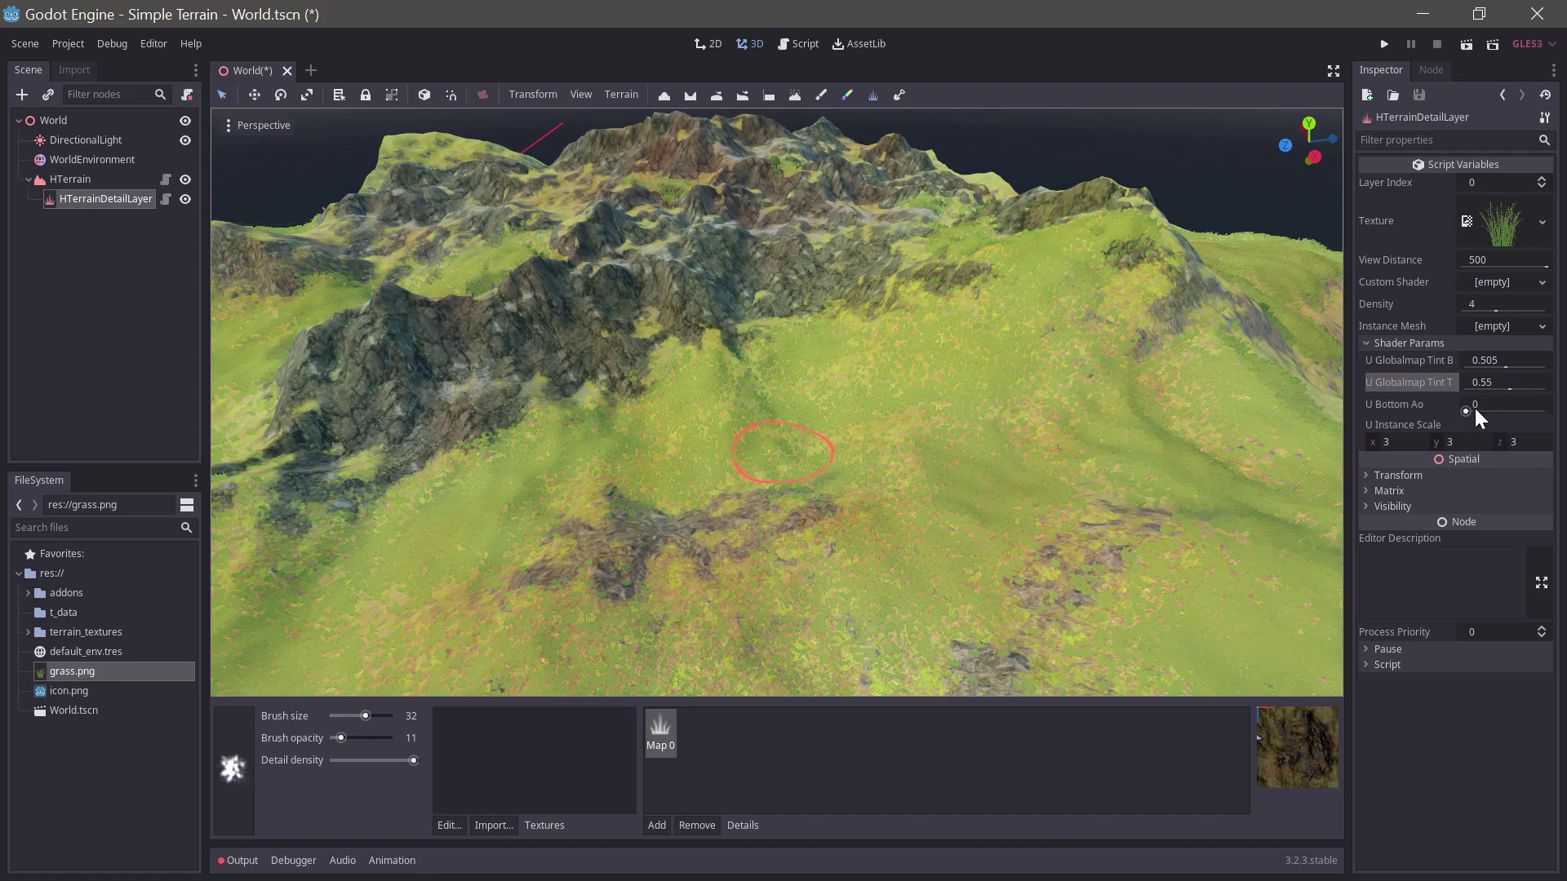
Step: Set the grass layer's bottom AO shader parameter to 0.394
middle_click_drag(899, 507, 903, 502)
scroll(905, 494, "up", 5)
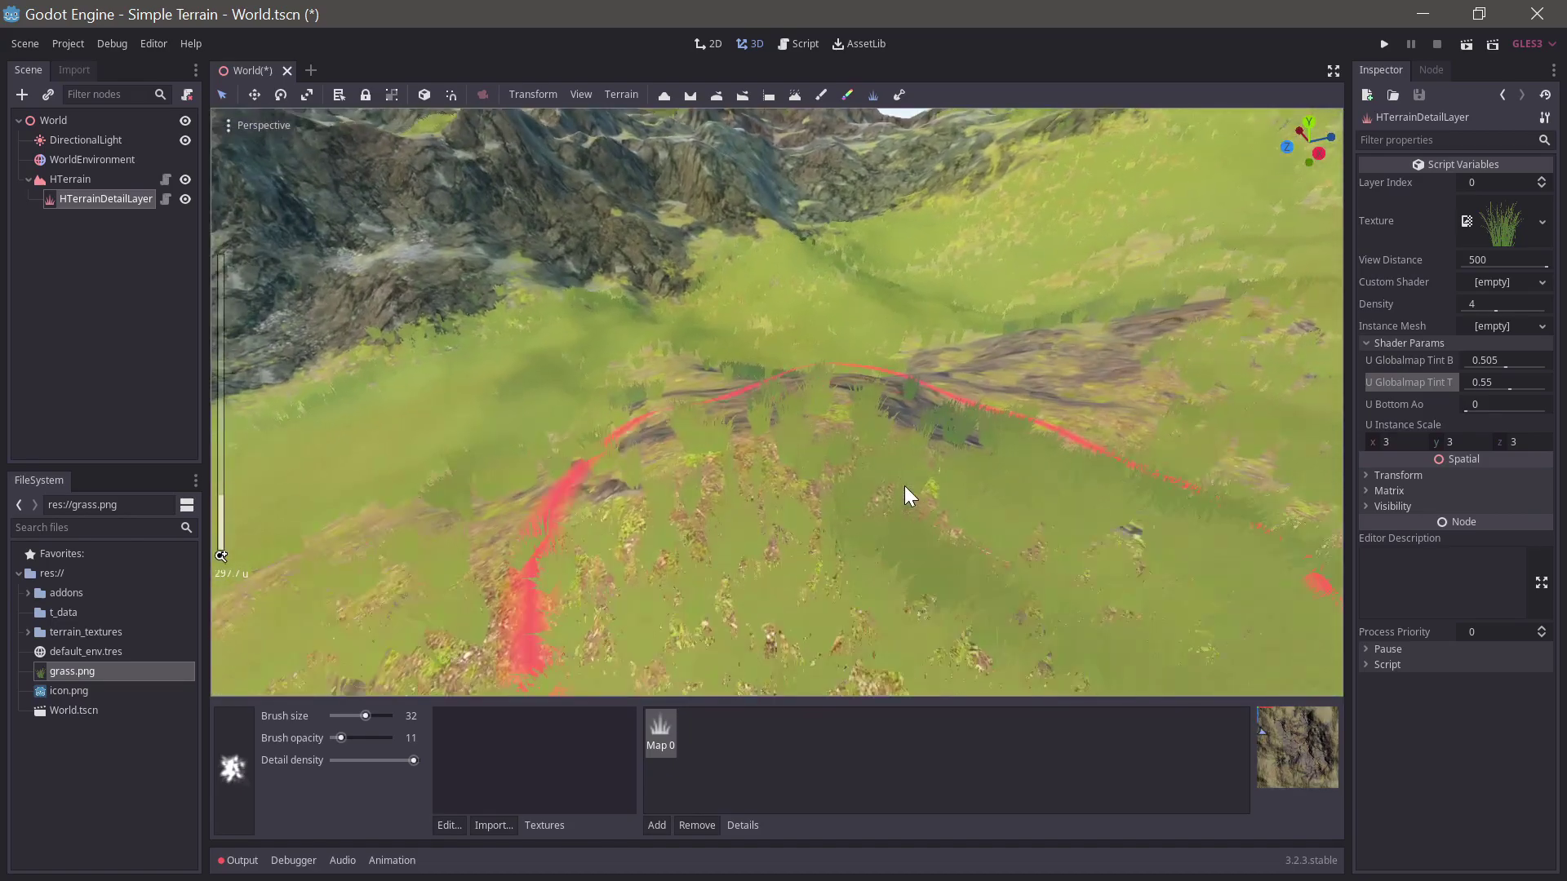
left_click_drag(1471, 410, 1501, 414)
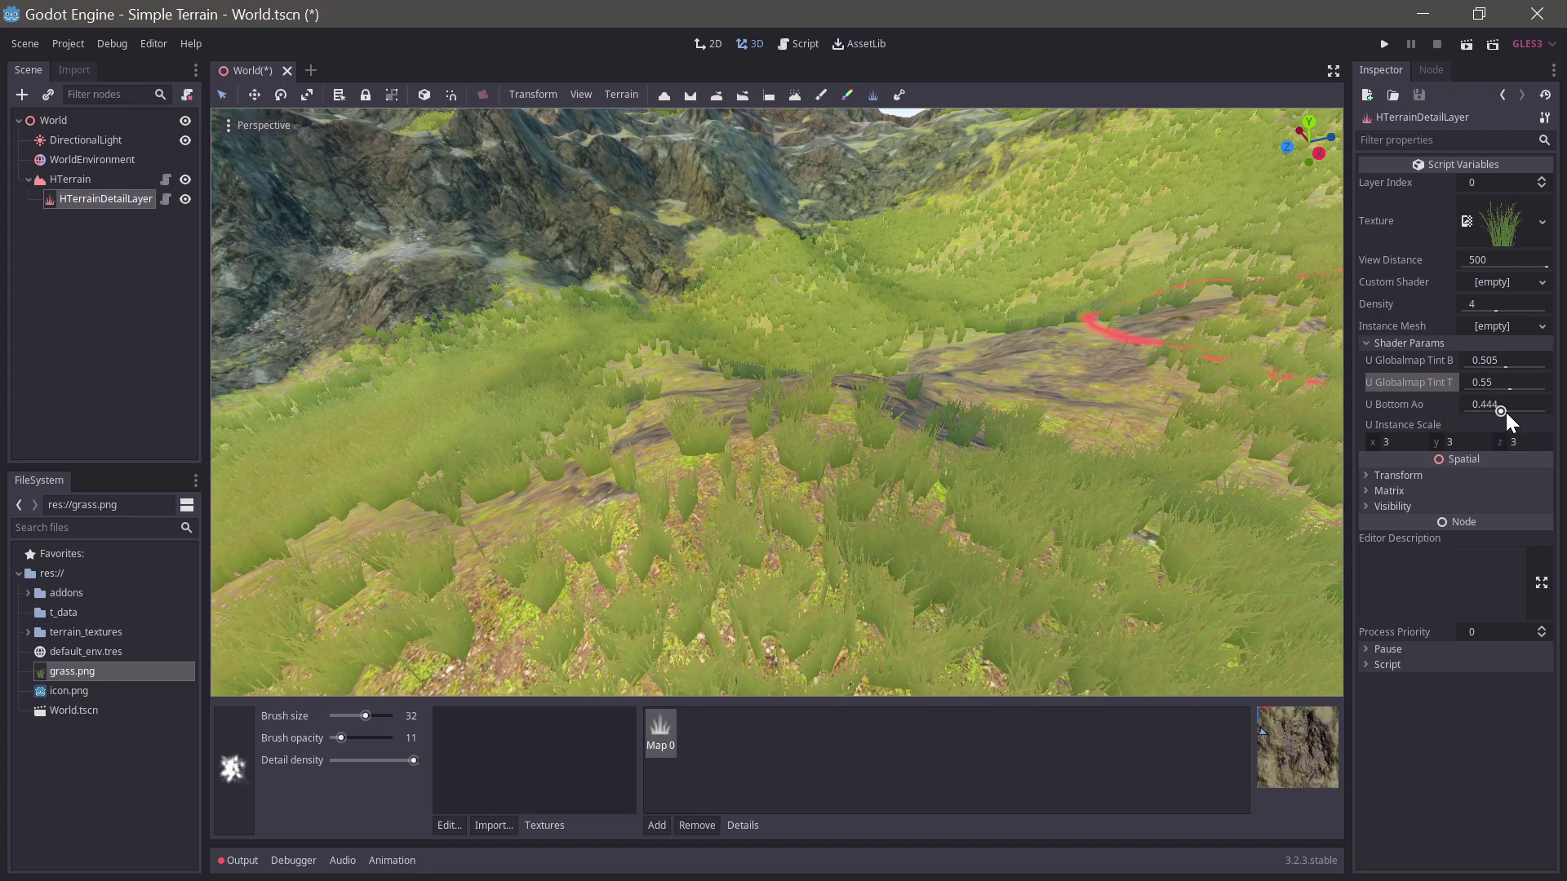
left_click_drag(1501, 412, 1503, 411)
Step: Set the HTerrain node's ambient wind to 0.243
scroll(1051, 448, "down", 6)
scroll(1040, 431, "up", 4)
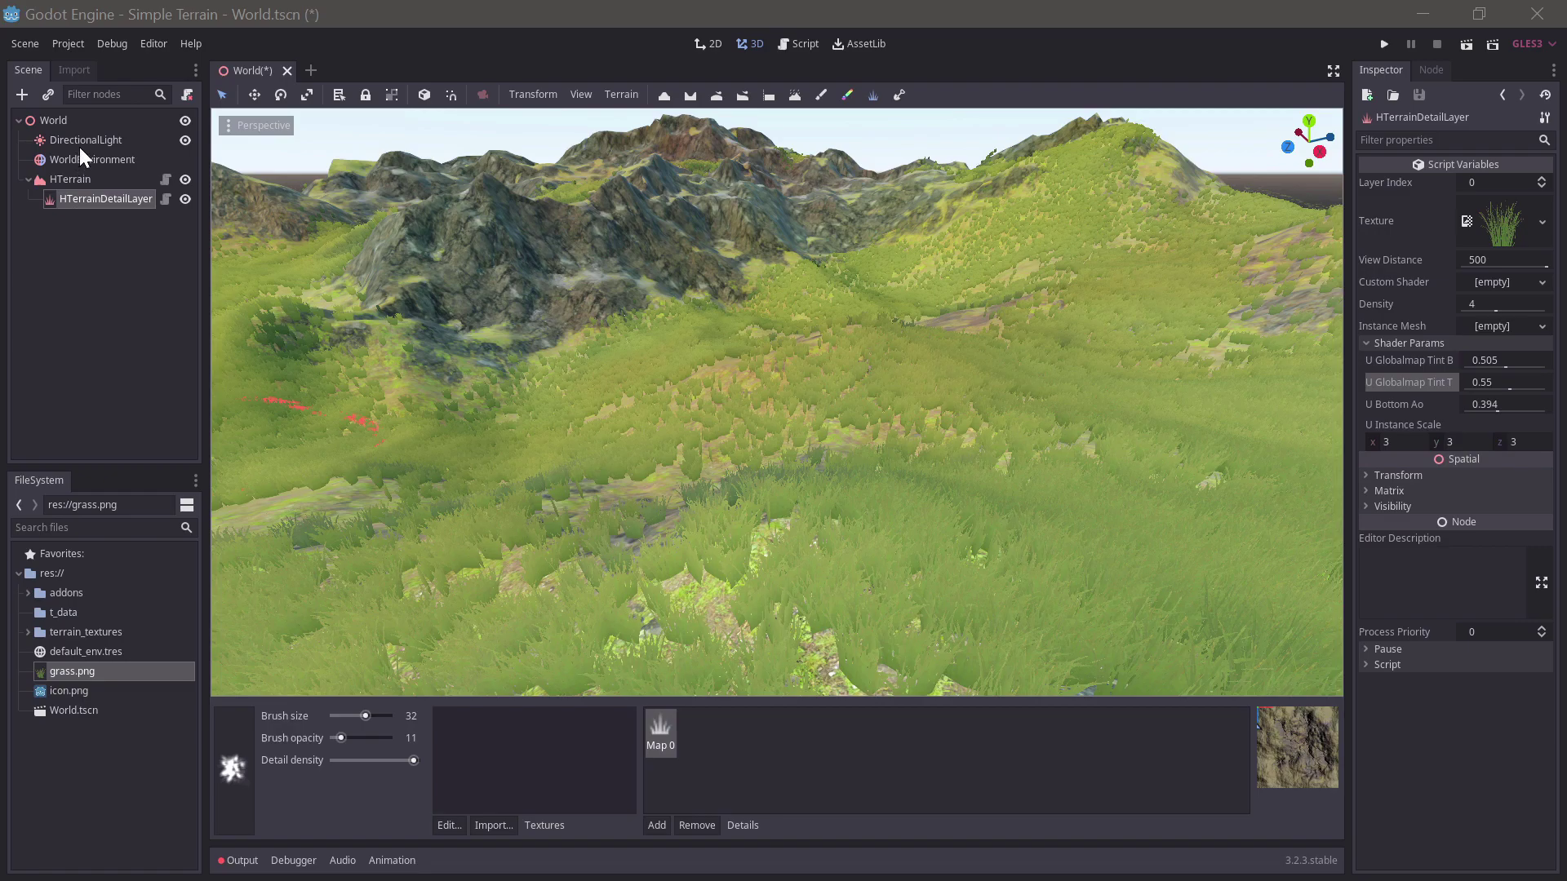
left_click(73, 179)
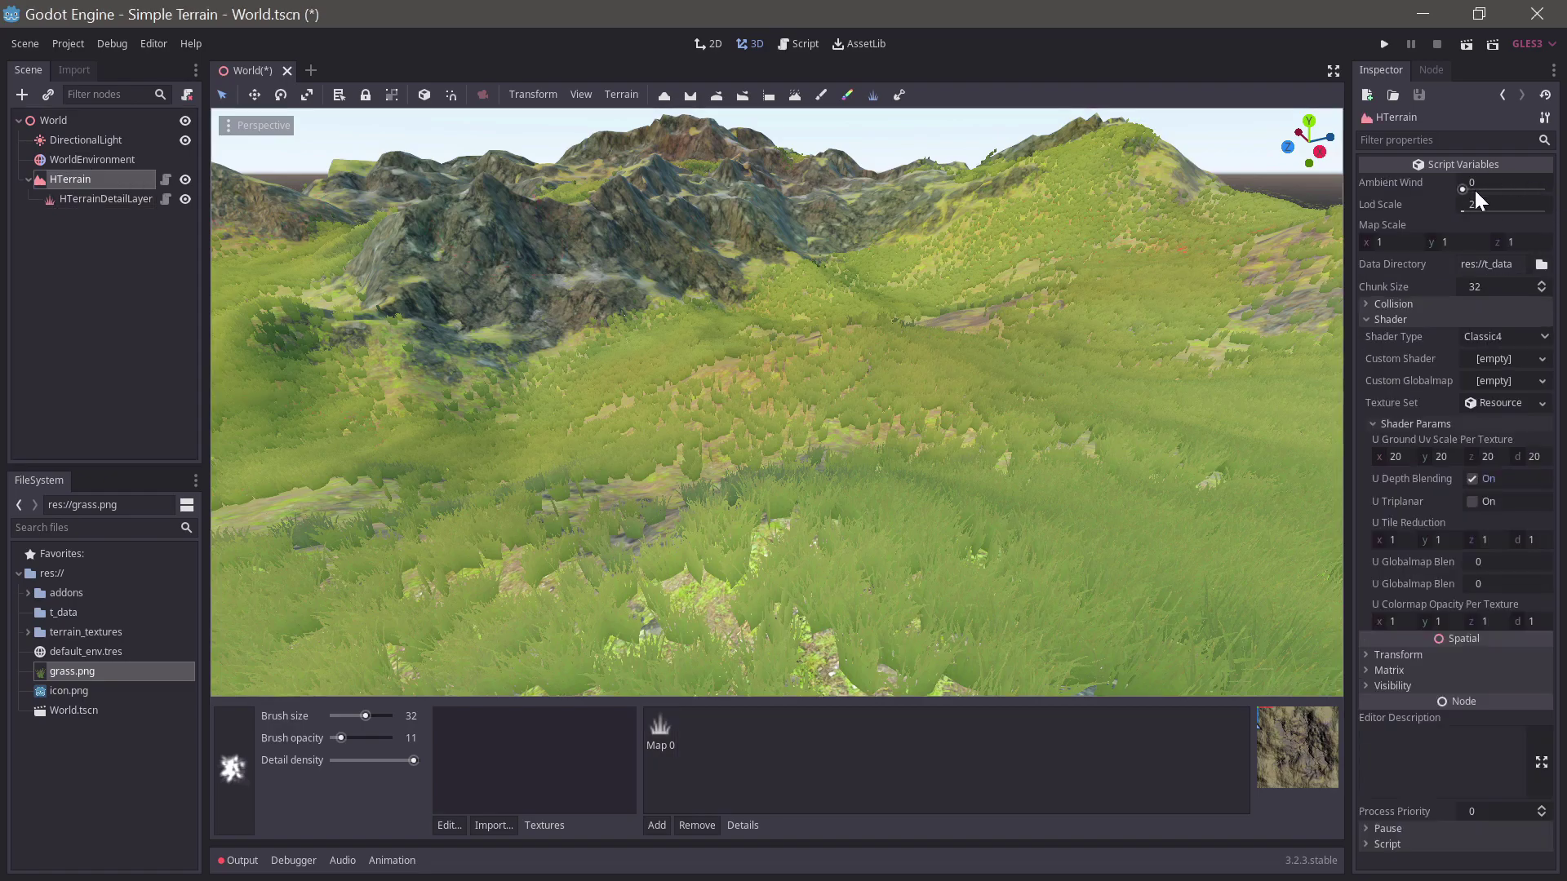
left_click_drag(1466, 188, 1484, 189)
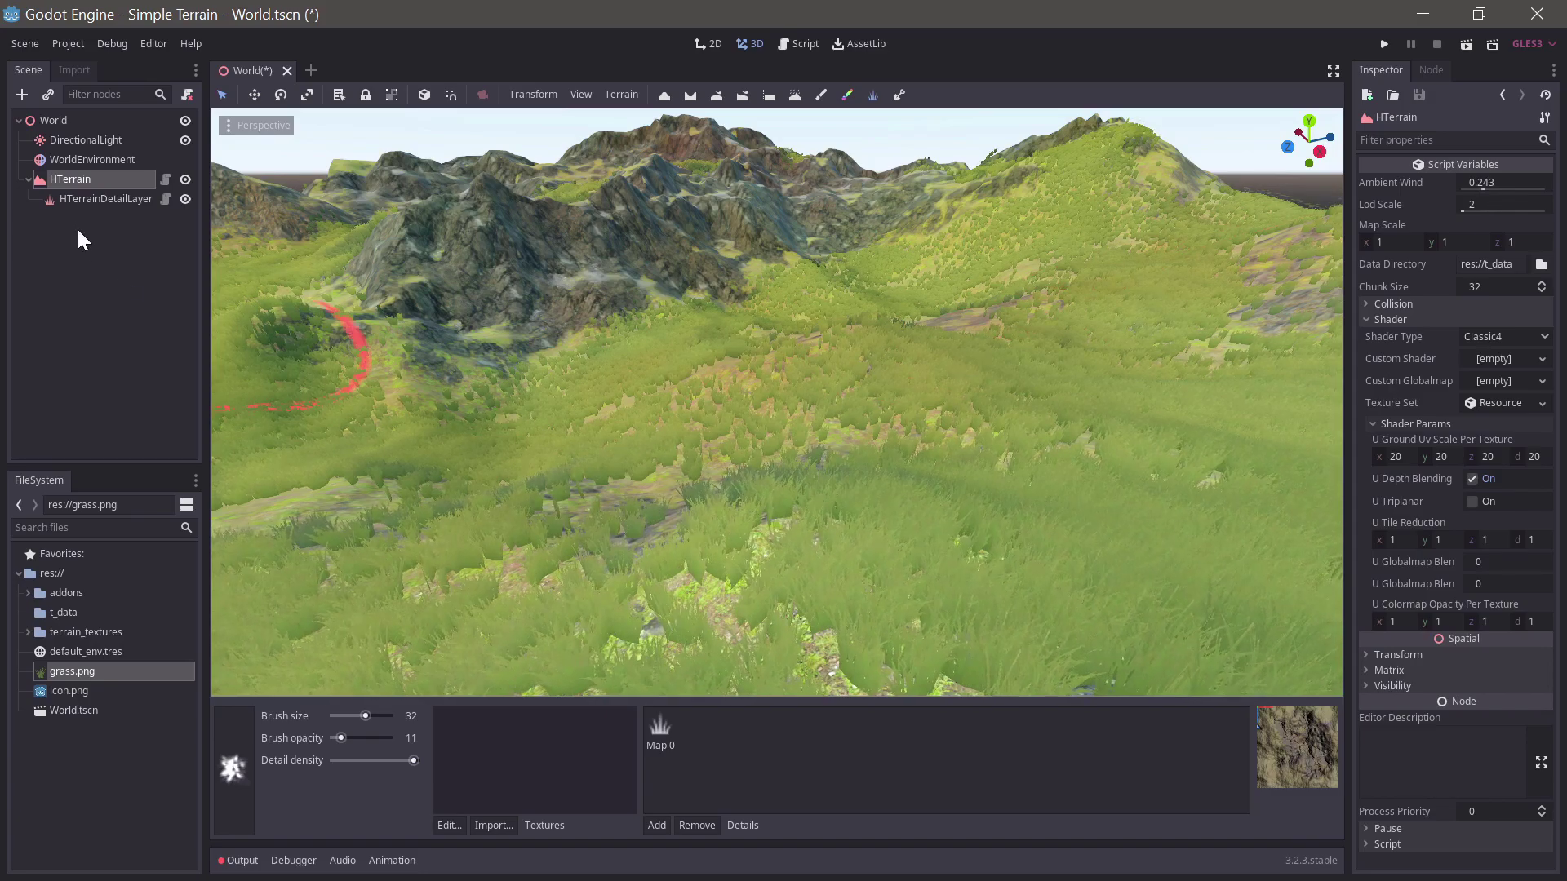
Step: Create a custom shader for the HTerrainDetailLayer and open its code for editing
left_click(90, 199)
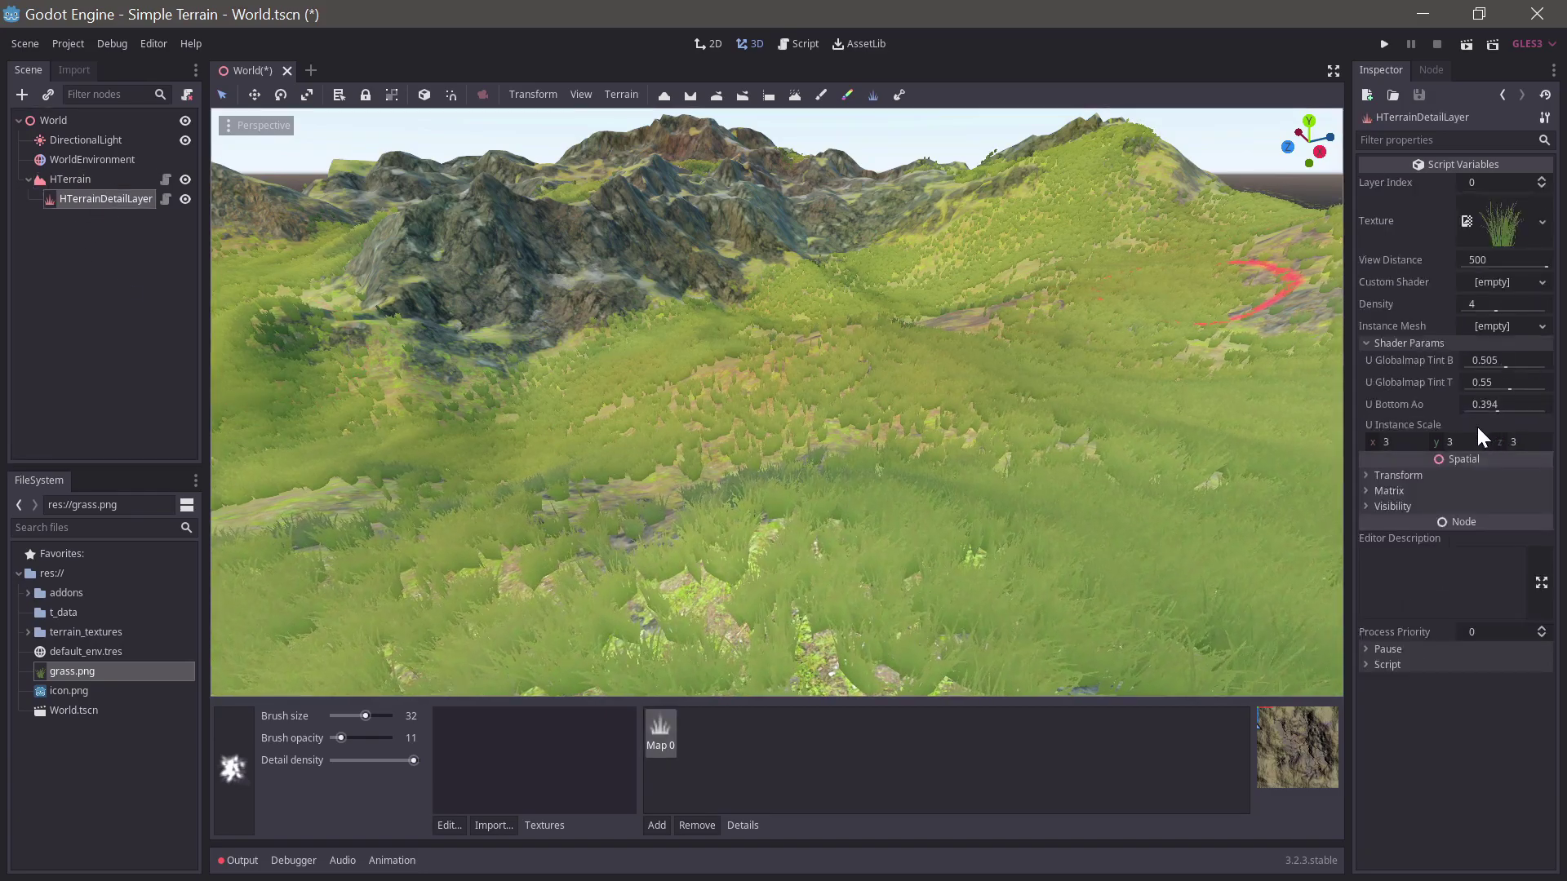
left_click(1542, 282)
left_click(1471, 339)
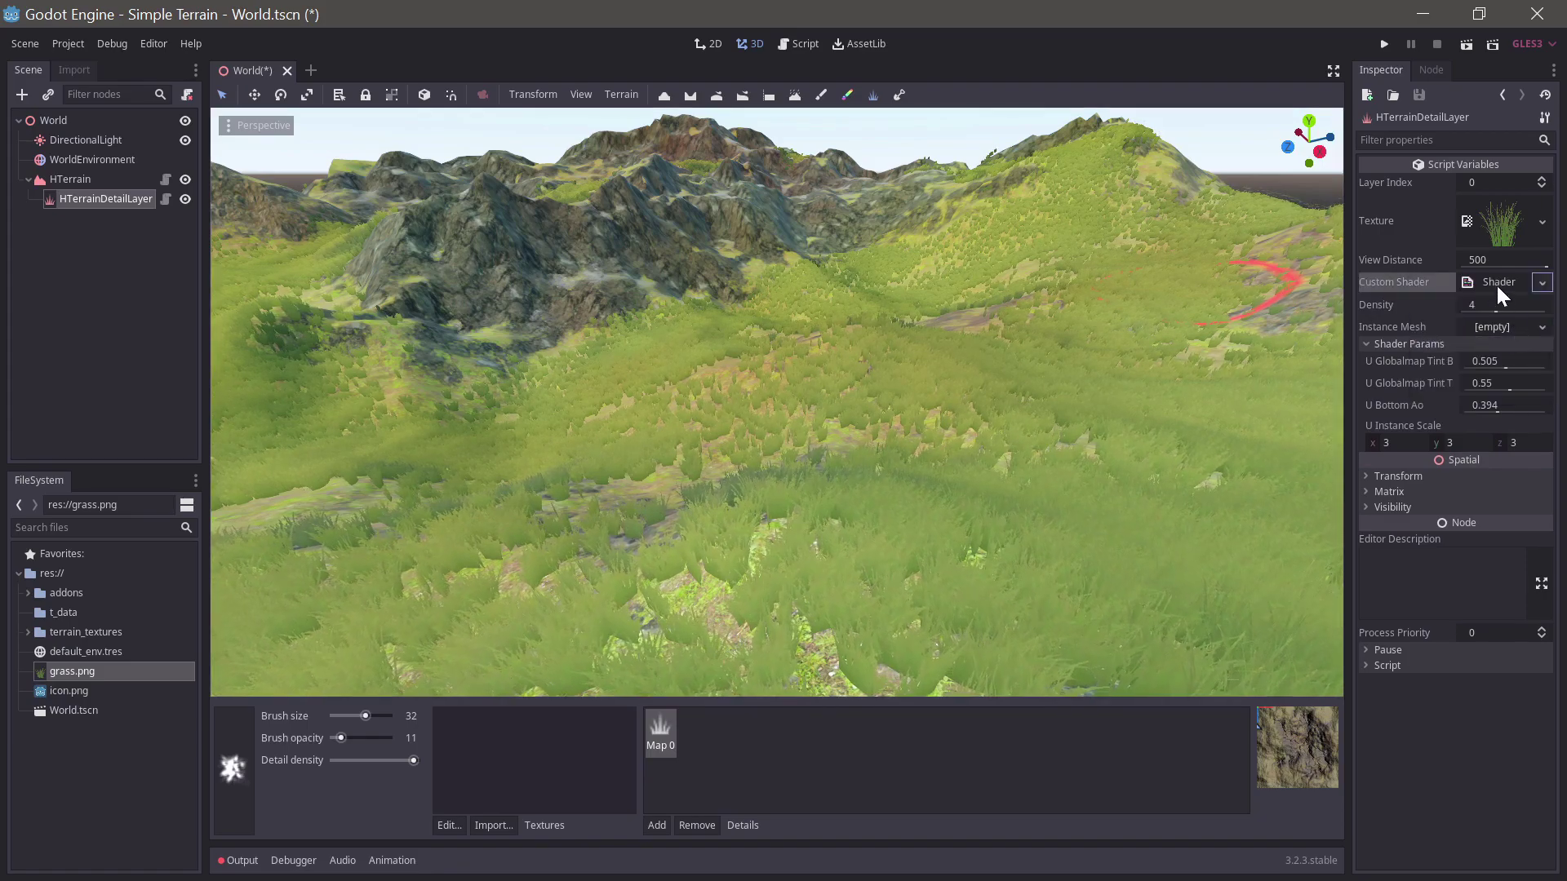
left_click(1496, 282)
Step: In the vertex function, duplicate the hash line and change the copy to float hash2 = get_hash(obj_pos.zx);
scroll(734, 727, "down", 6)
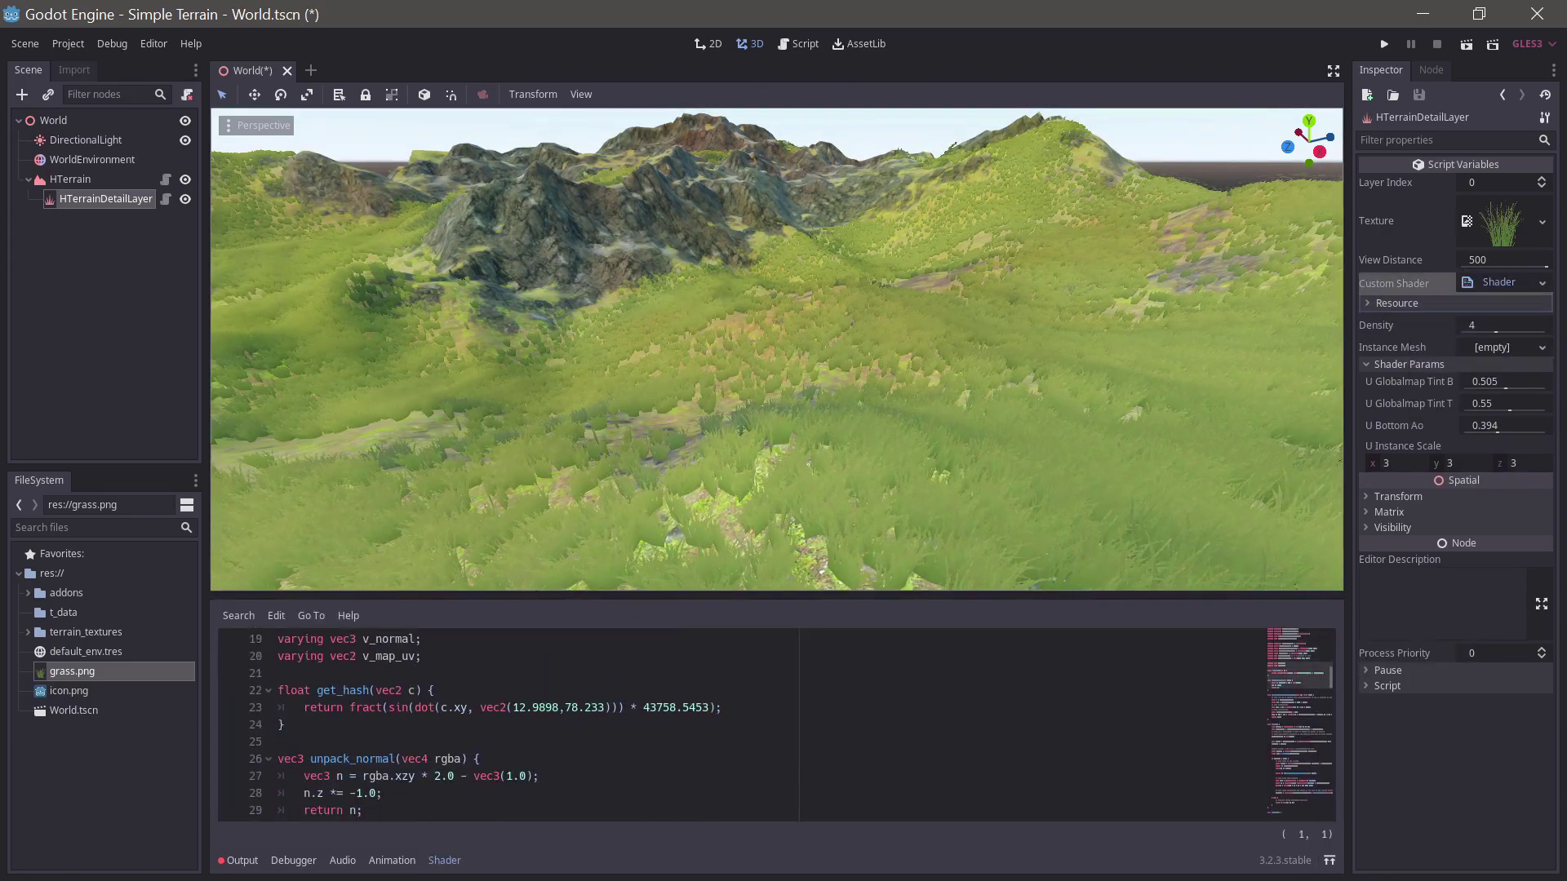
scroll(734, 726, "down", 7)
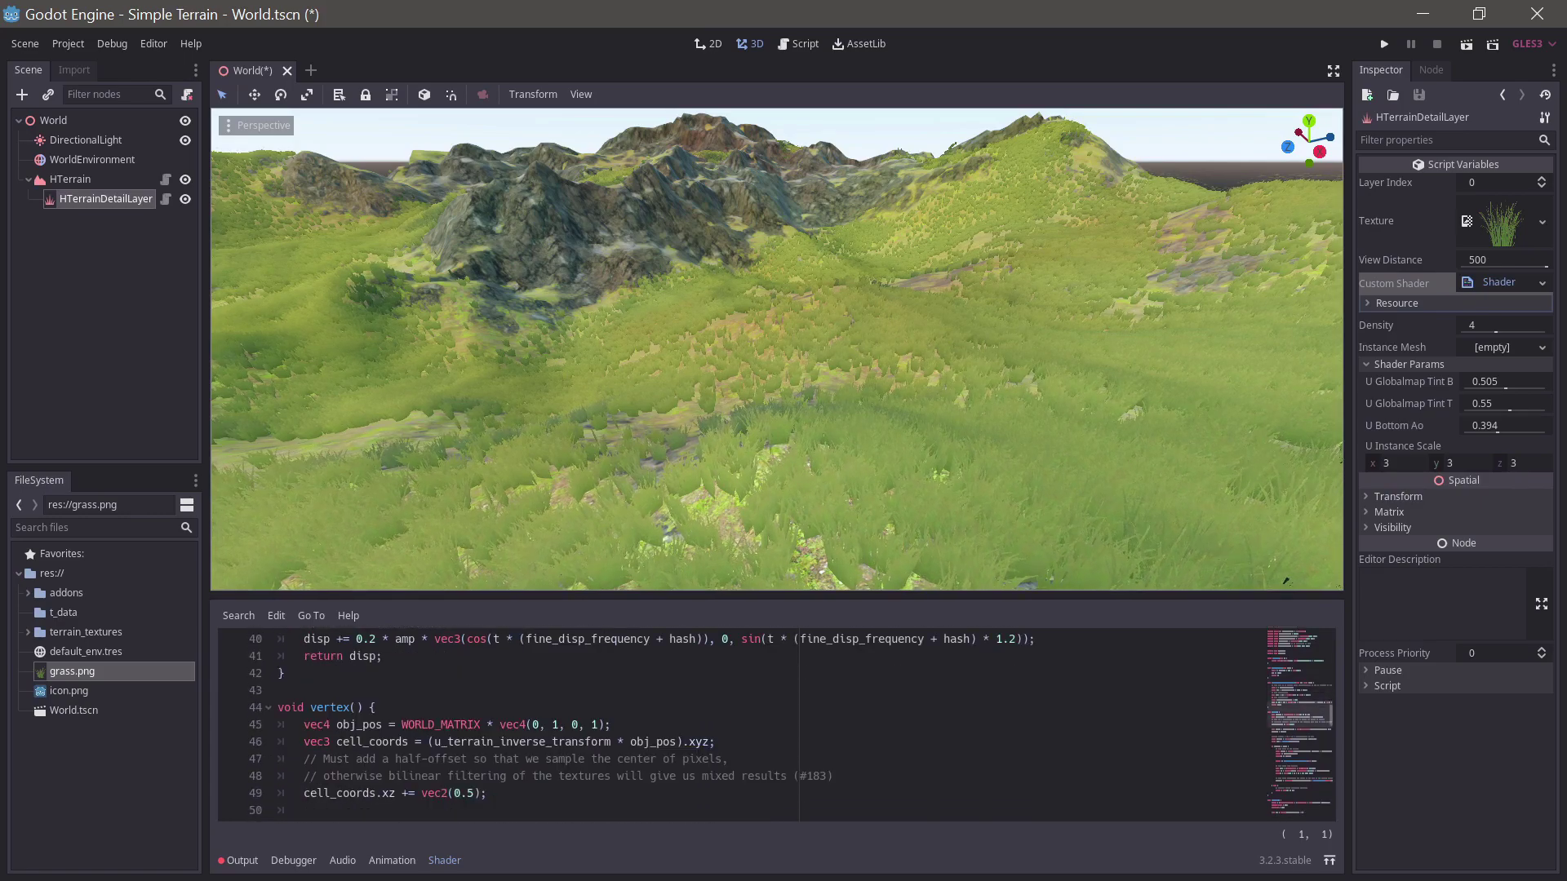
scroll(734, 726, "down", 3)
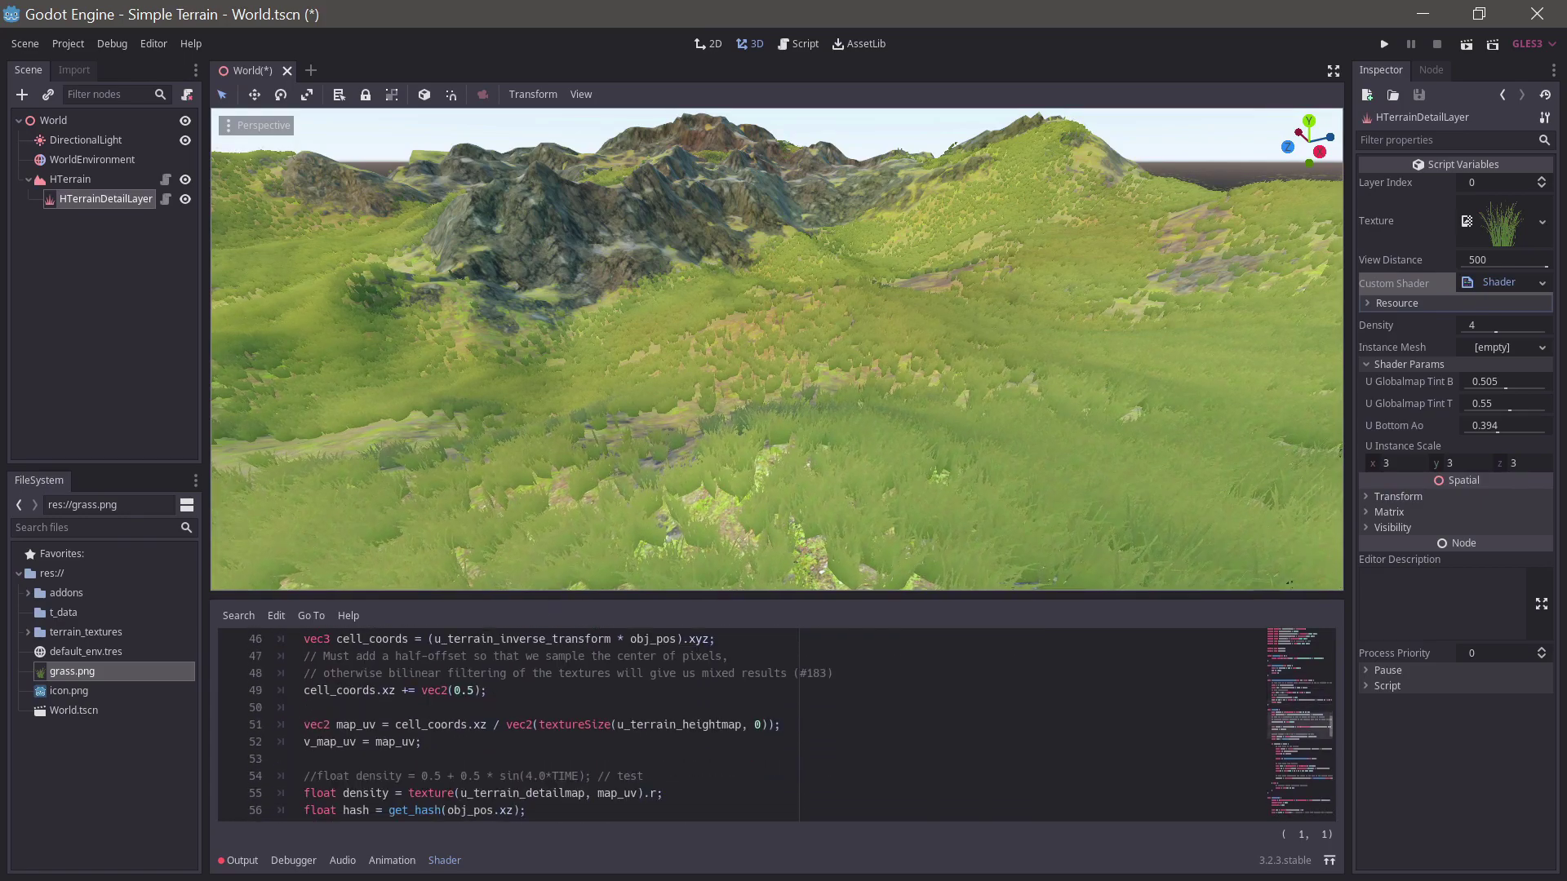
left_click(305, 759)
key("ctrl+d")
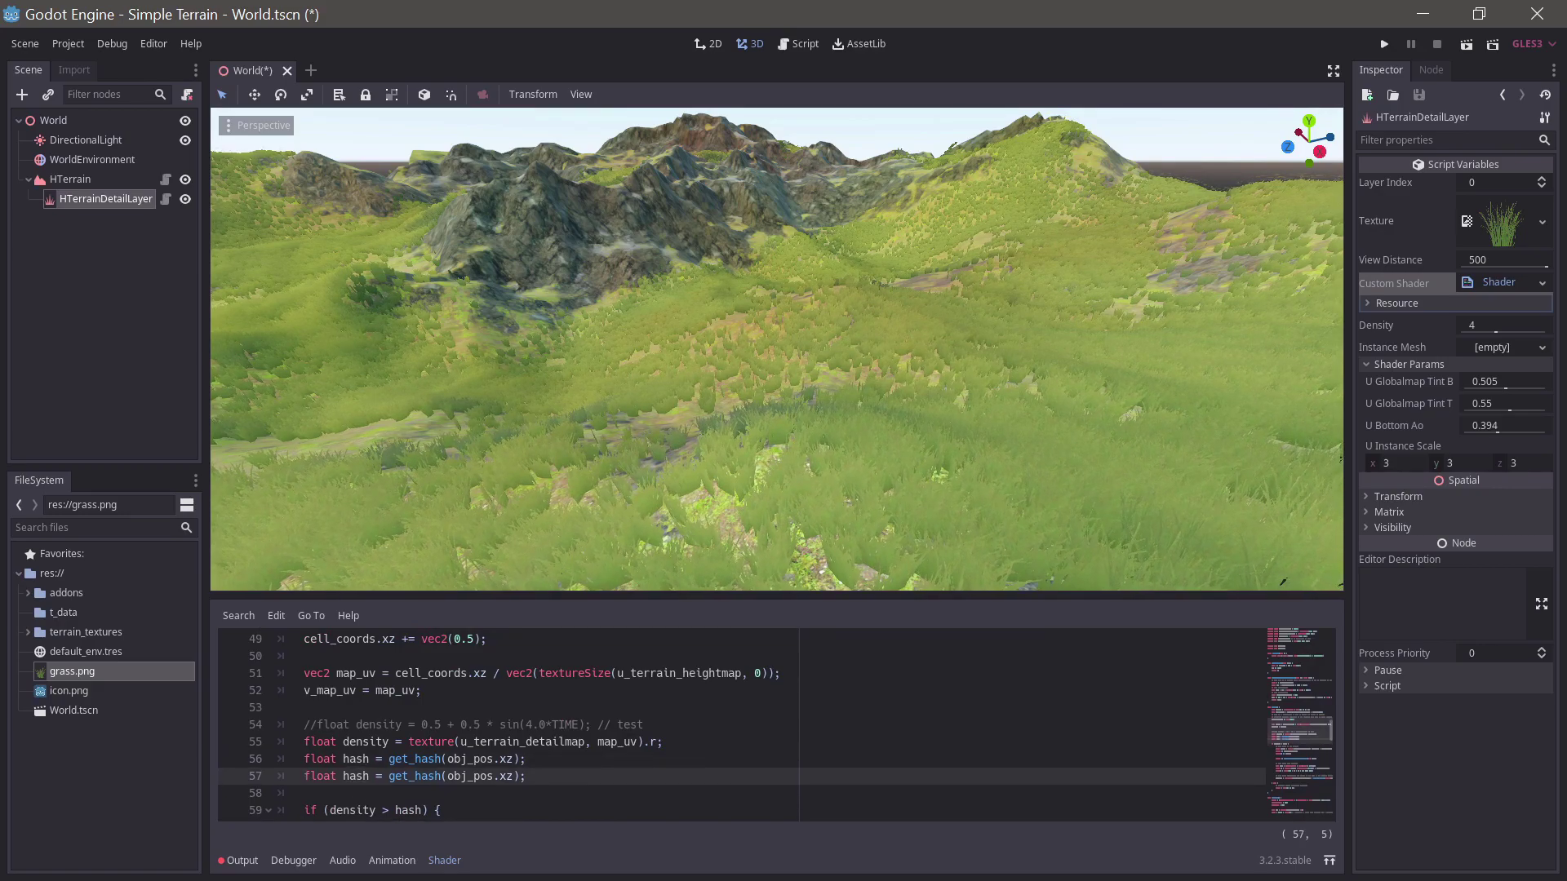
left_click(369, 776)
type("2")
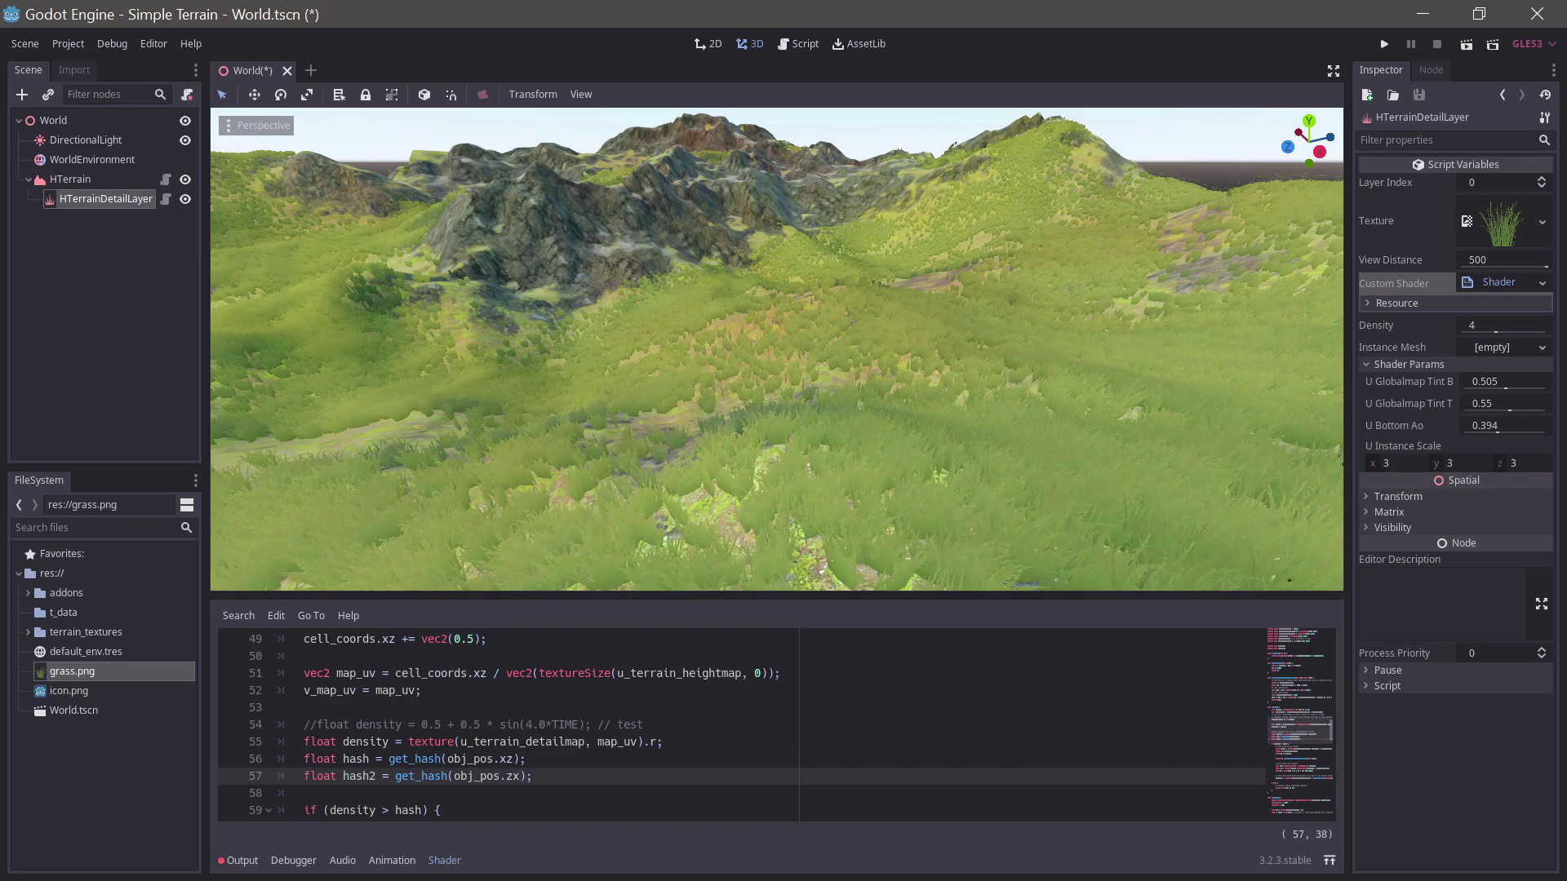
Step: Randomize the grass size by changing the vertex scaling line to VERTEX *= u_instance_scale + u_instance_scale * hash2;
scroll(775, 723, "down", 2)
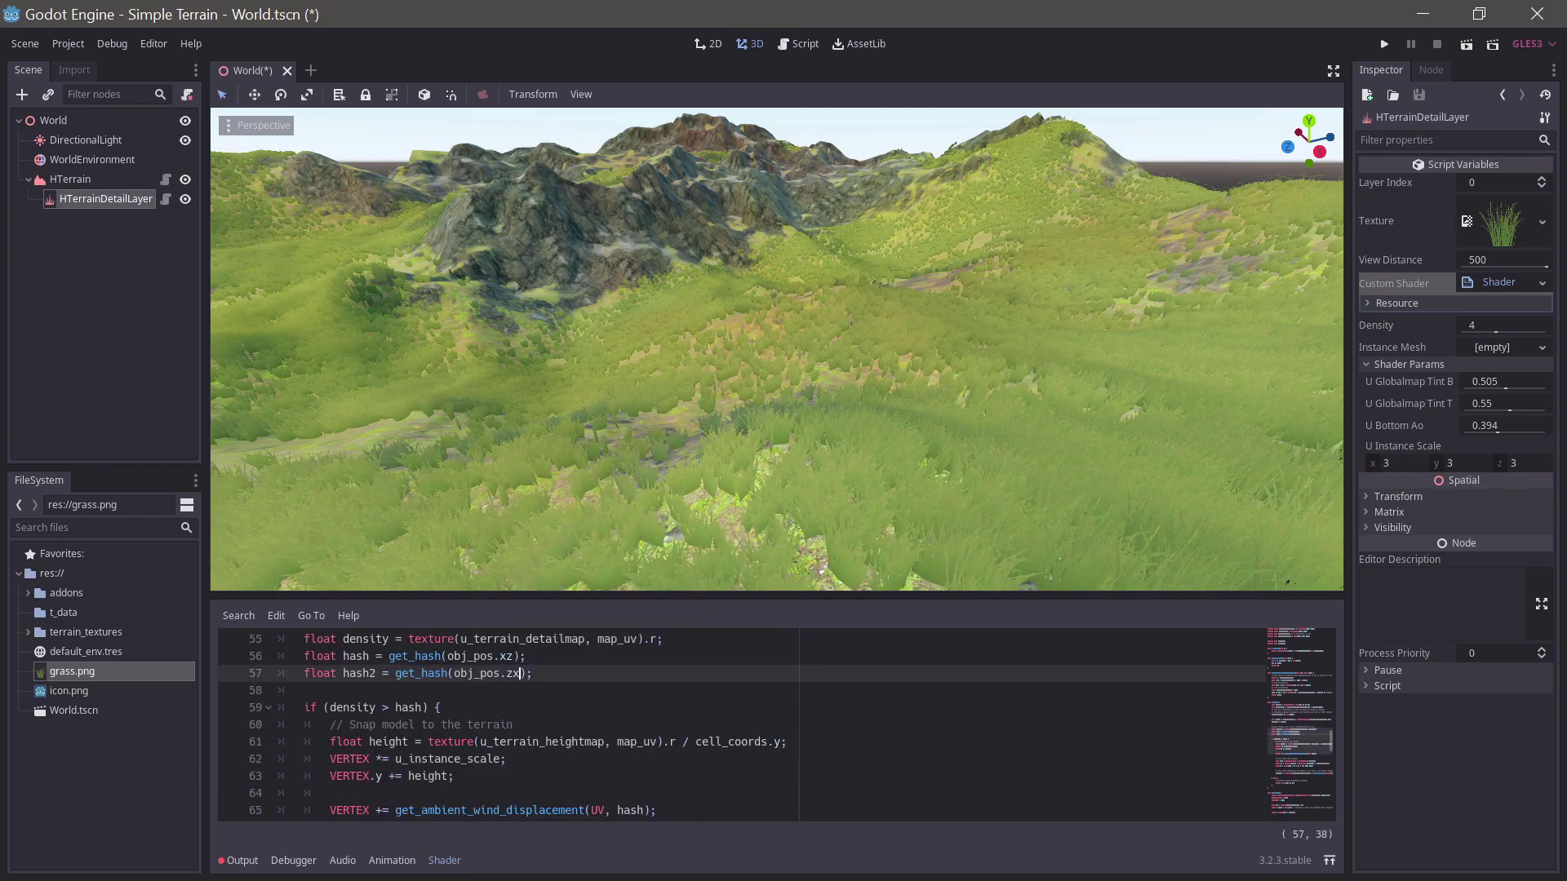
left_click(503, 759)
type("+")
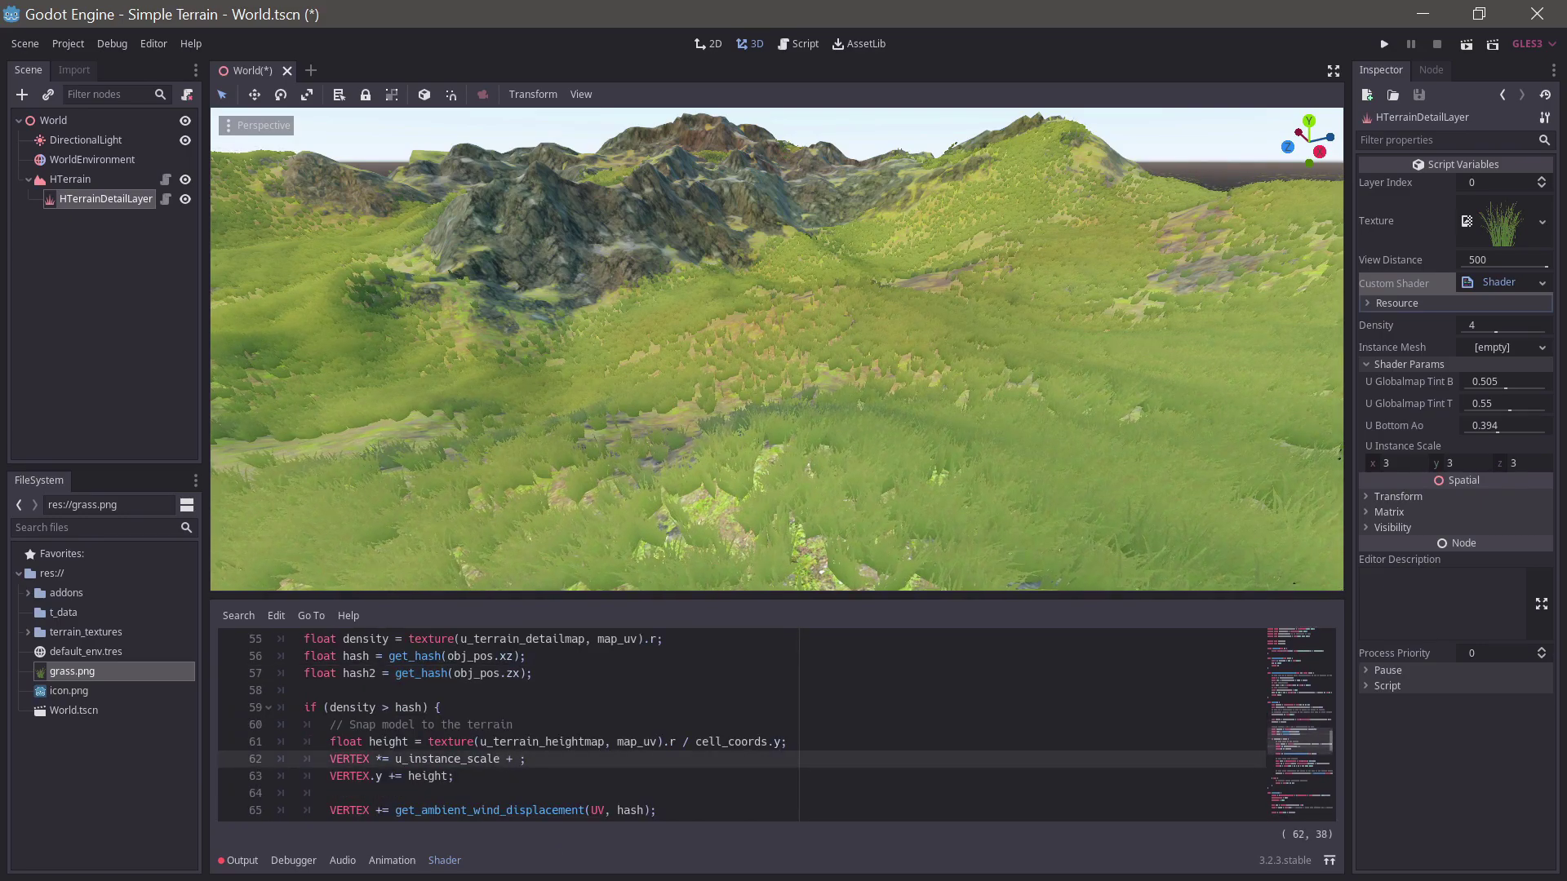
double_click(447, 759)
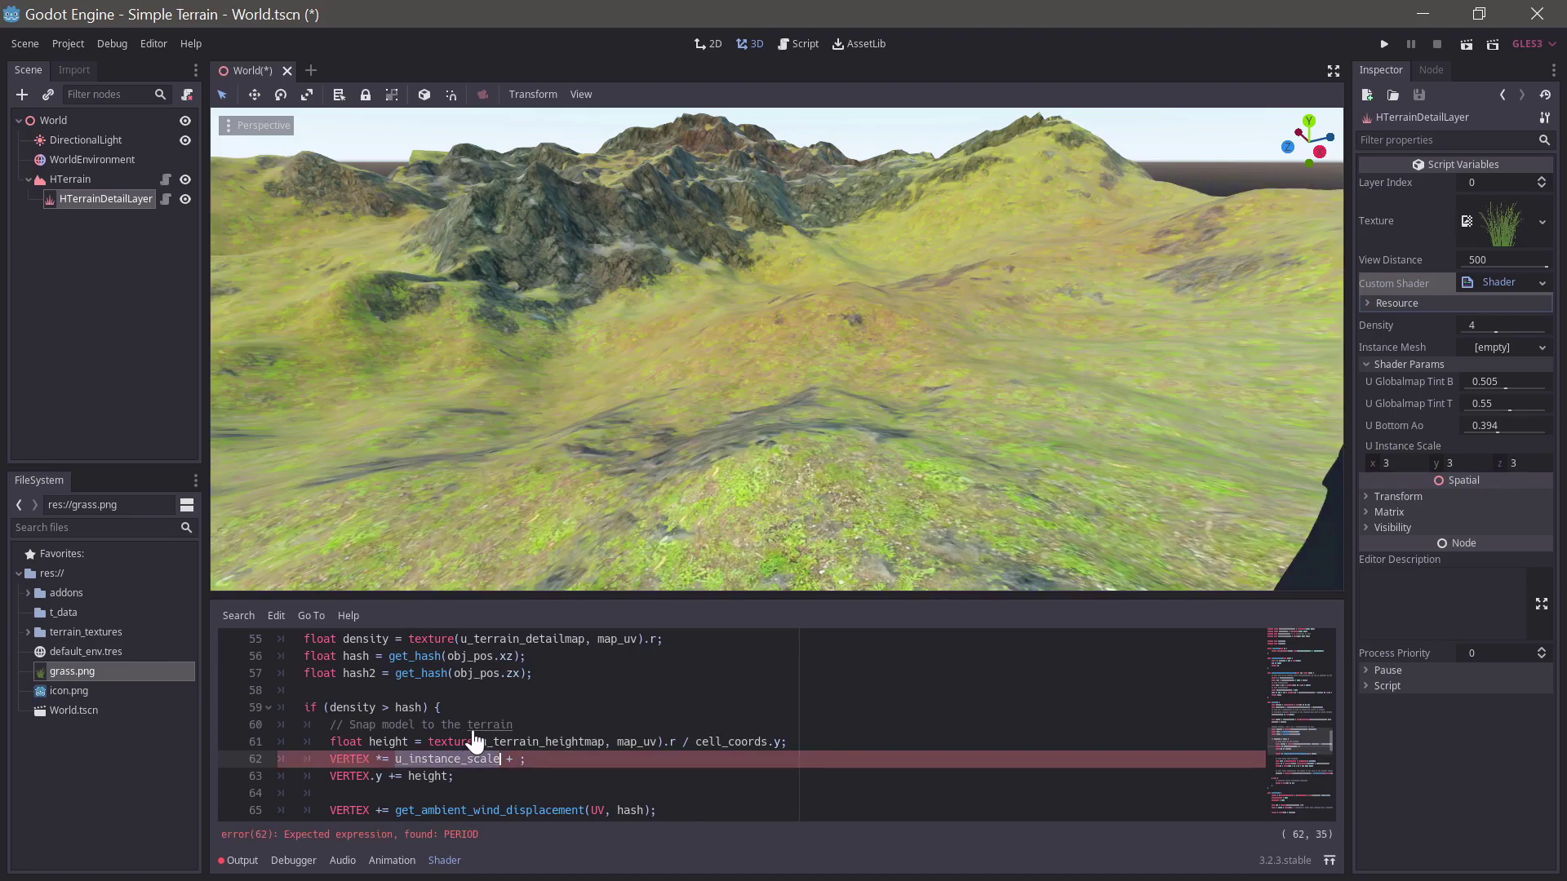
left_click(520, 759)
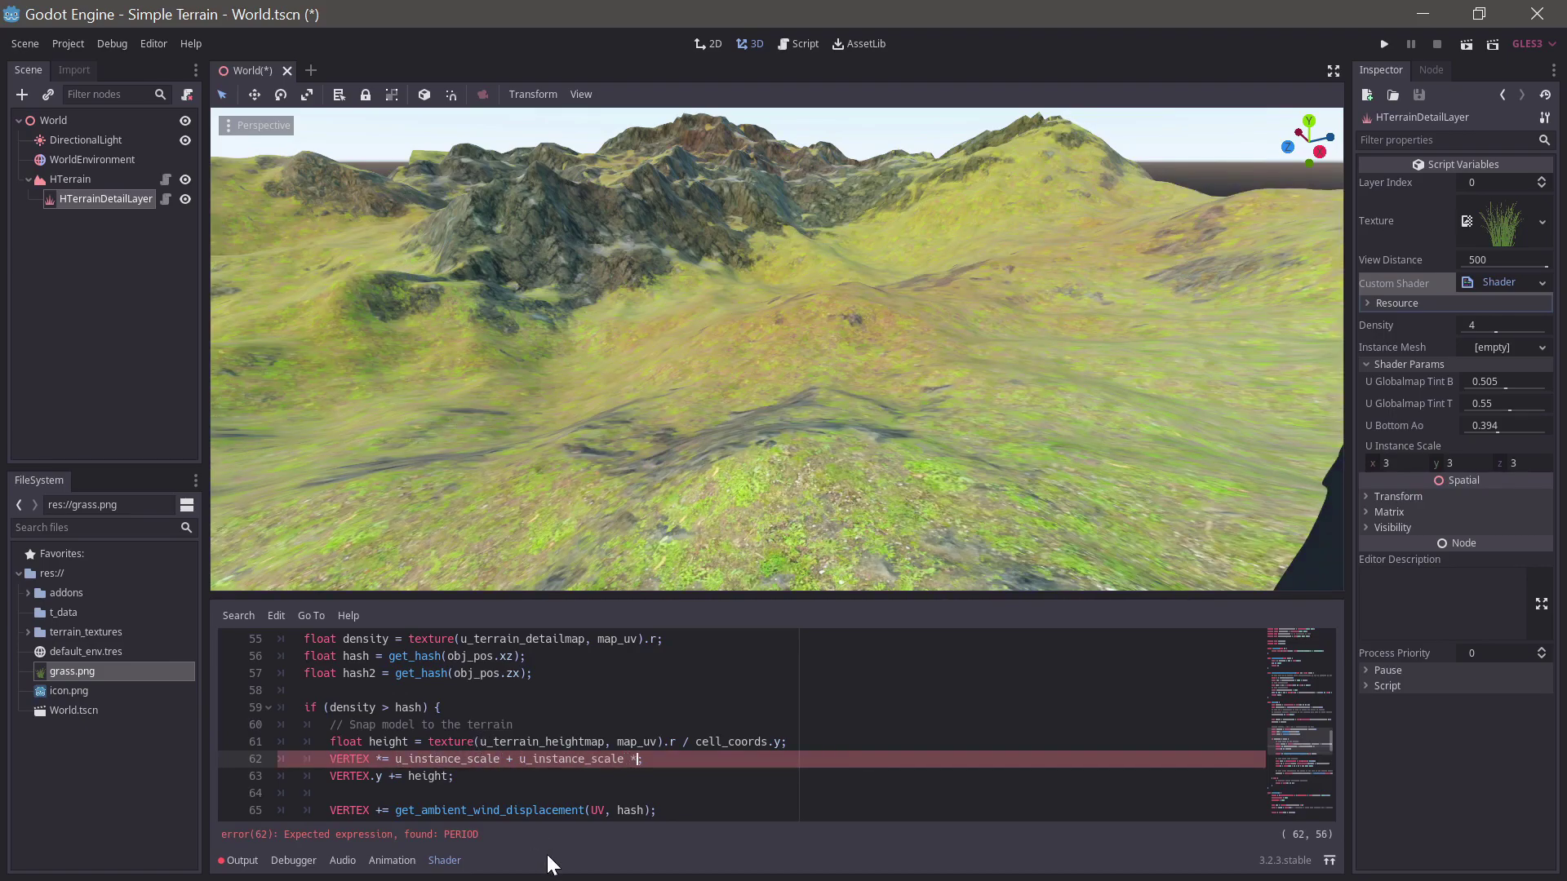
type("u_instance_scale * hash2")
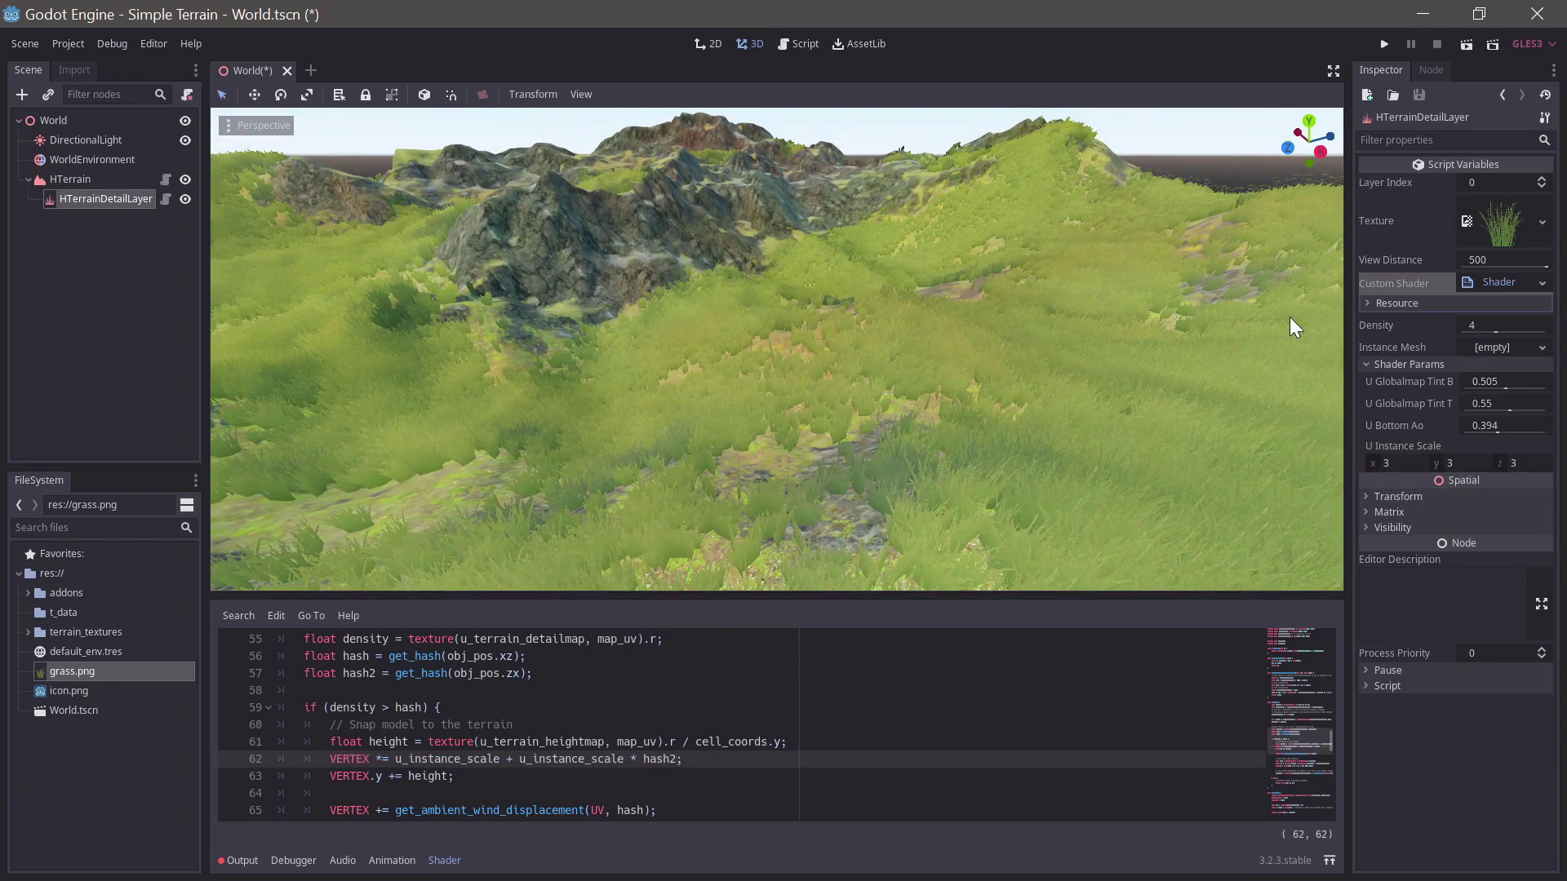
Step: Set the grass layer's instance scale to 2 on the x, y and z axes
left_click(1422, 463)
type("2")
left_click(1456, 463)
type("2")
left_click(1520, 464)
type("2")
left_click(1477, 463)
scroll(1121, 395, "down", 5)
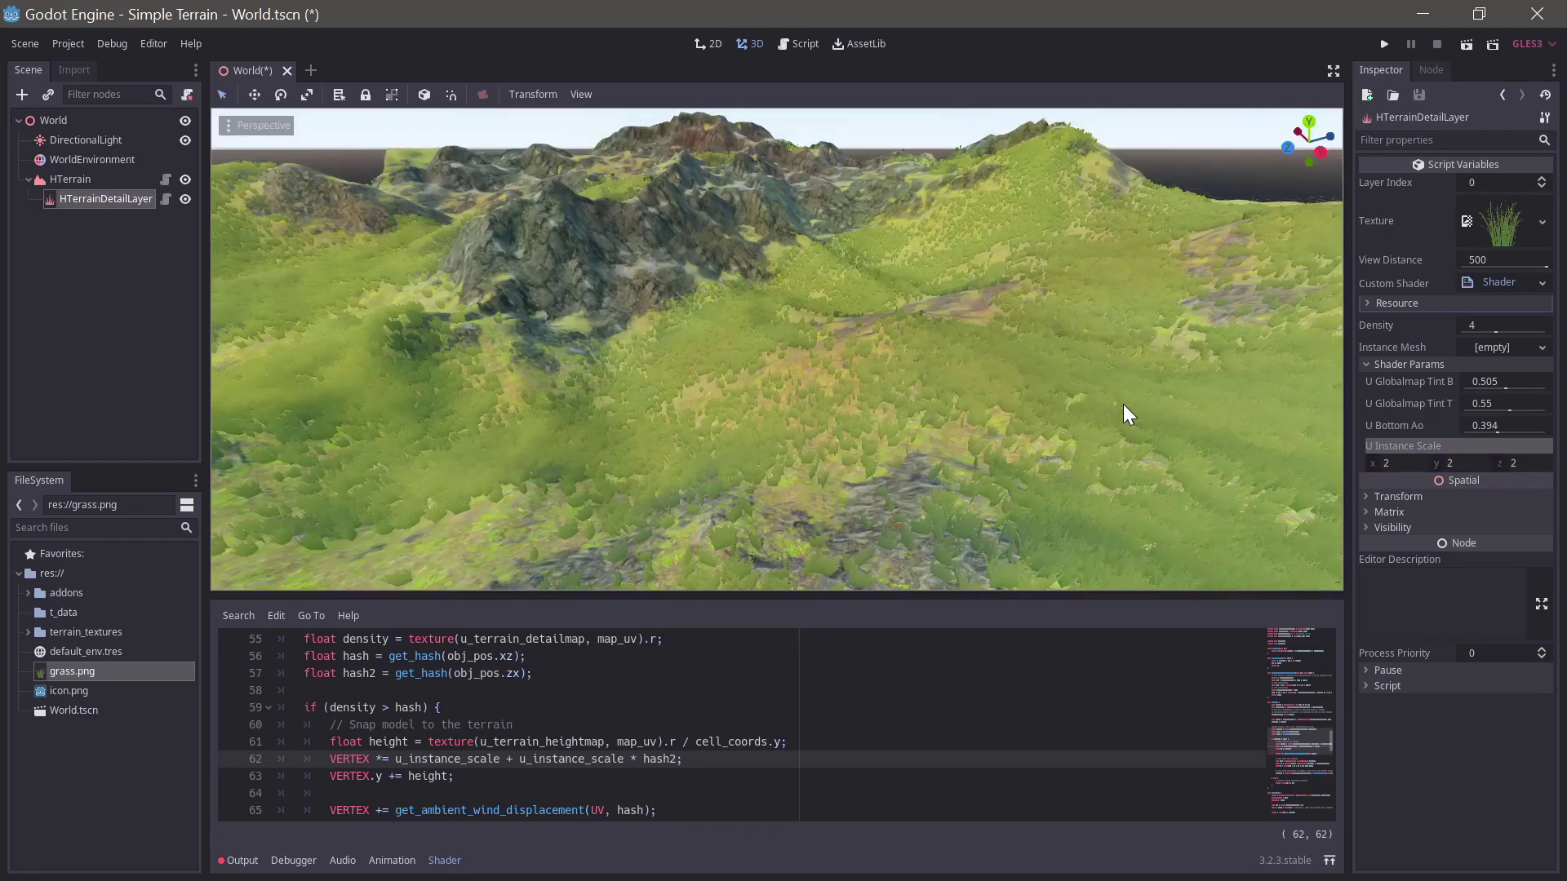
scroll(1031, 341, "up", 3)
scroll(1027, 356, "up", 2)
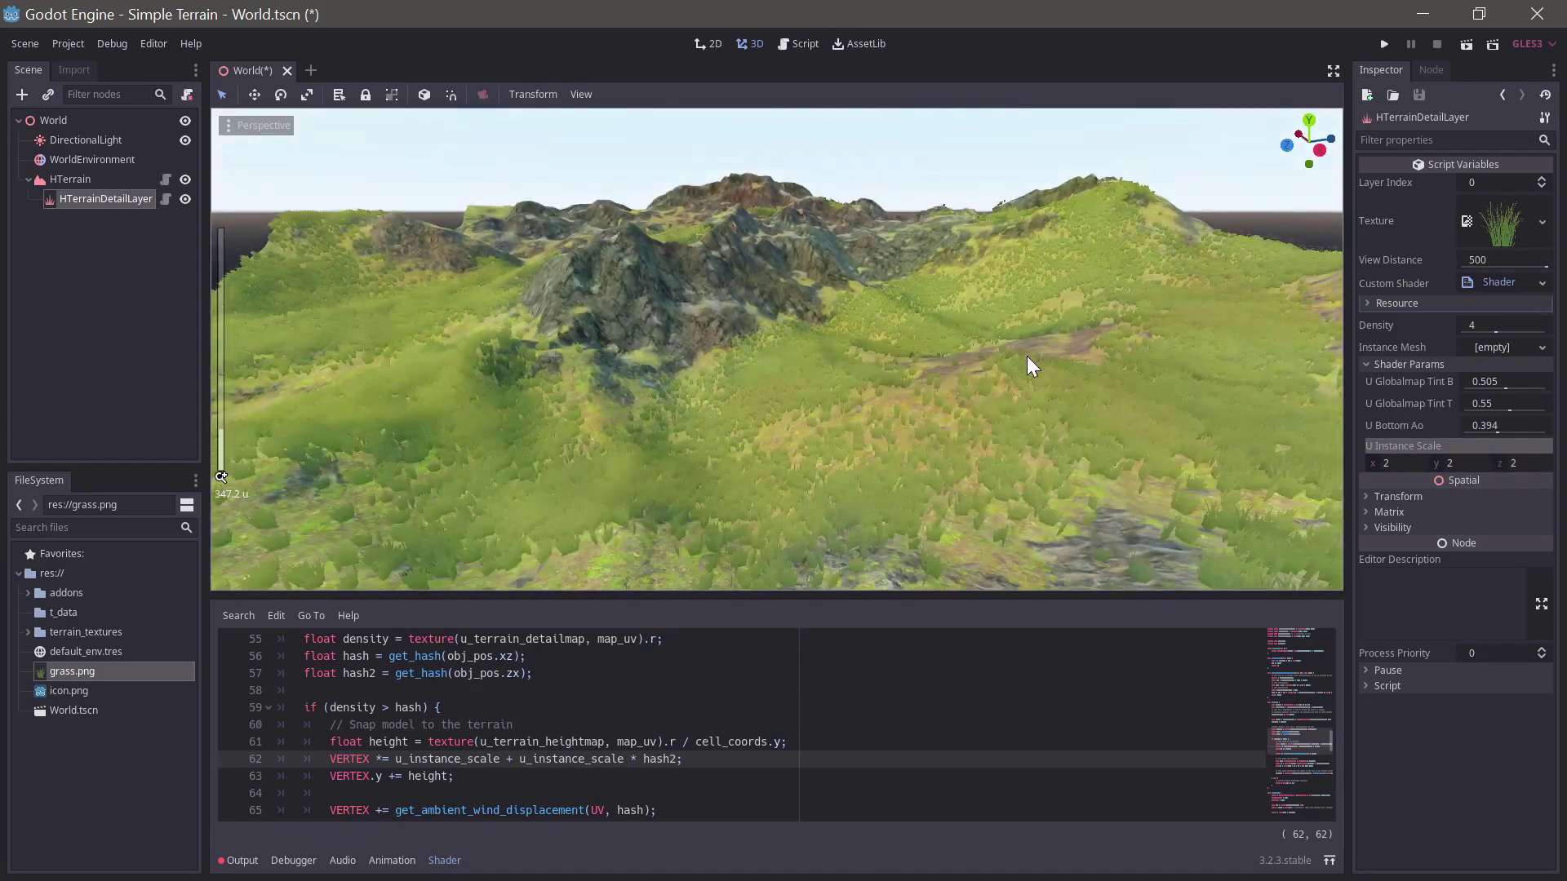
Step: Enable fog on the WorldEnvironment and adjust its depth end to about 648.4
left_click(91, 159)
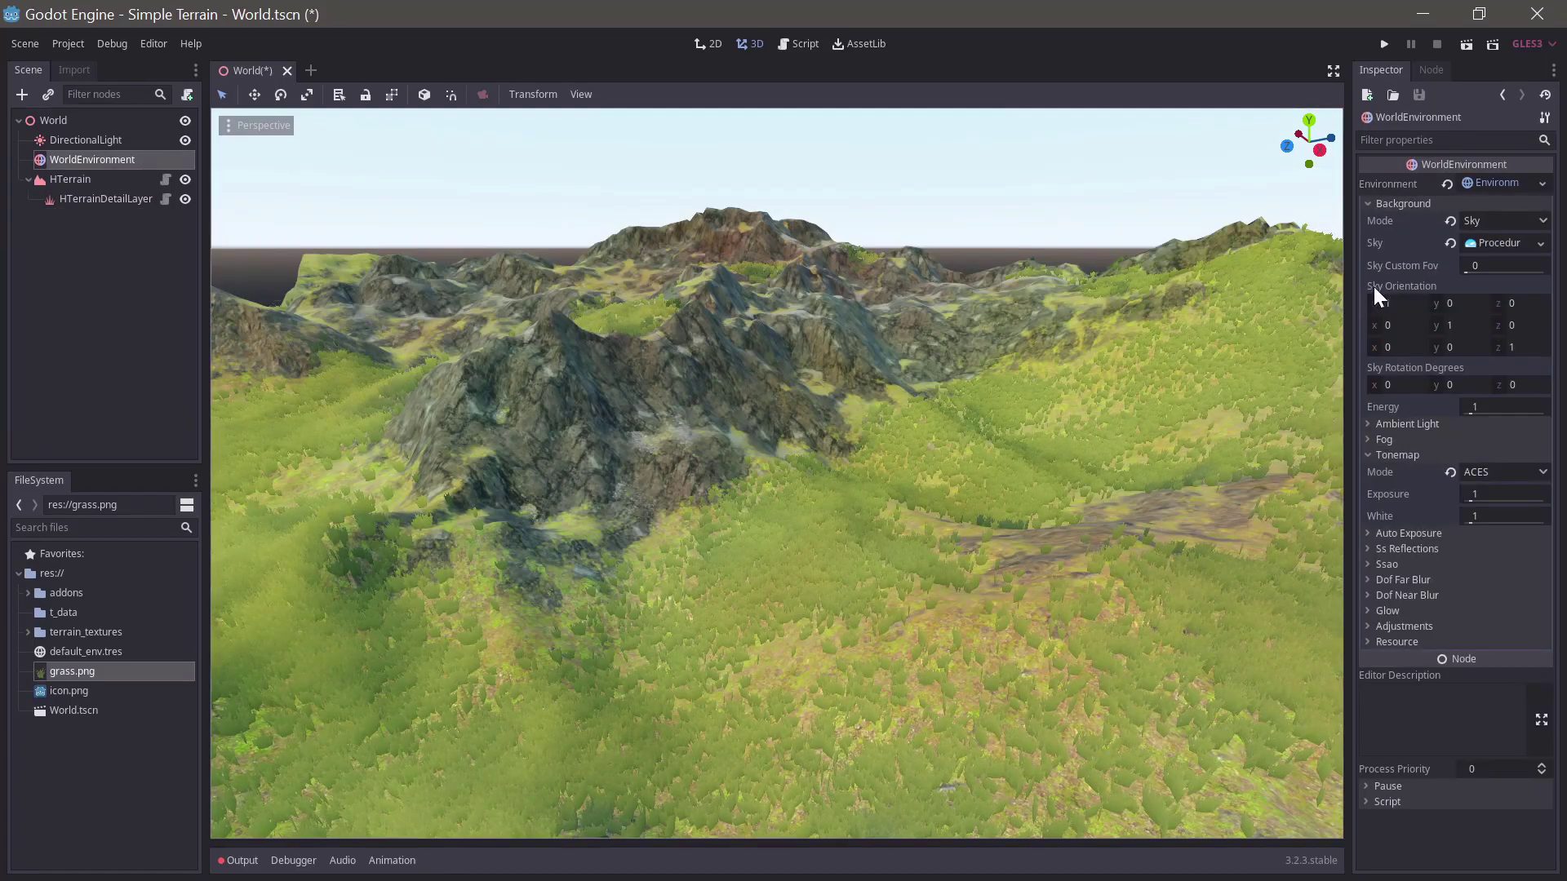
left_click(1379, 439)
left_click(1476, 457)
left_click(1476, 589)
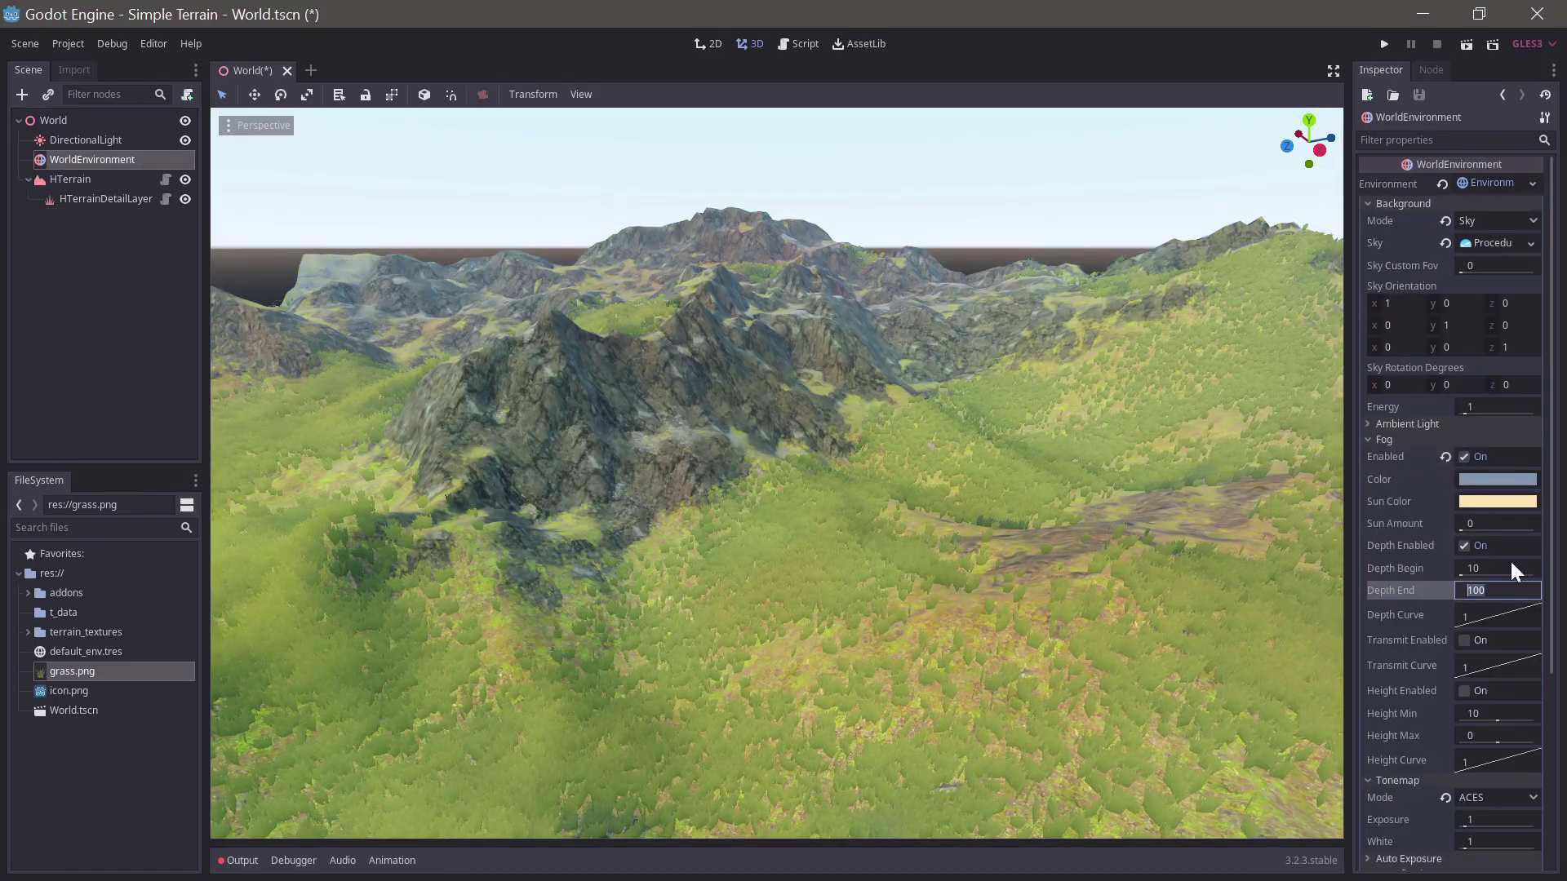
type("1000")
key("Return")
left_click_drag(1475, 598, 1471, 596)
middle_click_drag(976, 504, 967, 492)
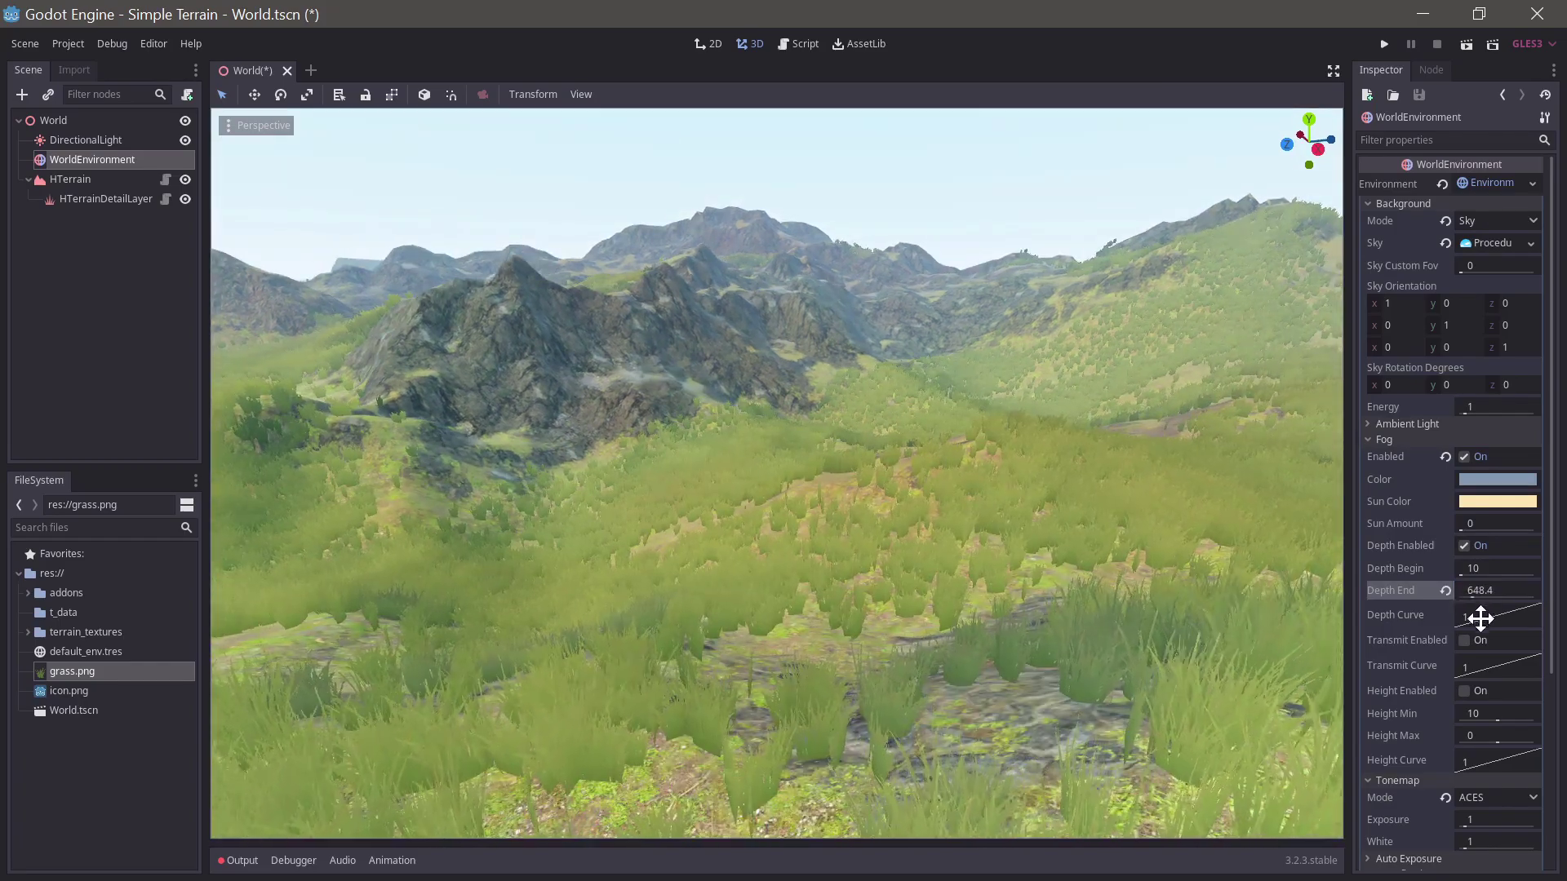
Step: Enable height fog with a minimum height of 40 and a maximum height of -20
left_click(1472, 690)
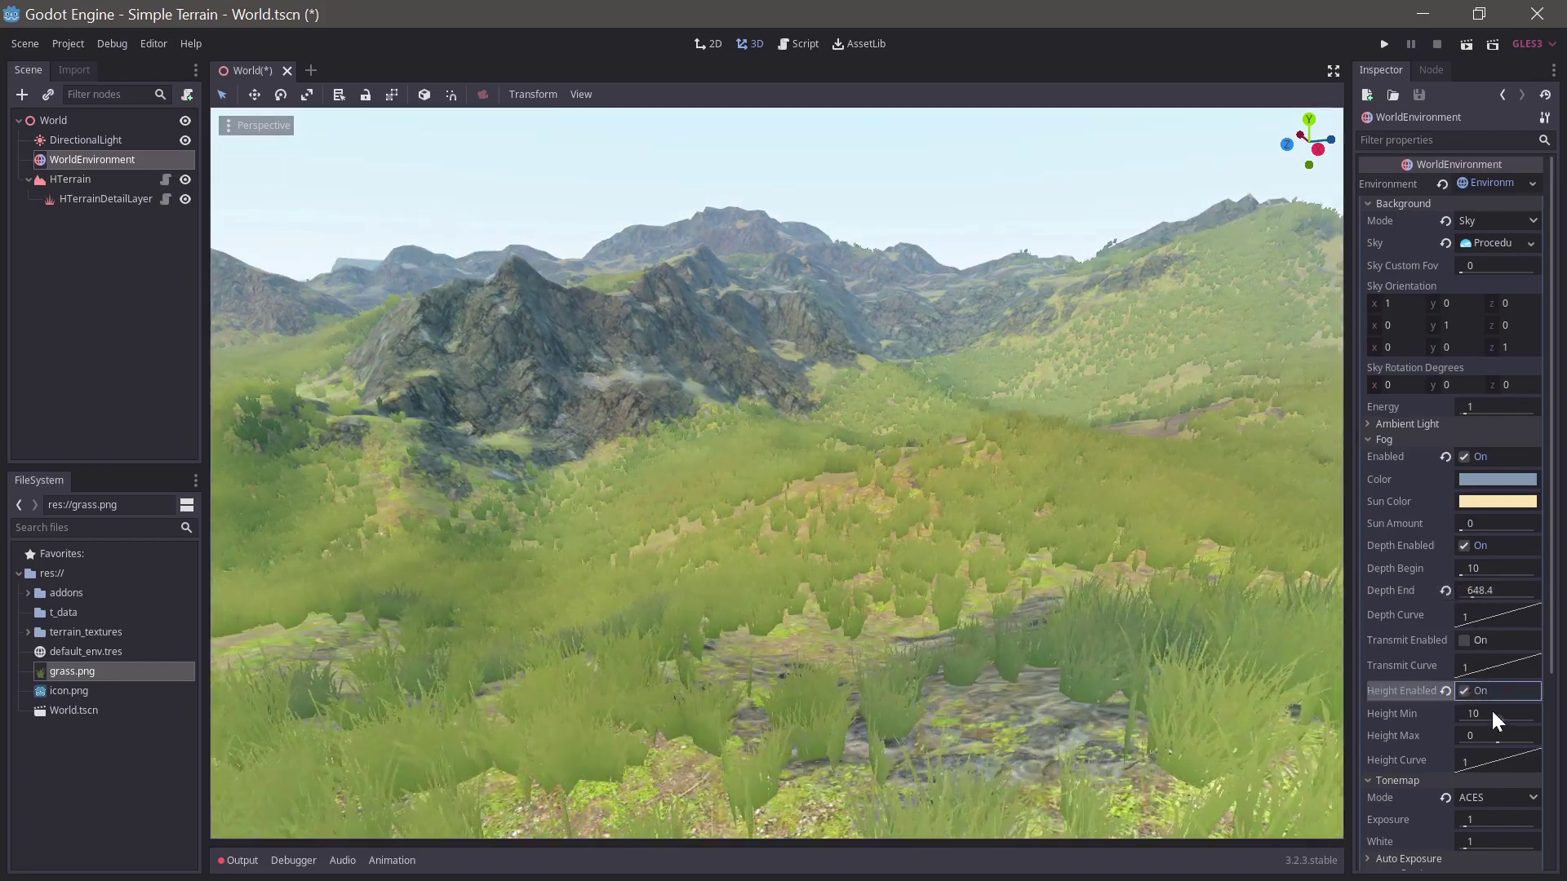
left_click(1493, 711)
type("40")
key("Return")
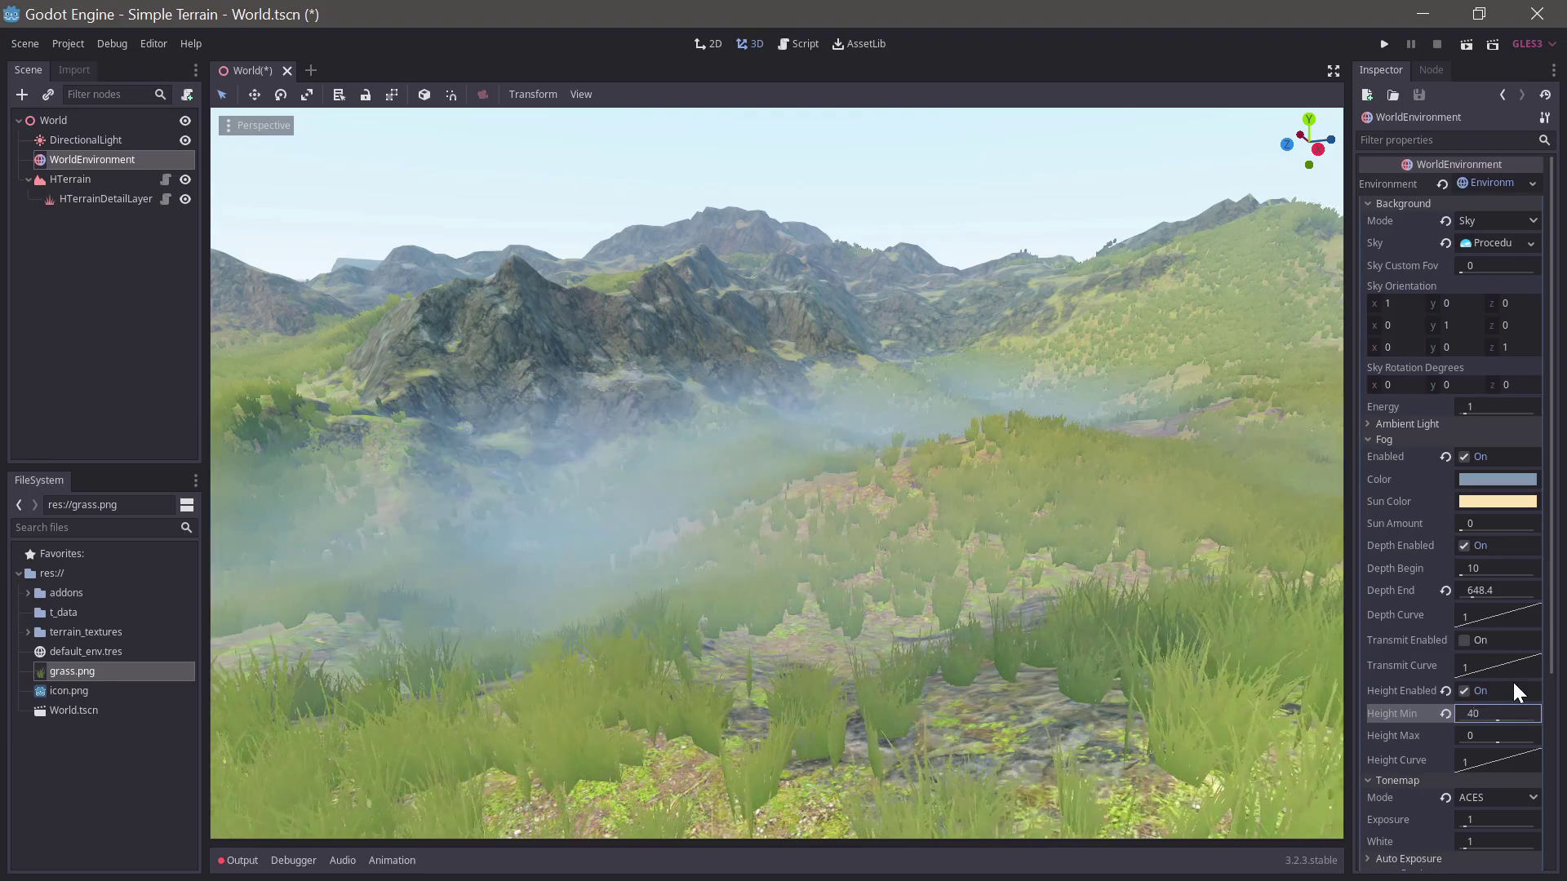
left_click(1493, 736)
type("-20")
key("Return")
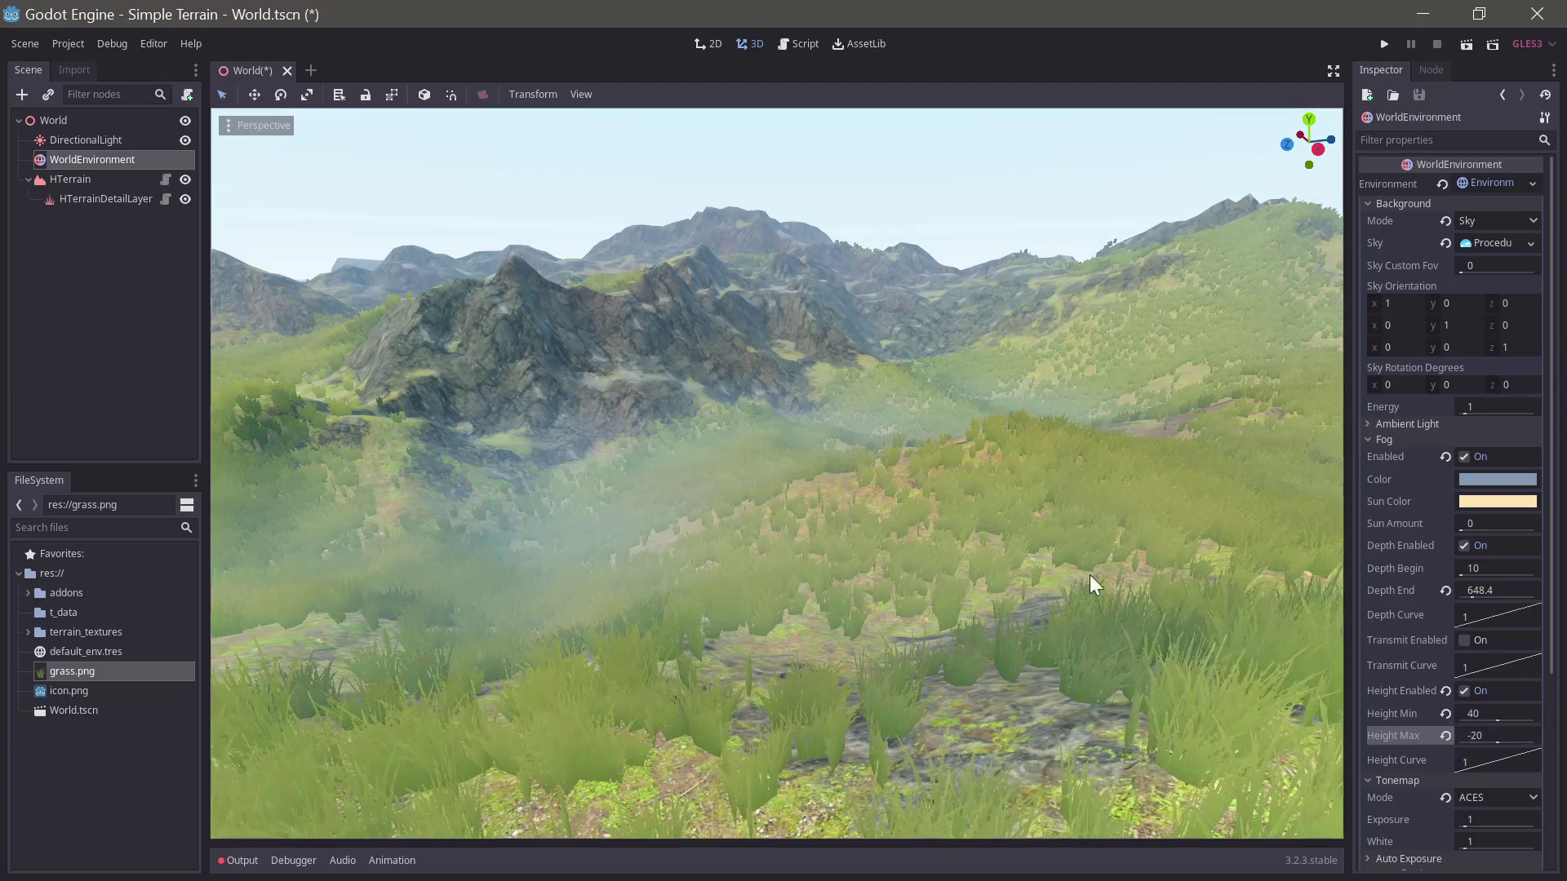
Step: Collapse the fog and tonemap settings and enable SSAO for the WorldEnvironment
right_click_drag(1030, 545, 1033, 541)
left_click(1383, 441)
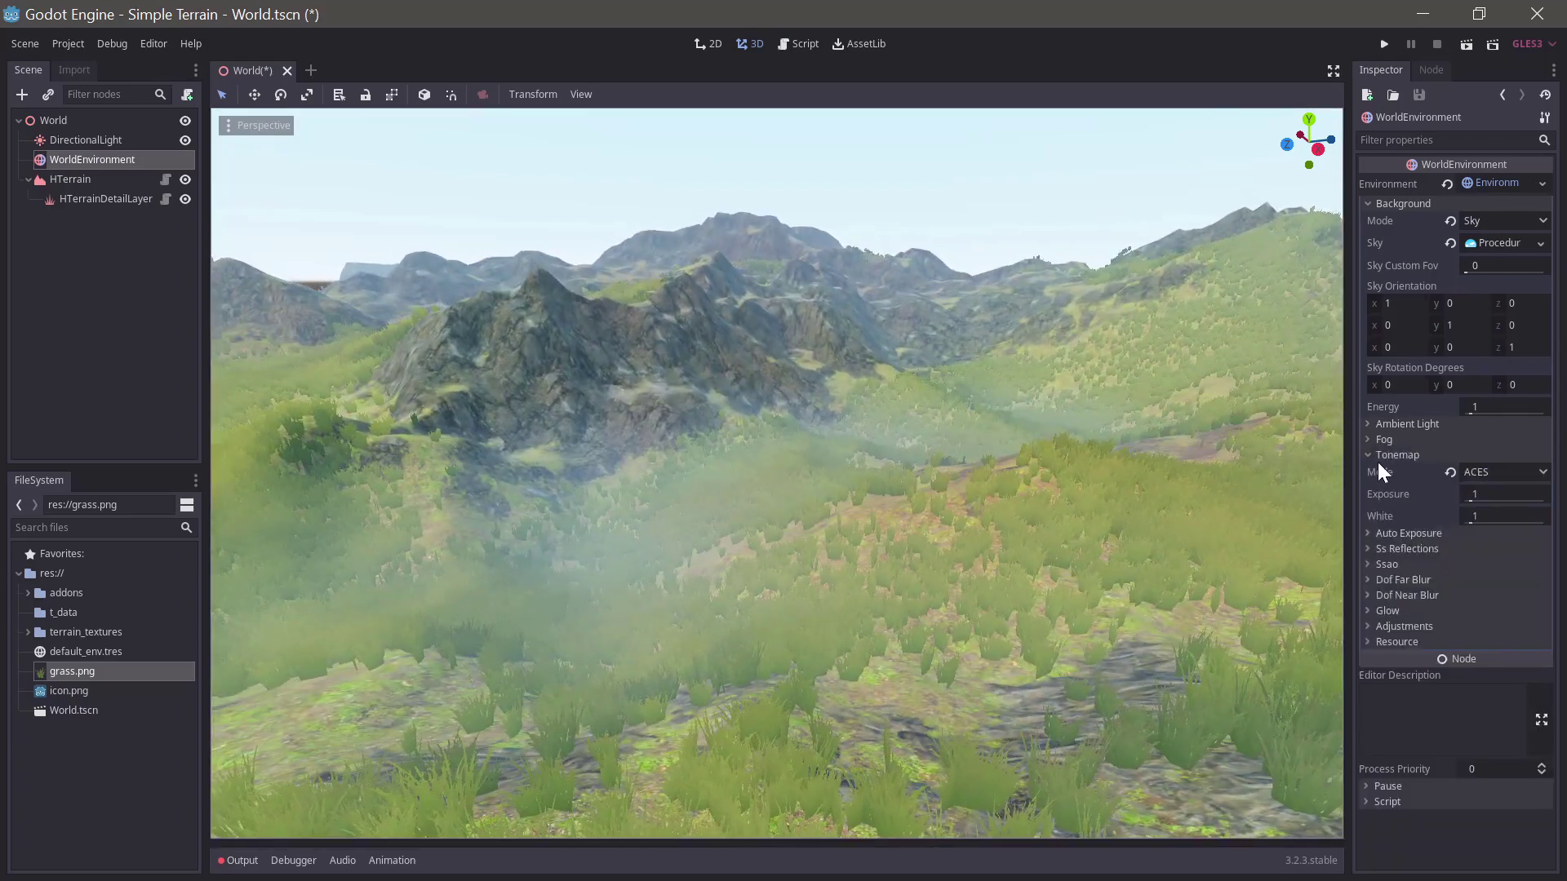
left_click(1380, 458)
left_click(1371, 500)
left_click(1476, 517)
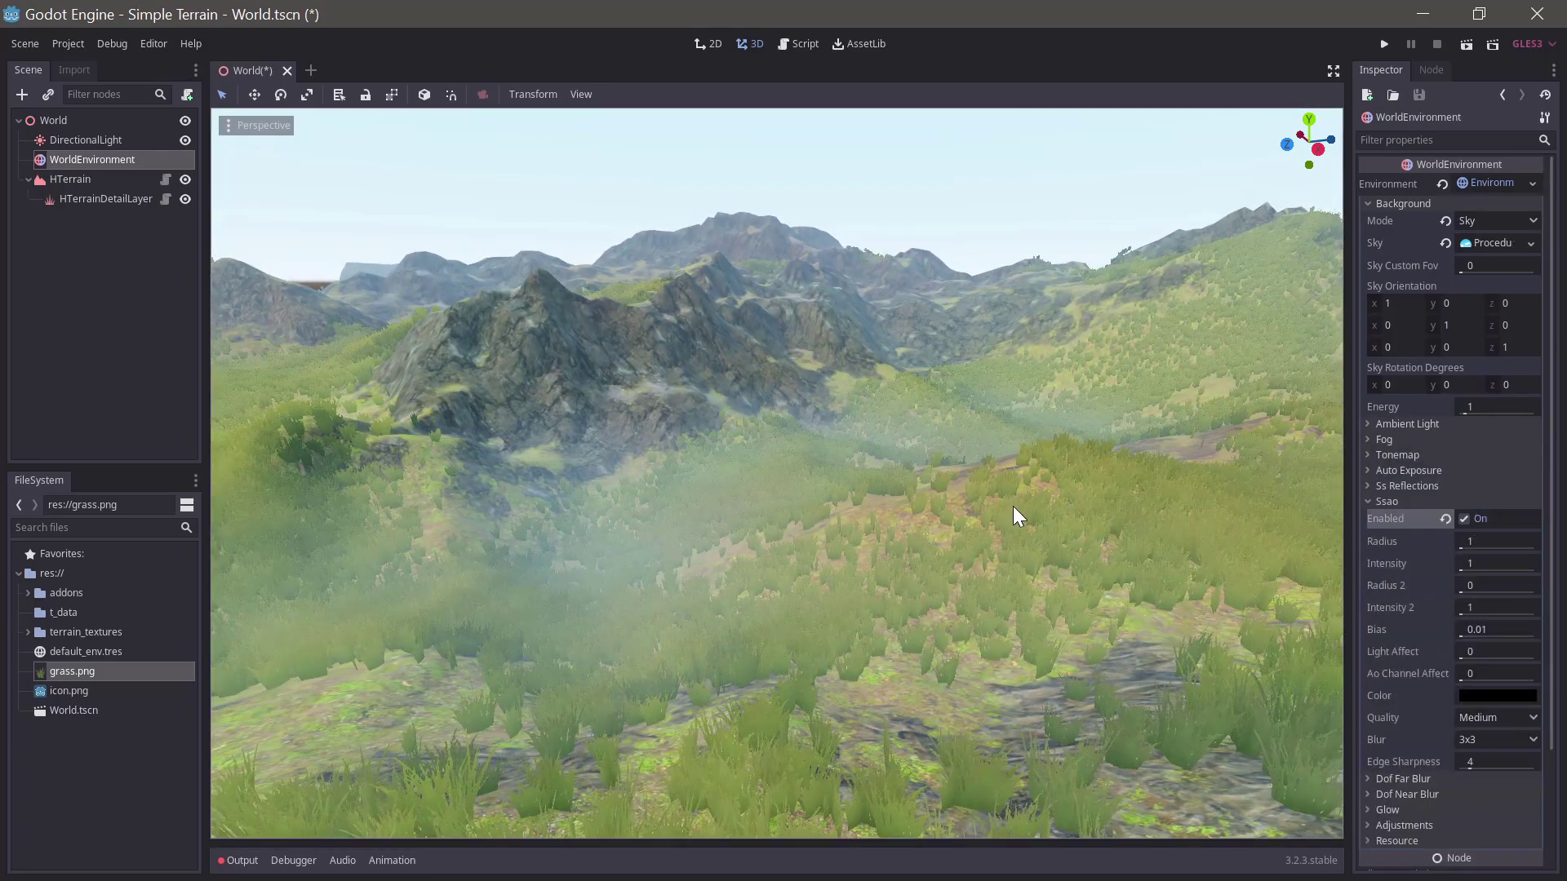